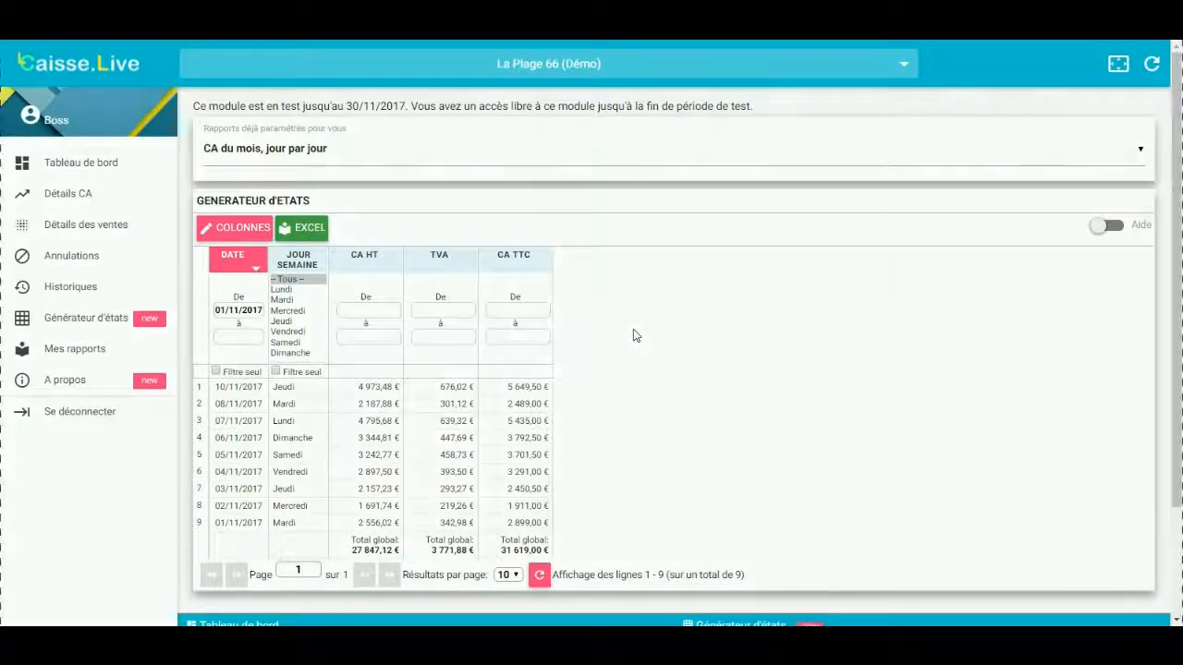
Look through the list of preconfigured reports, from the turnover reports down to the Ticket / Note section.
click(324, 153)
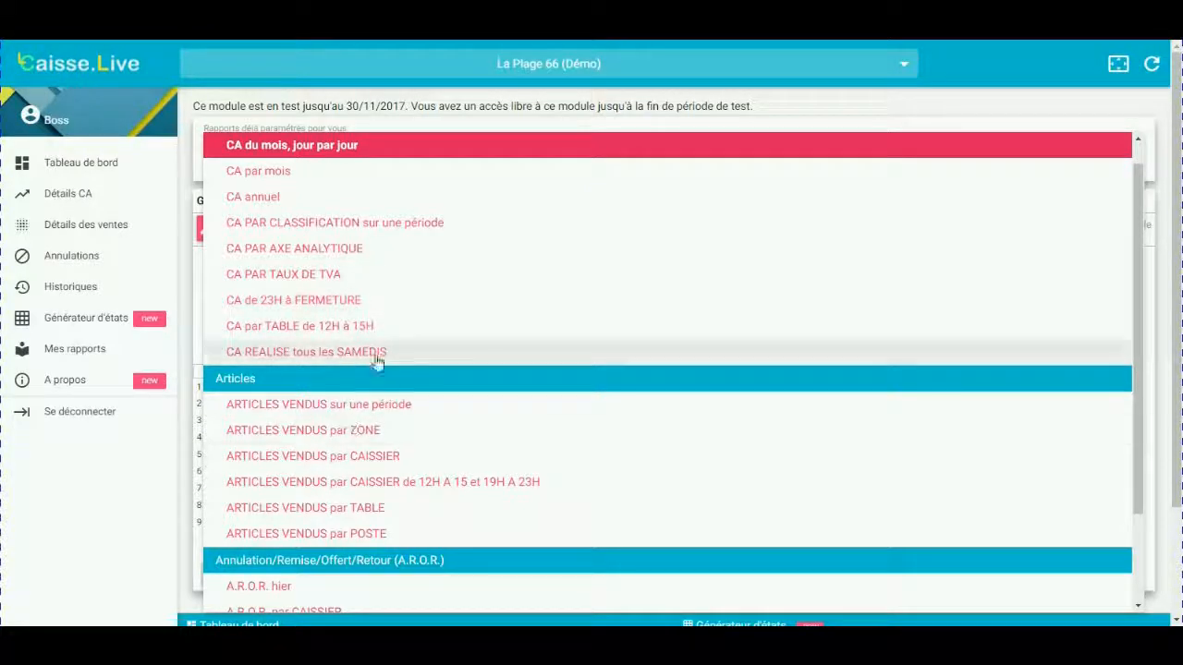
scroll(404, 362, down, 1)
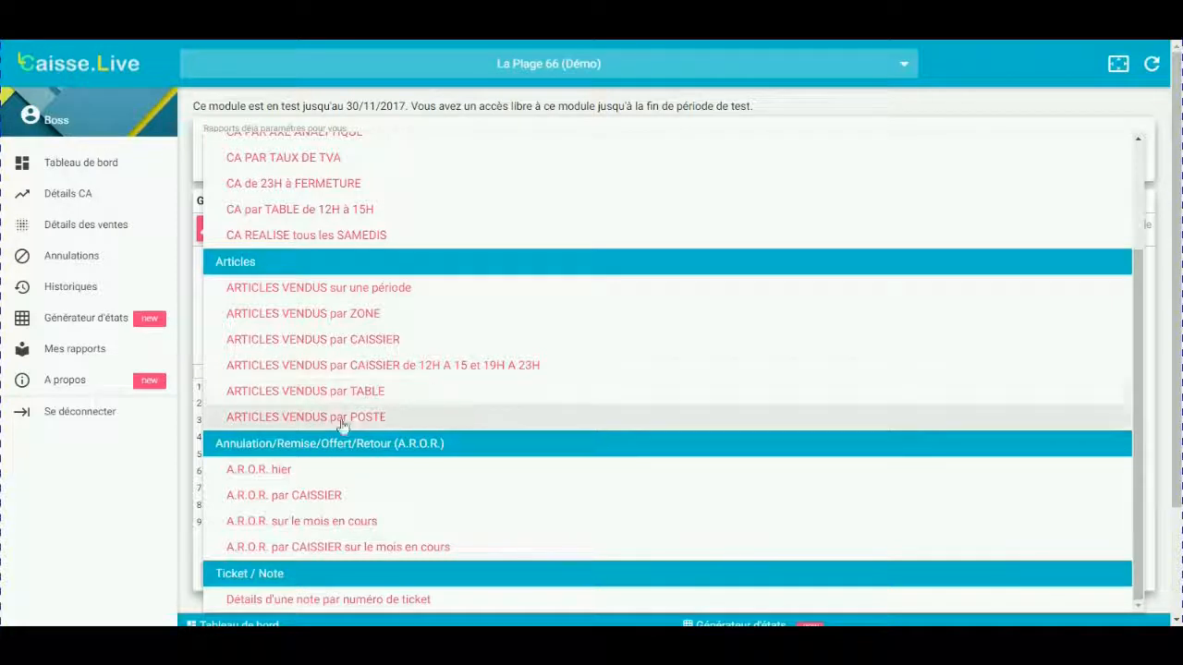
scroll(583, 404, down, 1)
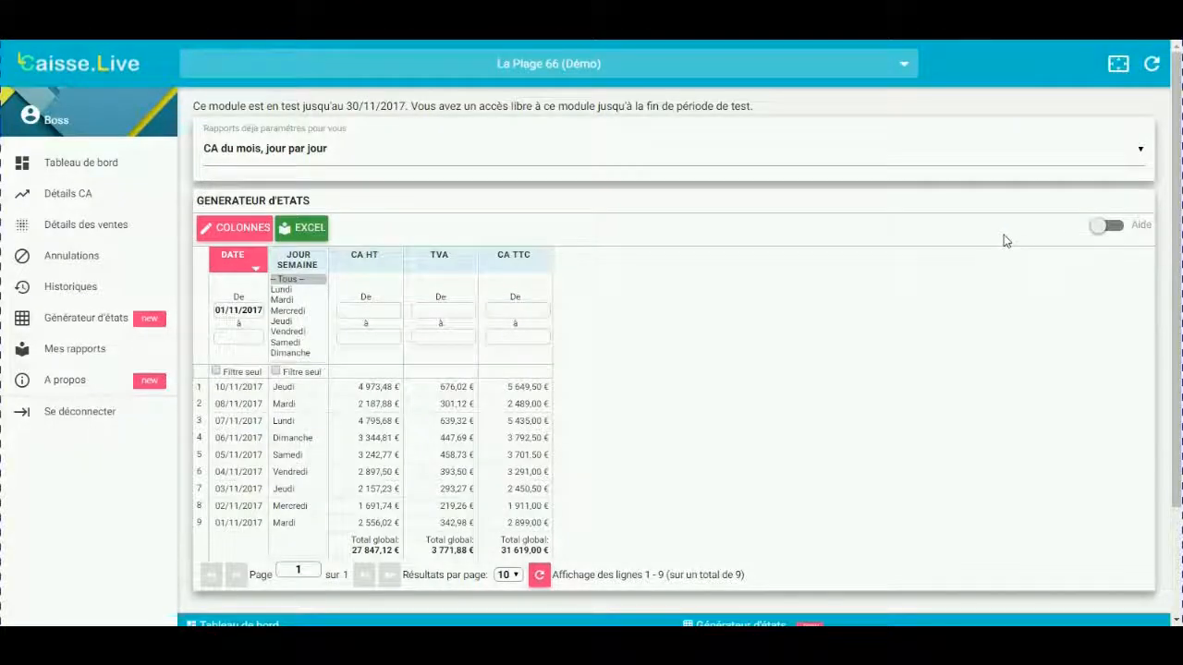
Display the CA par mois report and compare years by filtering it on 2016 and back on 2017.
click(233, 150)
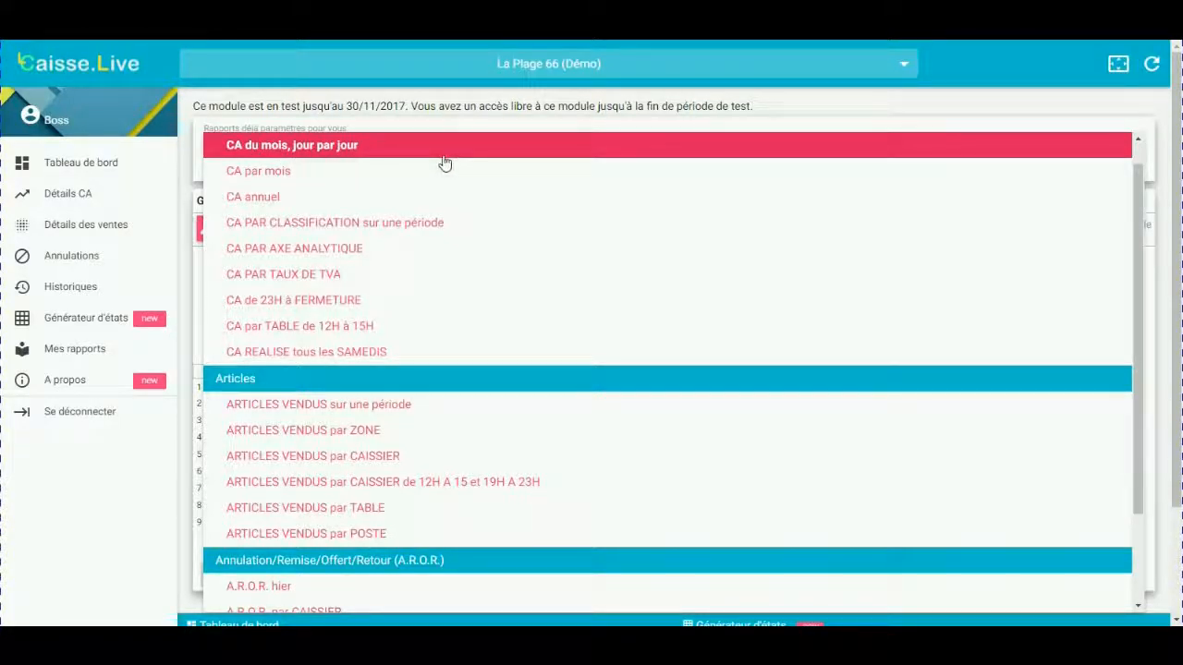
click(252, 175)
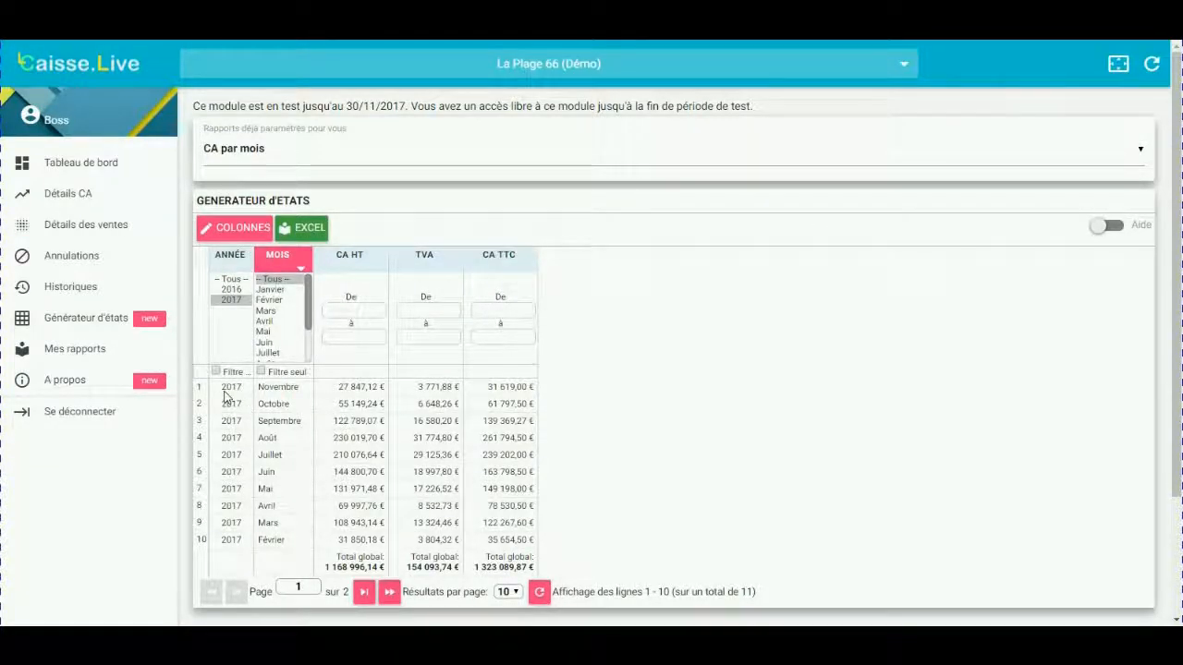
click(230, 290)
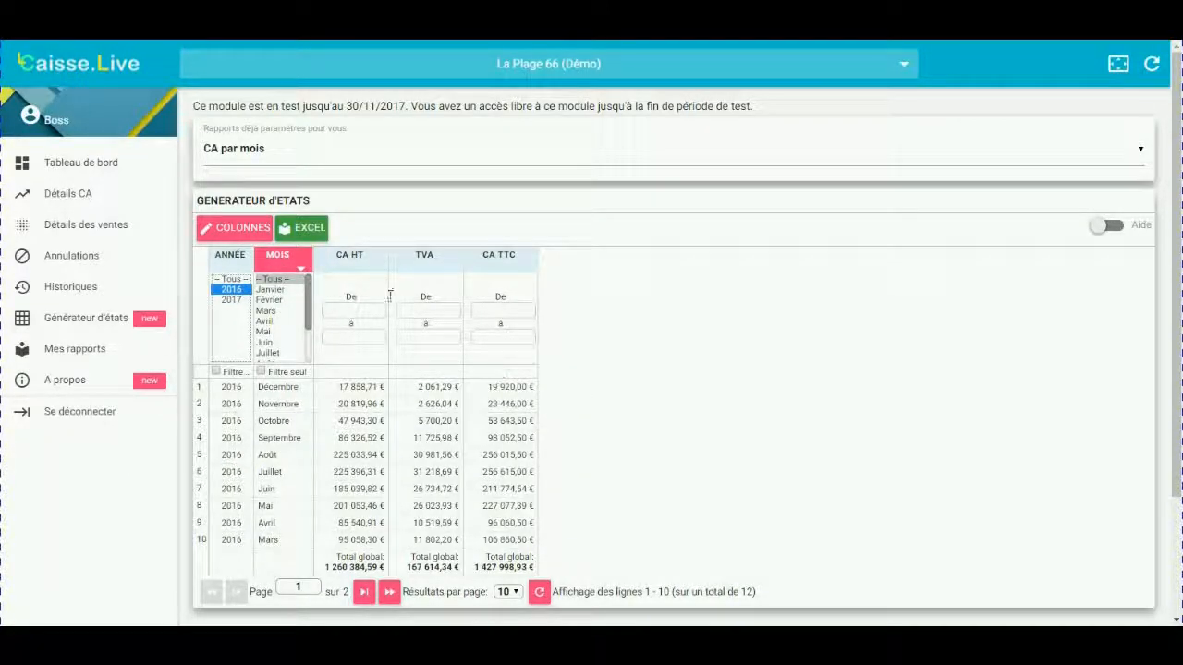
click(237, 300)
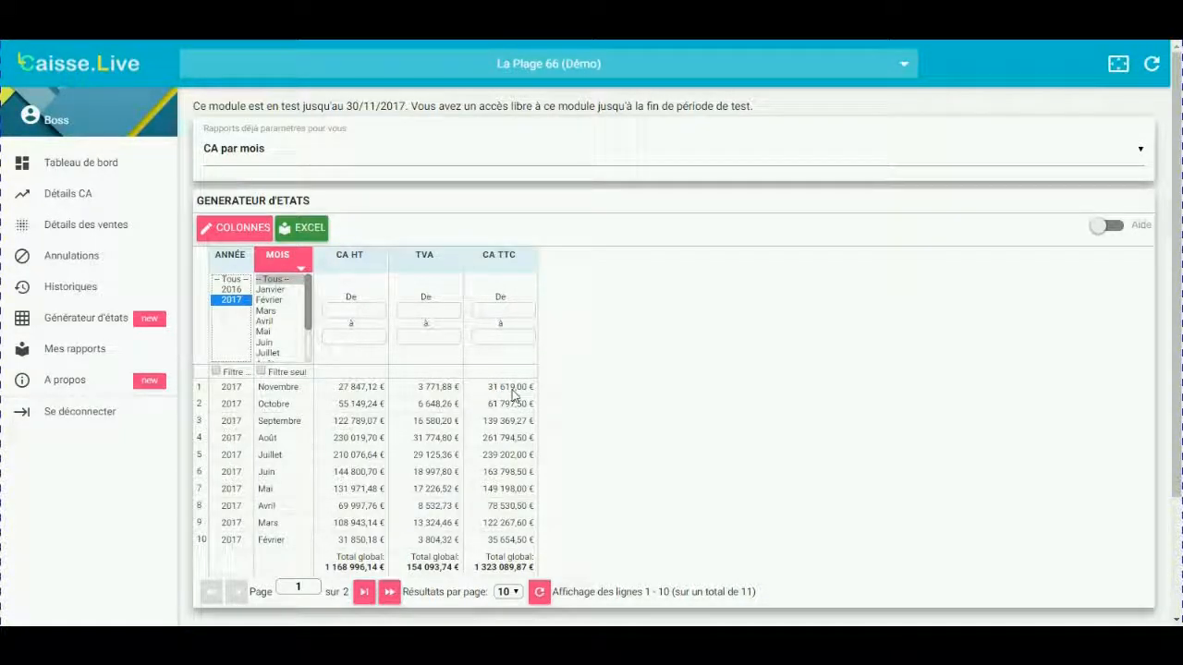
Display the preconfigured CA annuel report.
click(277, 156)
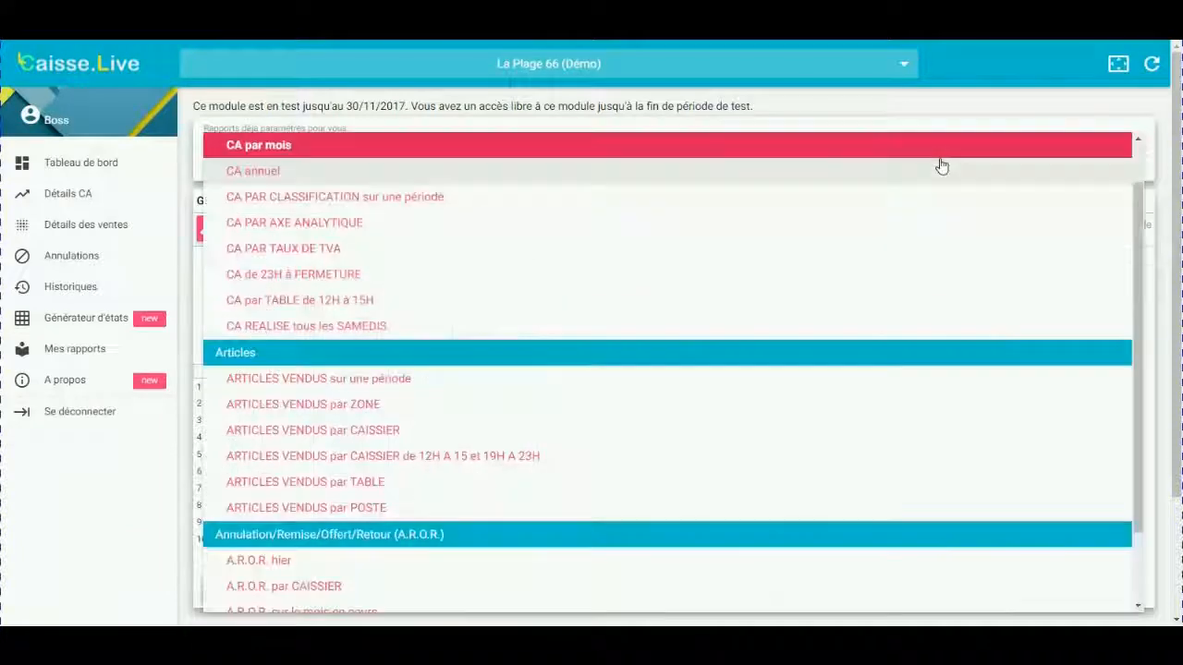
click(255, 171)
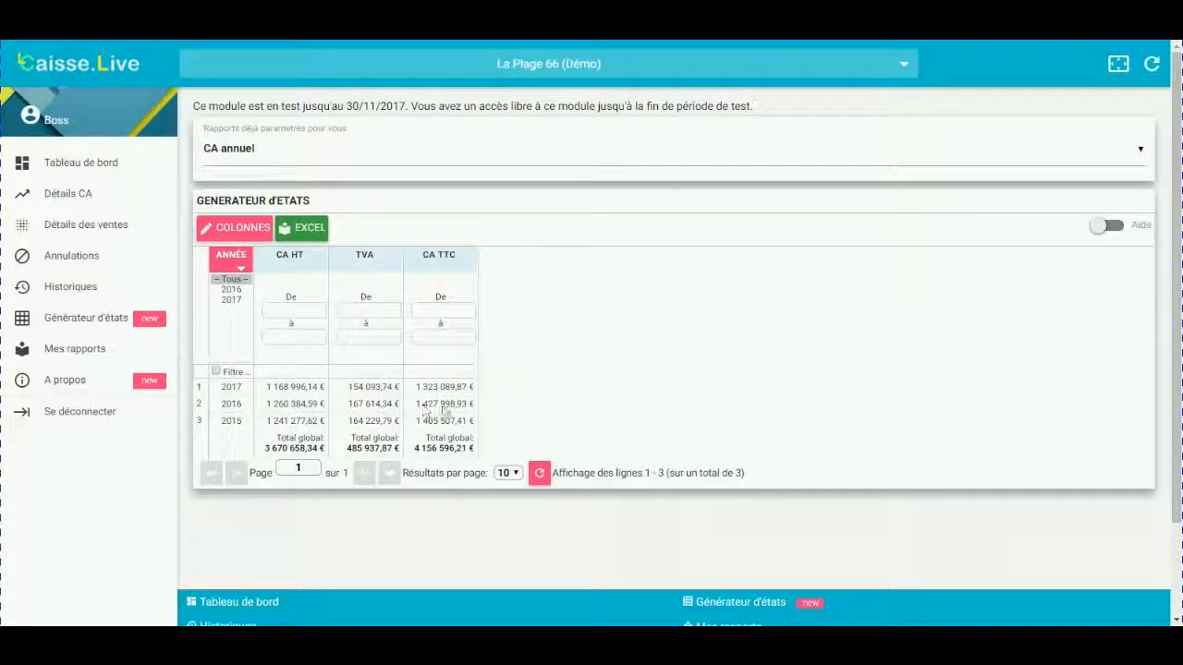
Display the ARTICLES VENDUS sur une période report and return to the CA du mois, jour par jour report.
click(245, 150)
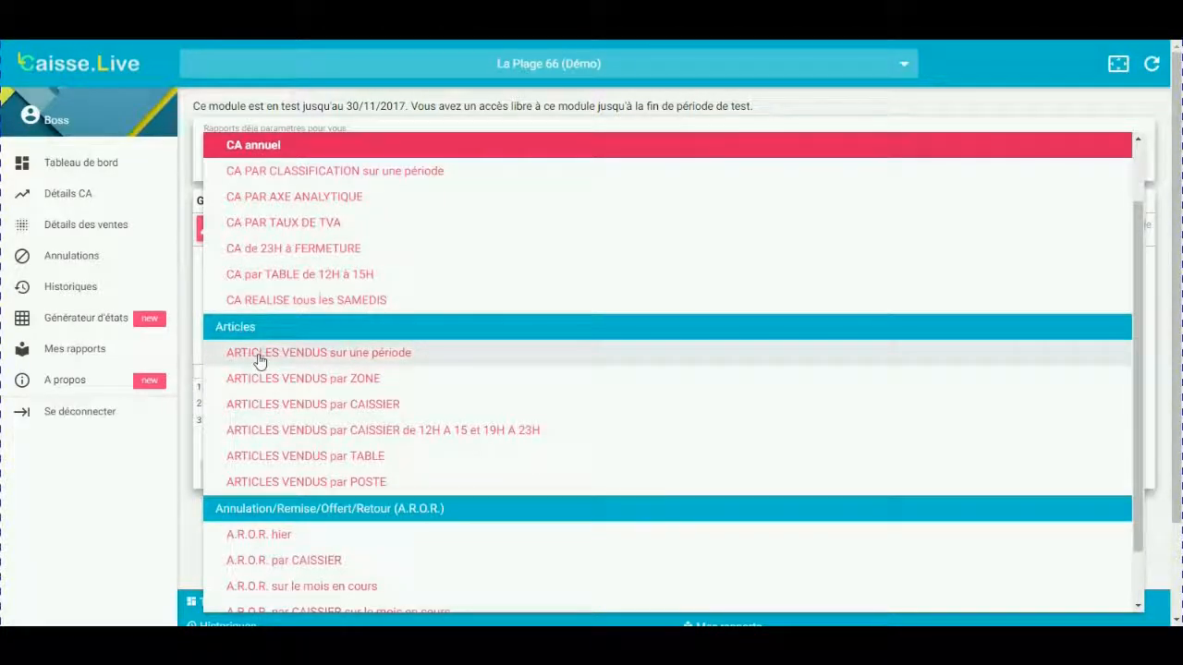
click(470, 361)
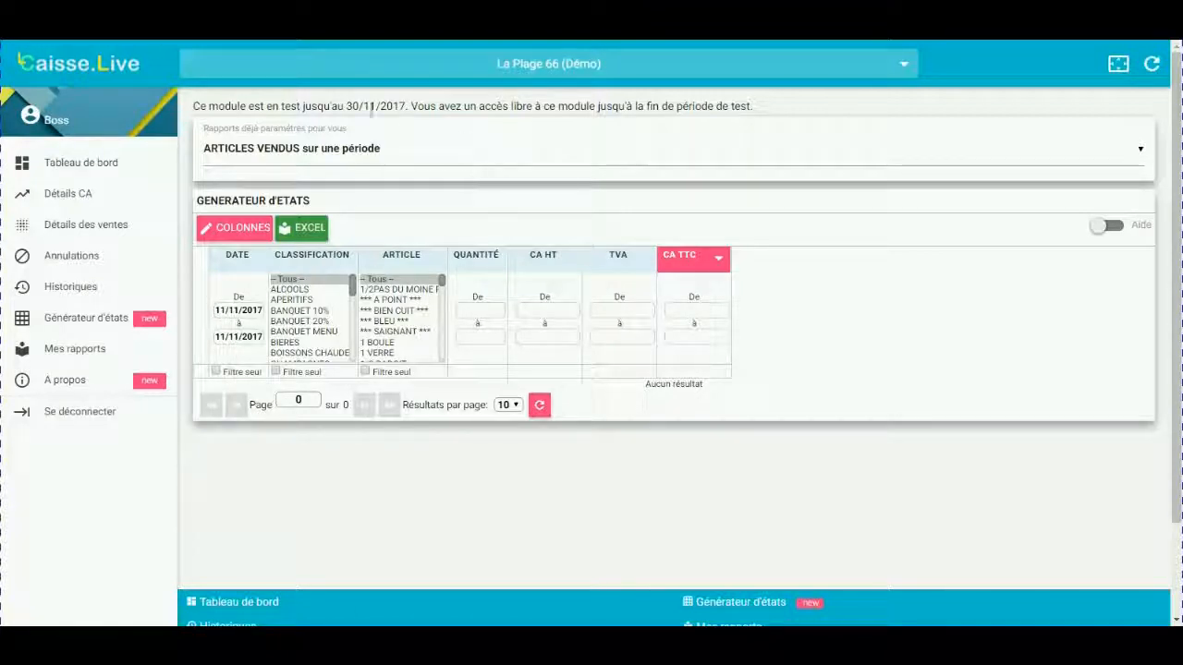
click(335, 152)
scroll(351, 262, up, 3)
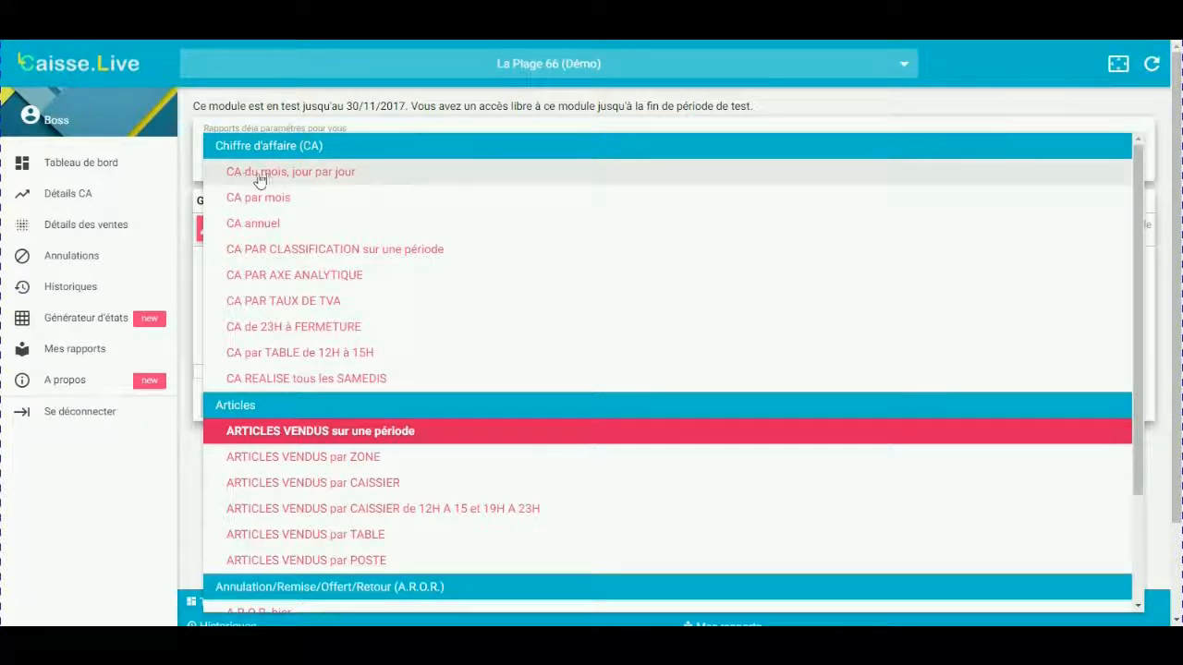
click(430, 178)
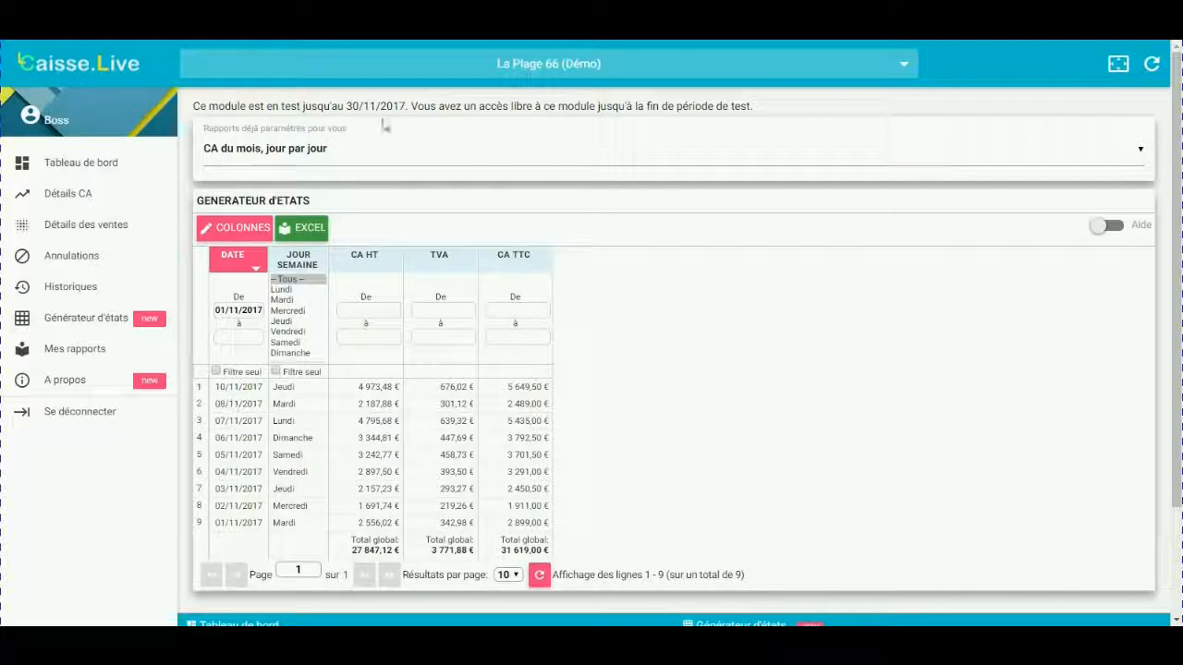
Load the ARTICLES VENDUS sur une période report and set both its start and end dates to 10/11/2017.
click(299, 152)
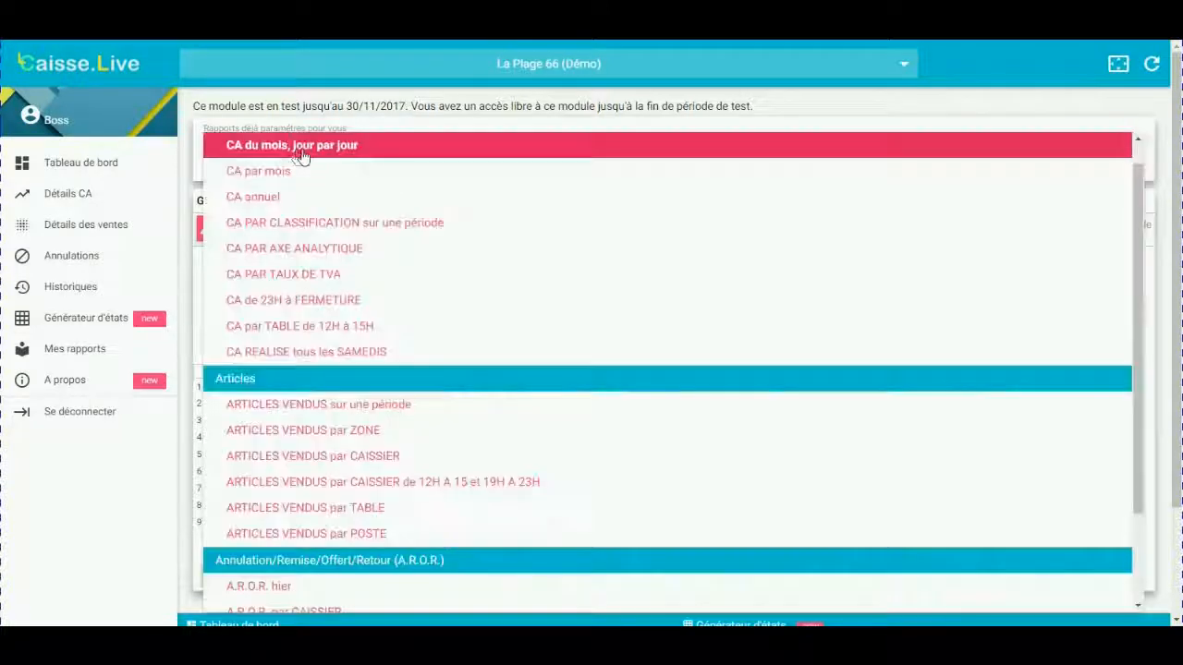
click(293, 404)
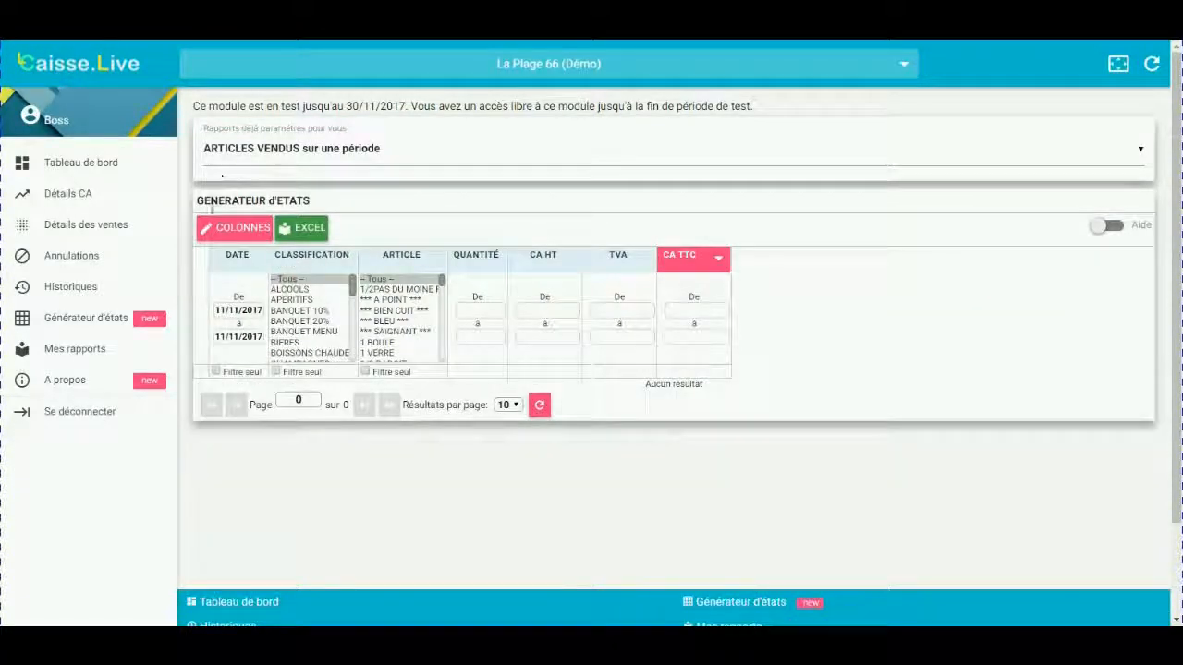
click(245, 310)
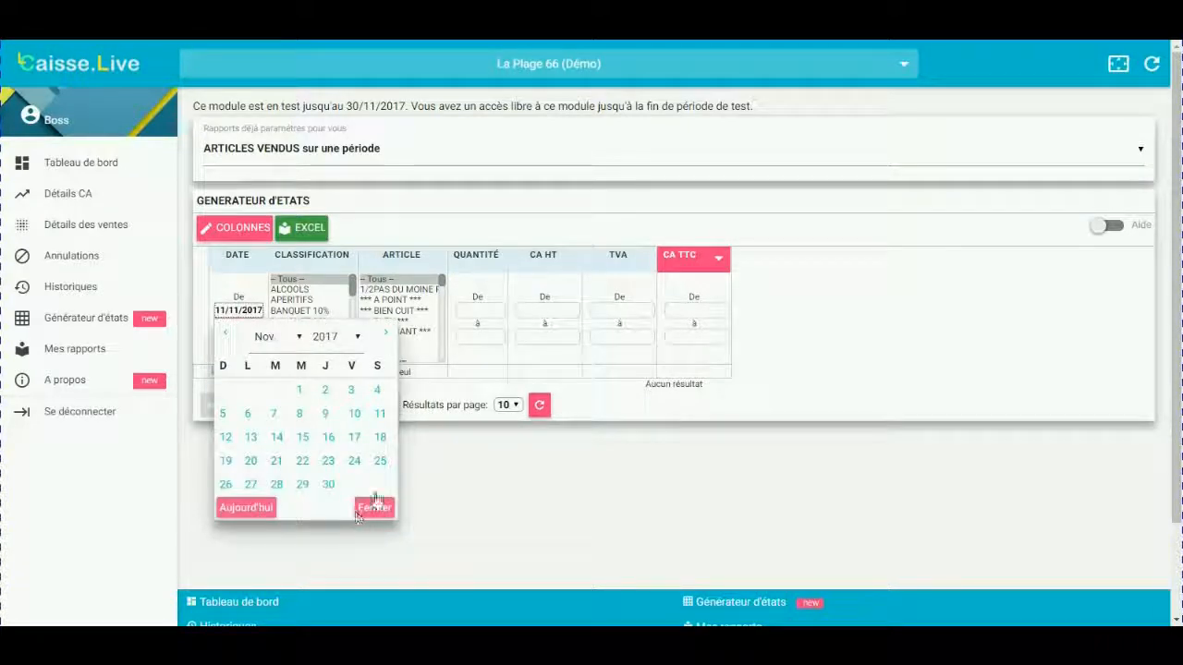
click(354, 415)
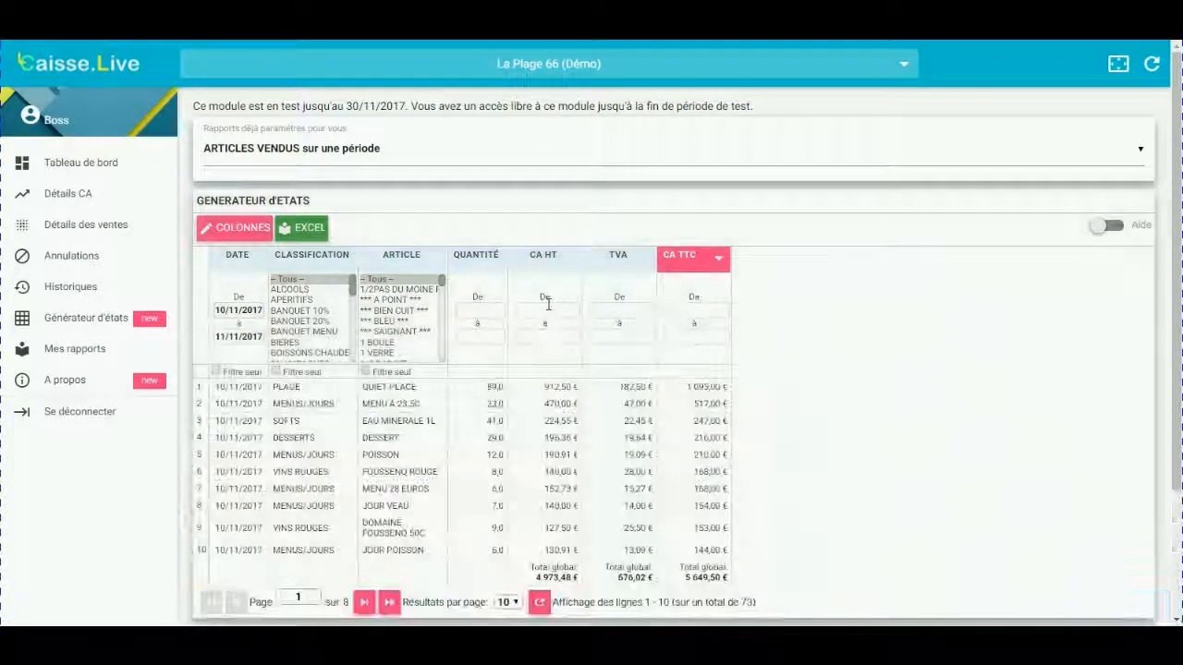
click(248, 336)
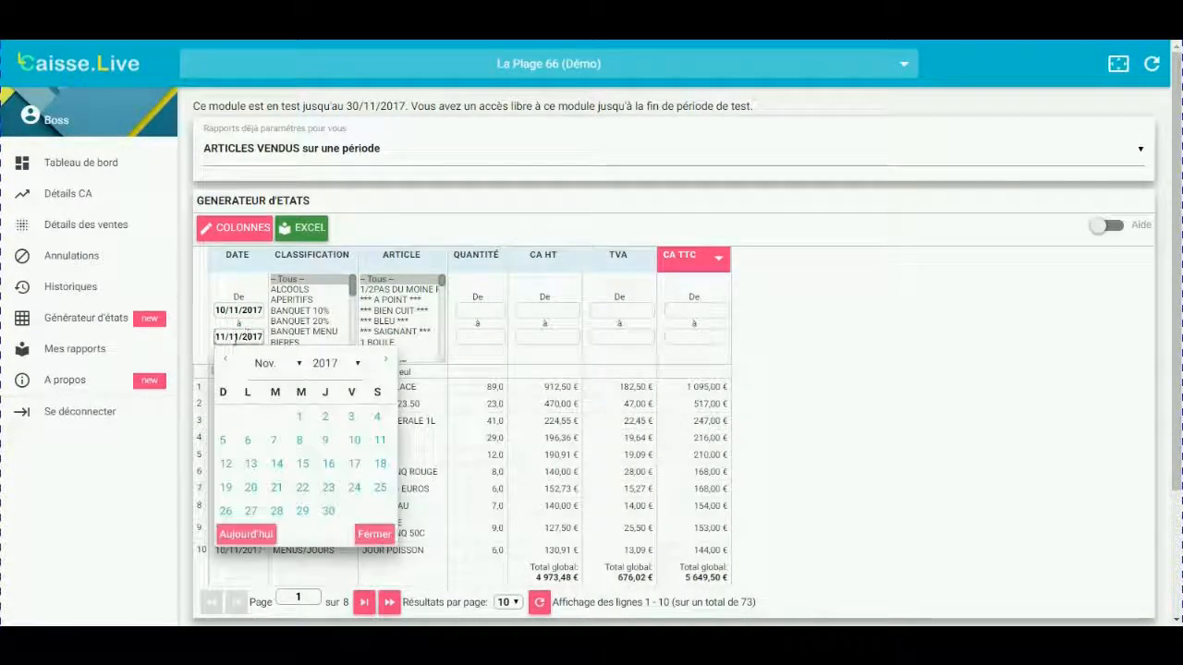
click(356, 440)
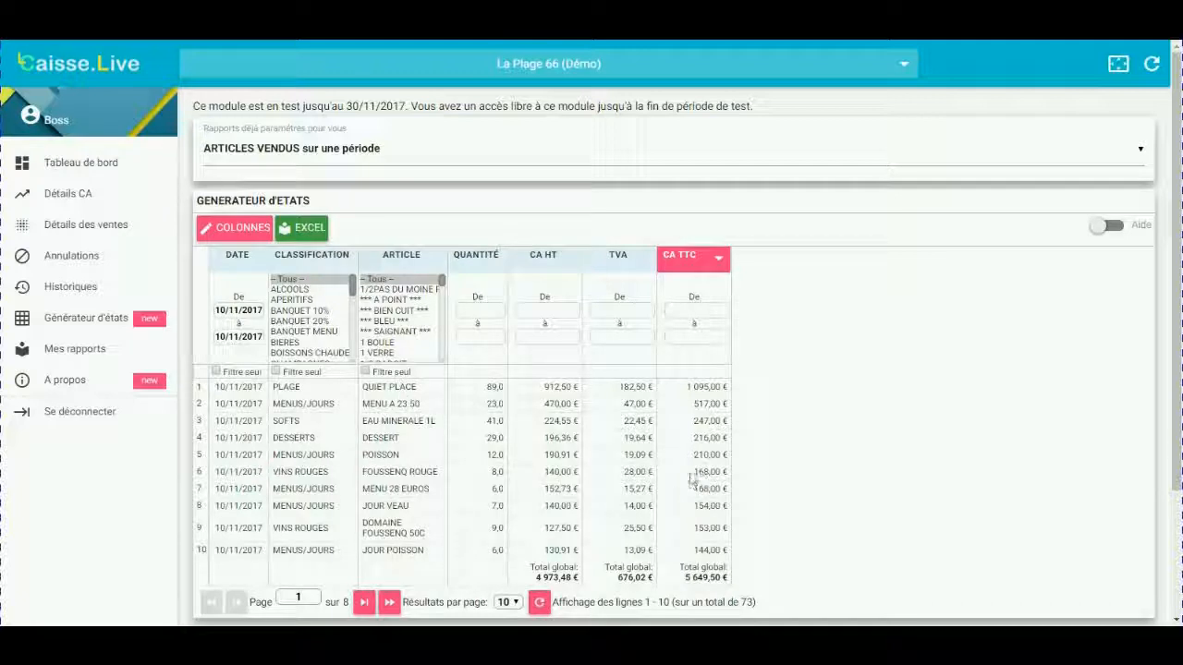
Load the ARTICLES VENDUS par CAISSIER de 12H A 15 et 19H A 23H report with start and end dates of 10/11/2017.
click(339, 159)
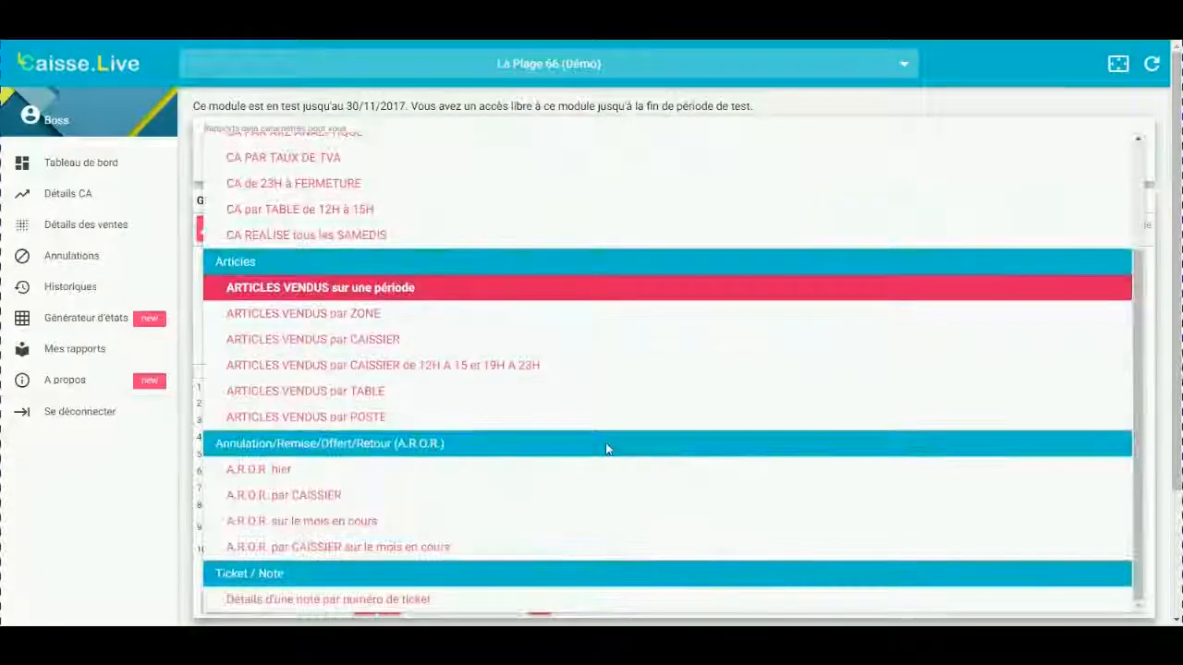
click(268, 367)
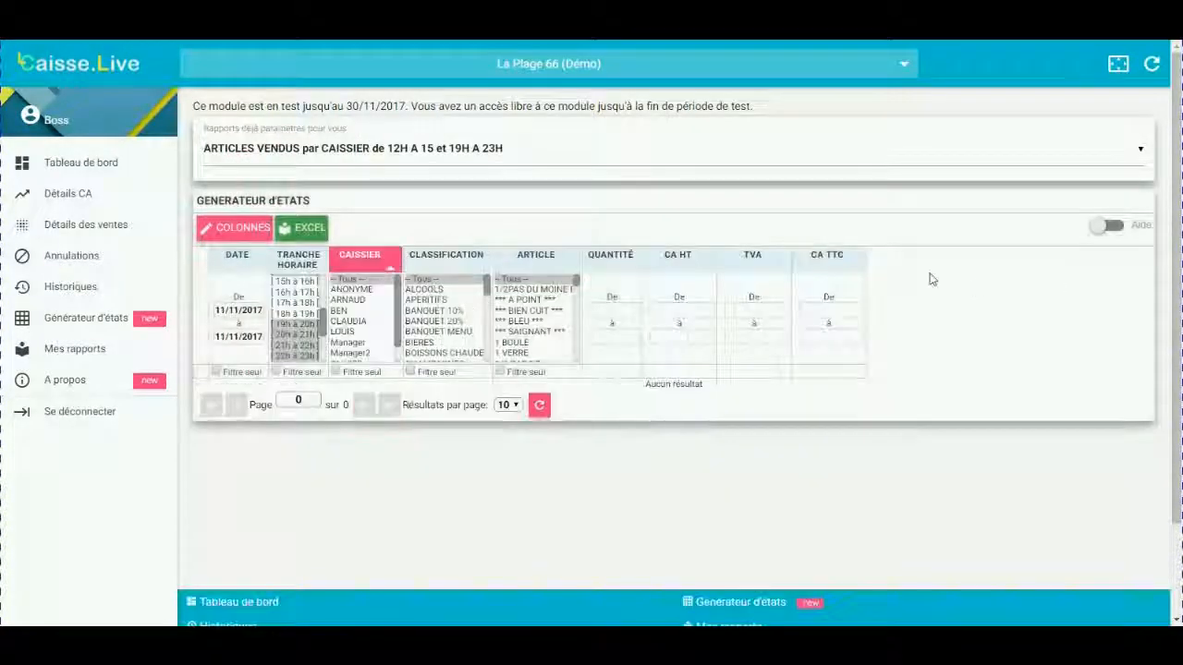
click(231, 312)
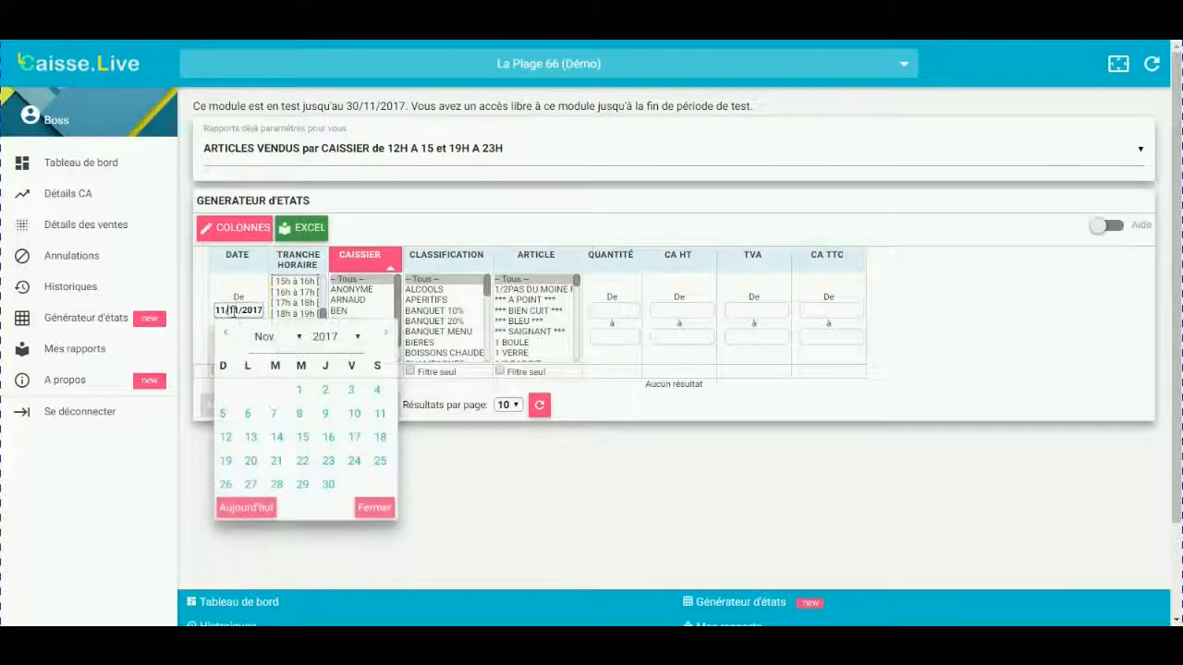
click(355, 416)
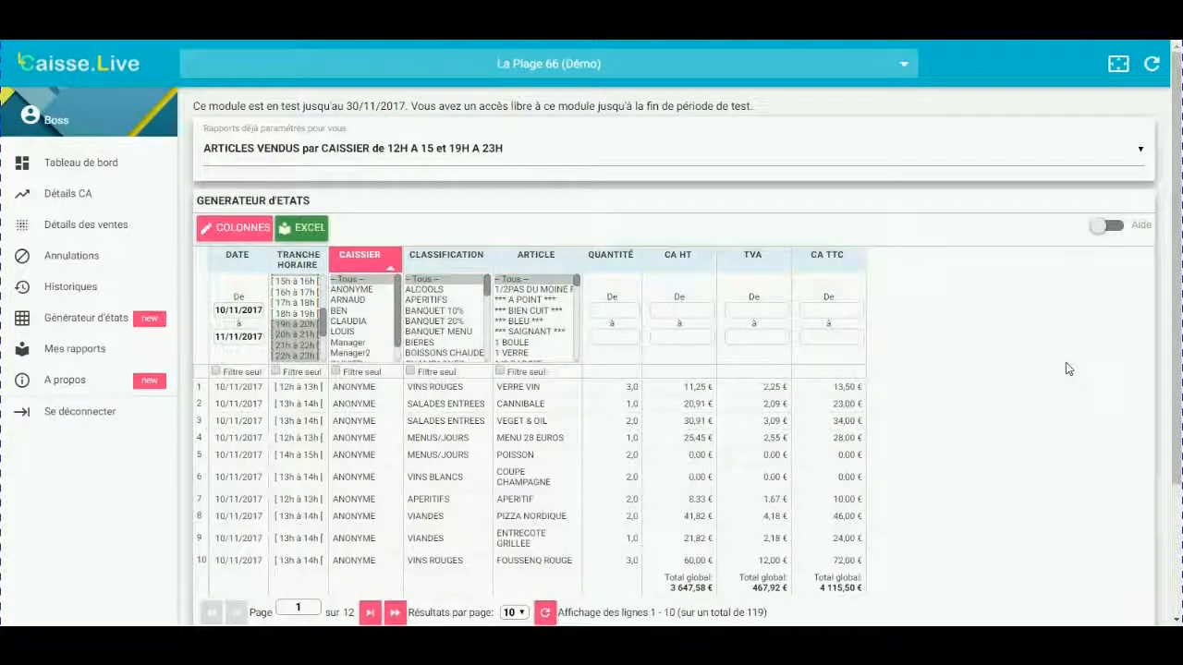
click(239, 336)
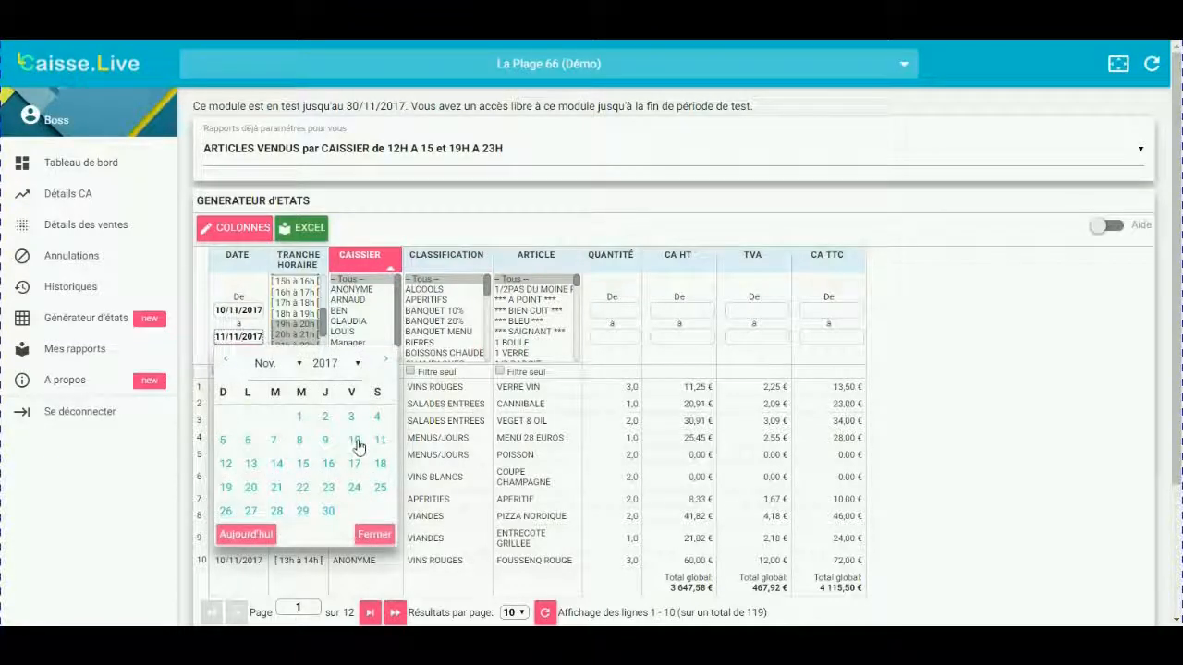
click(356, 442)
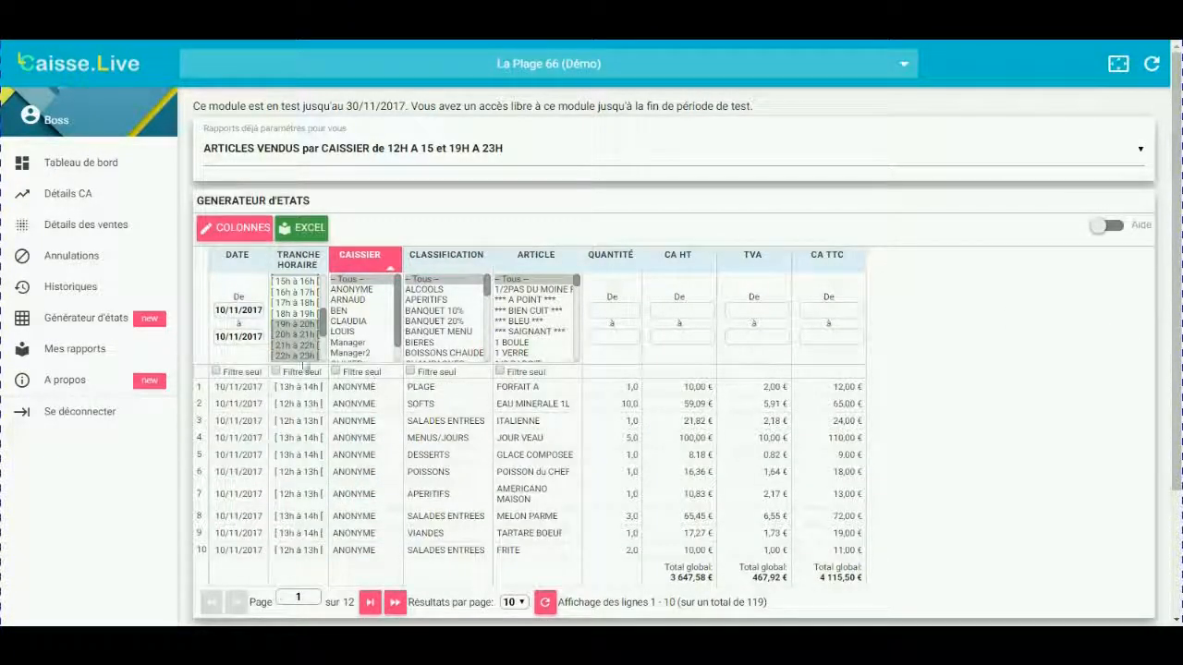
Check the preselected time slots, and filter the cashier report to the 12h à 13h slot and the VINS ROUGES classification.
drag(324, 324, 324, 297)
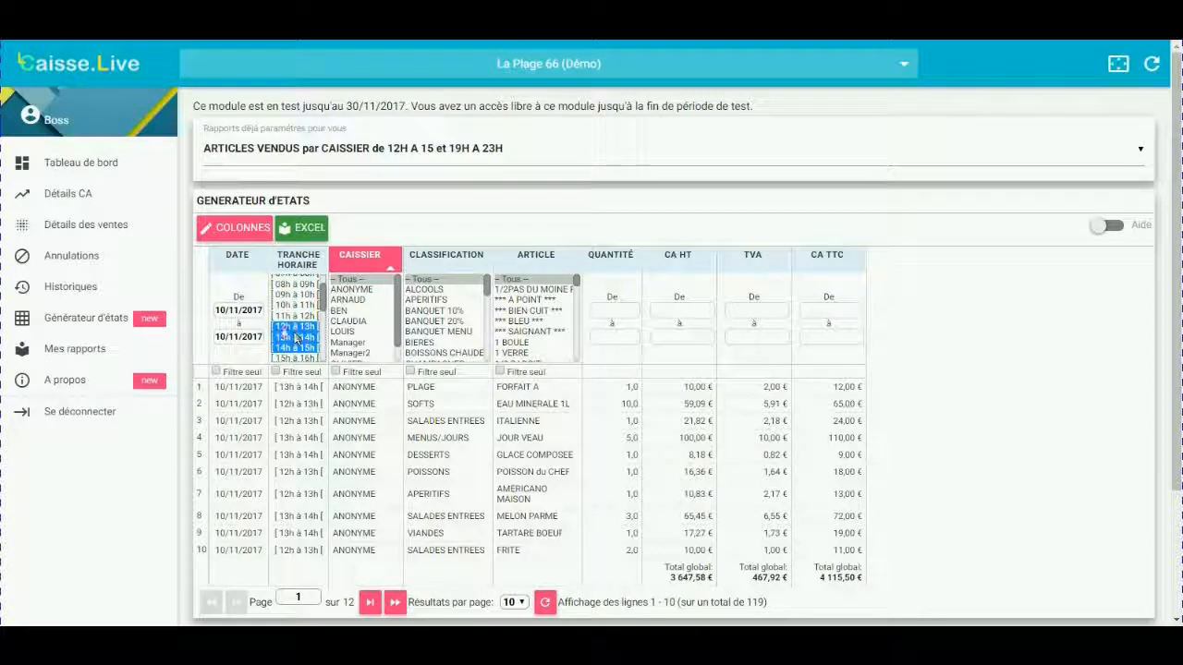
drag(323, 296, 321, 330)
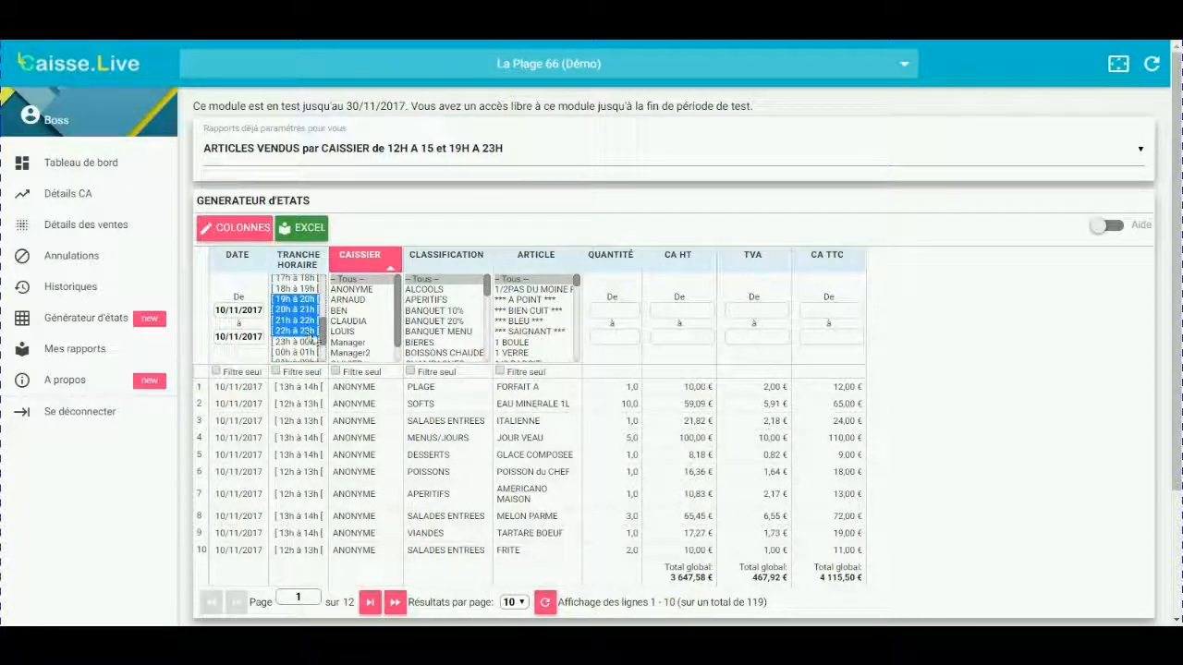
drag(323, 333, 323, 306)
click(294, 307)
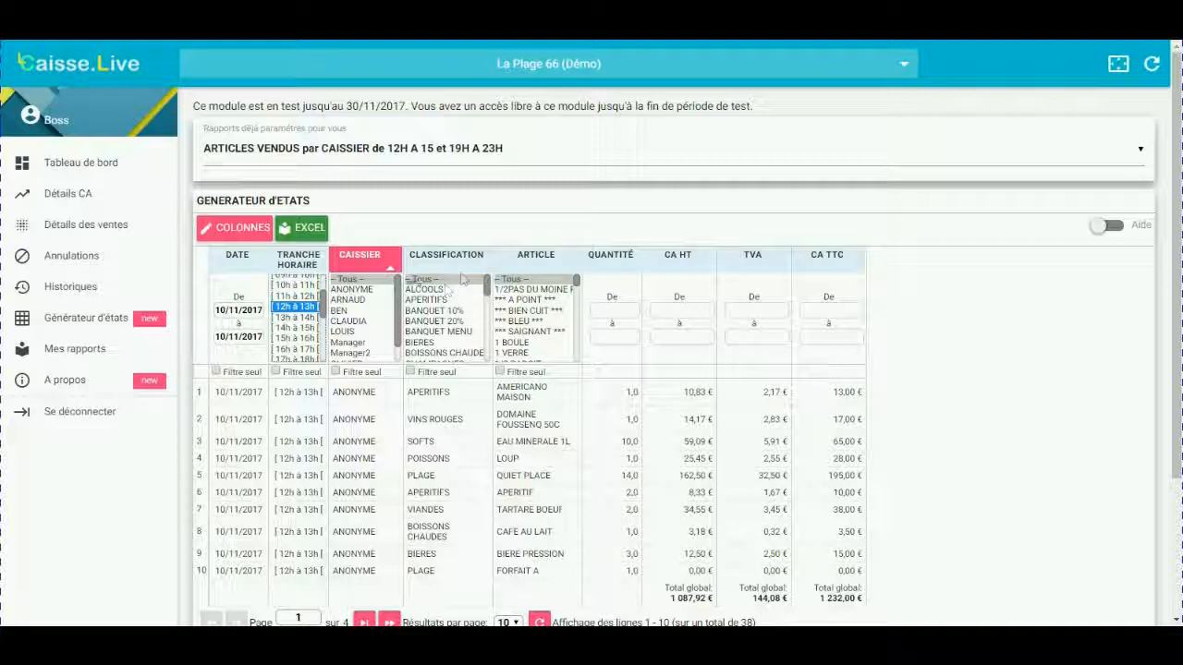
drag(487, 289, 479, 368)
click(442, 355)
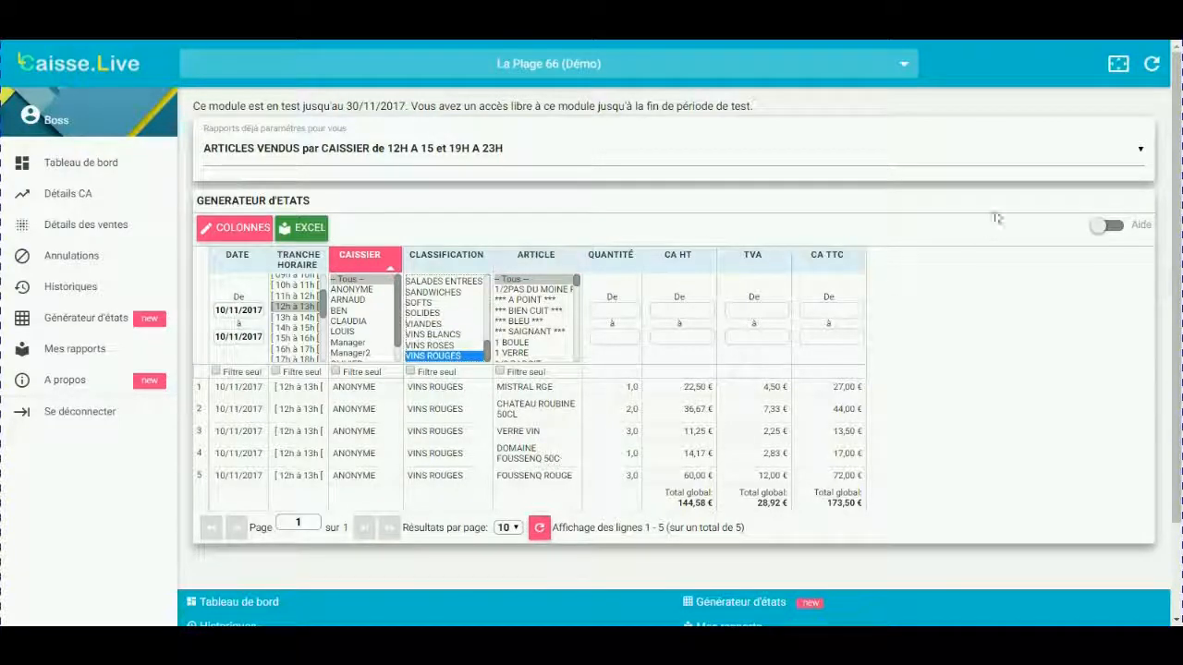
Load the A.R.O.R. hier report and set its start date to 10/11/2017.
click(353, 153)
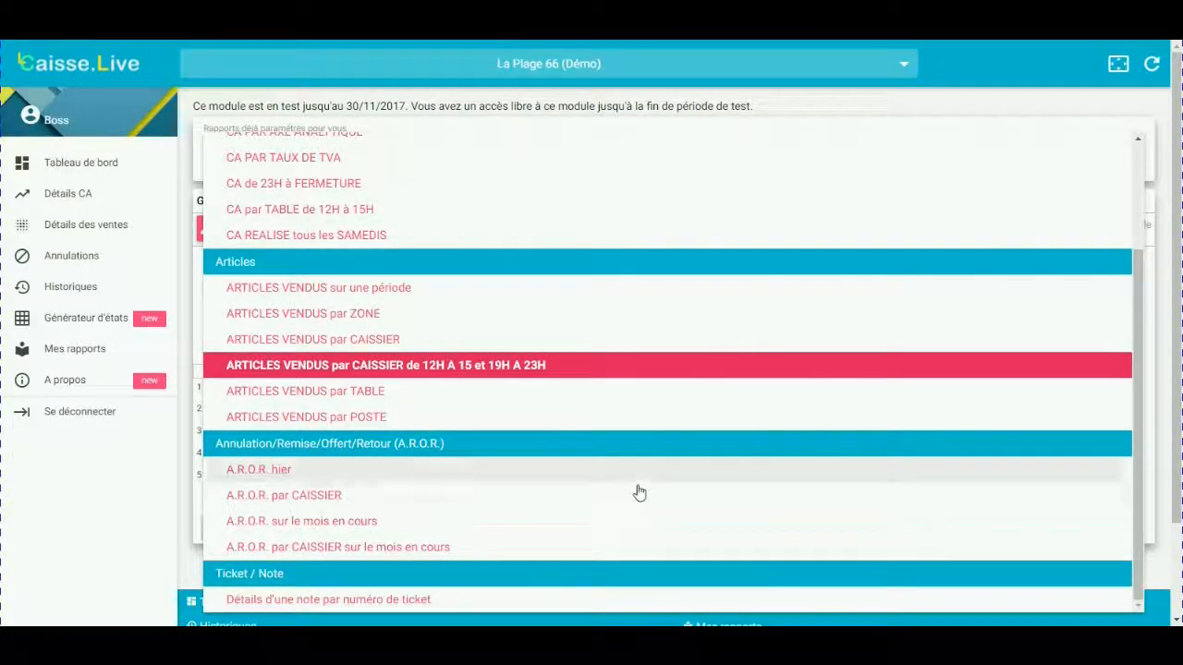
click(248, 472)
click(240, 311)
click(355, 416)
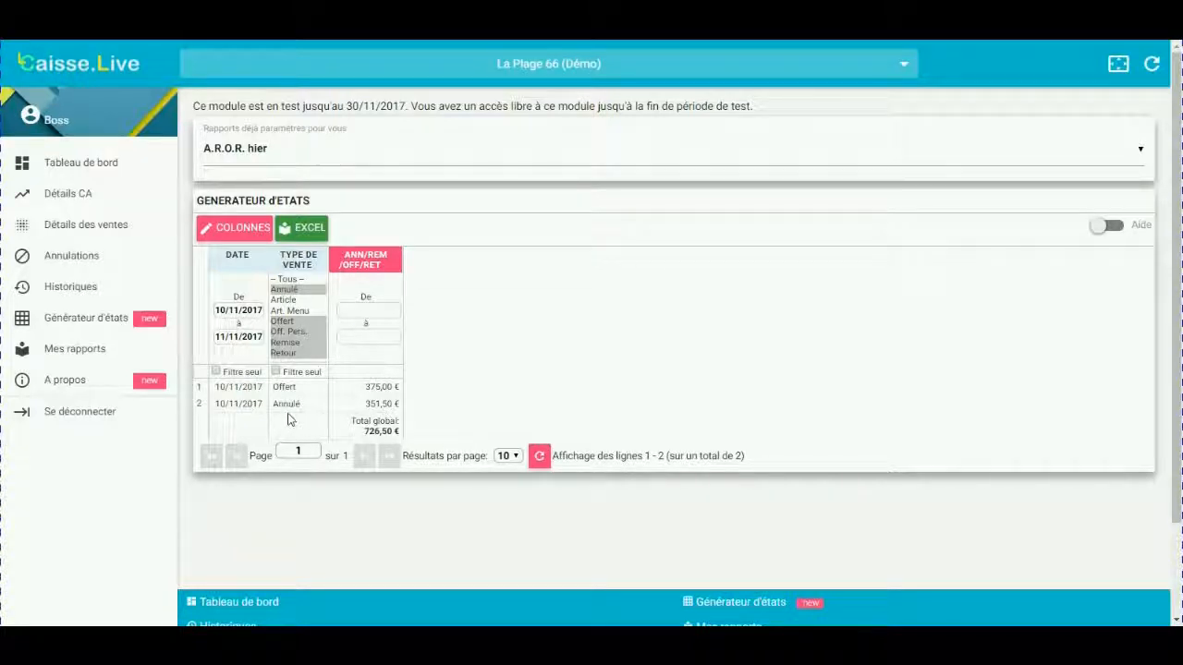
Load the A.R.O.R. par CAISSIER report and set its start date to 10/11/2017.
click(250, 155)
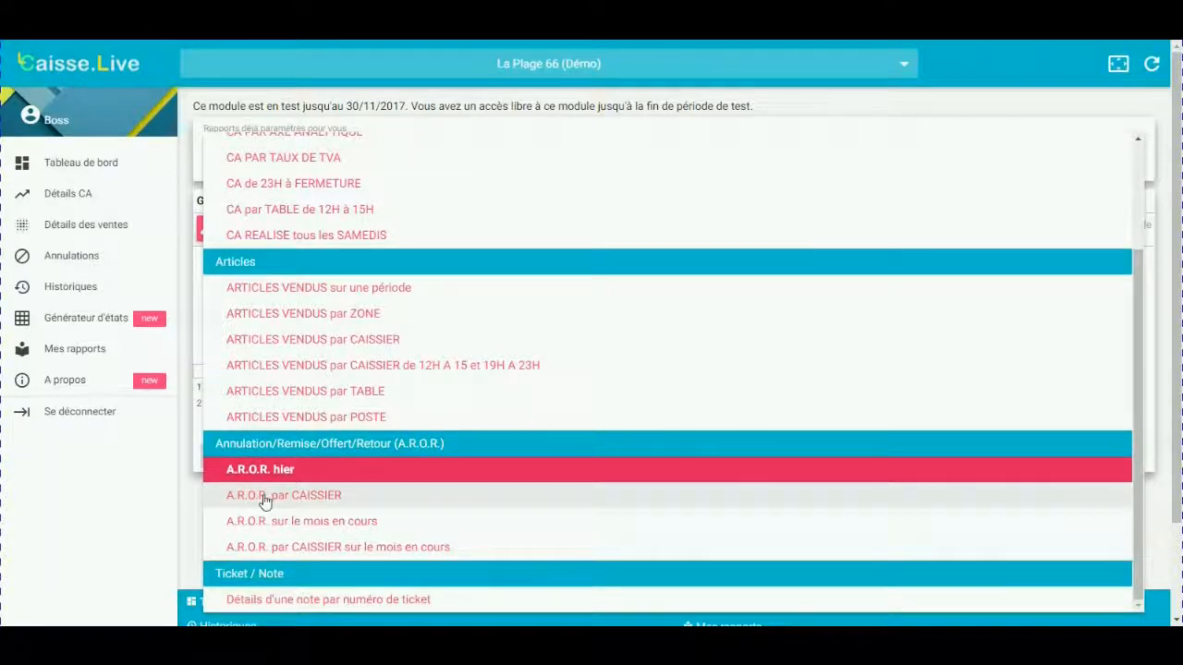
click(265, 500)
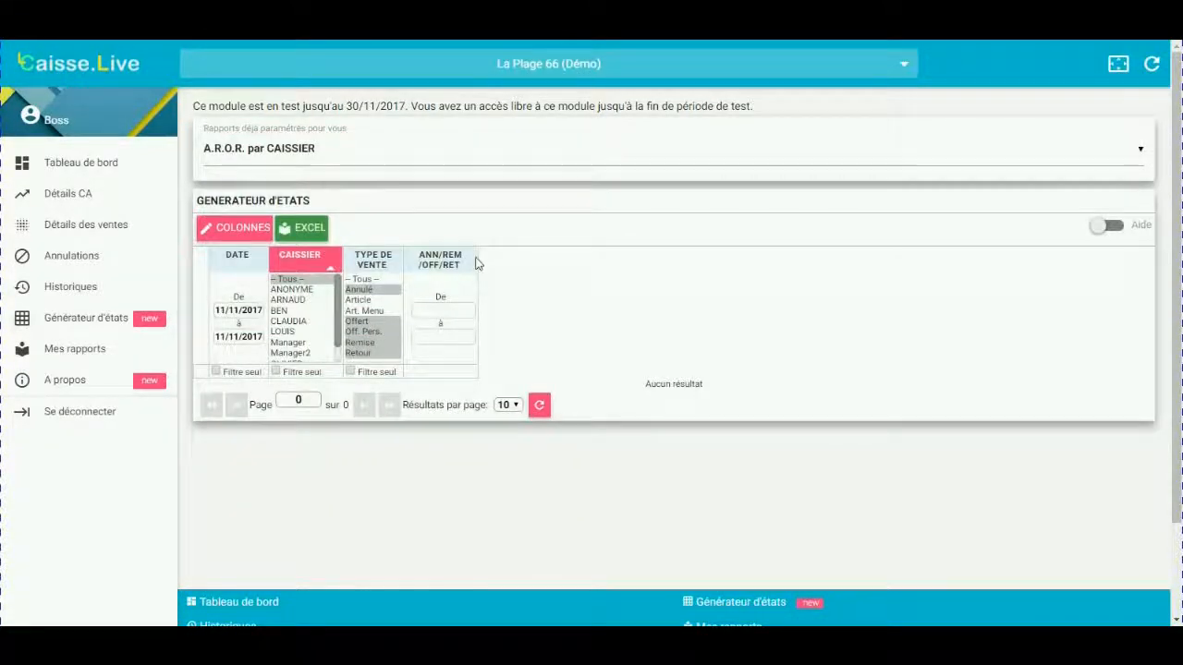
click(232, 311)
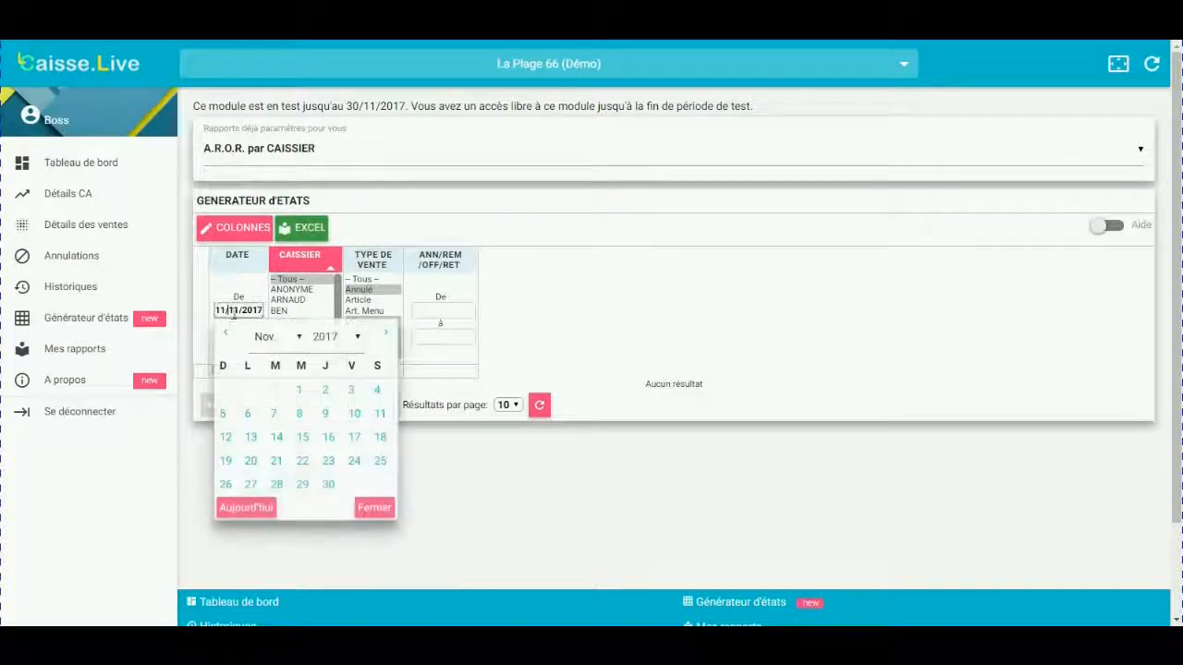
click(355, 413)
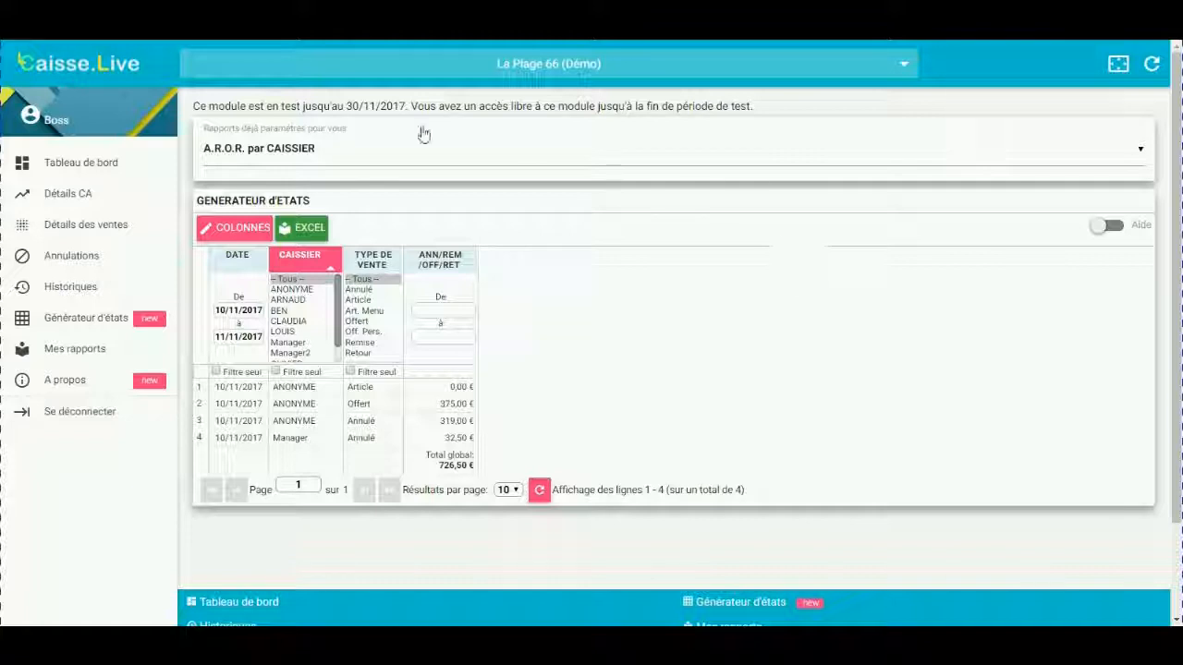
Load the A.R.O.R. par CAISSIER sur le mois en cours report, and afterwards the Détails d'une note par numéro de ticket report.
click(268, 150)
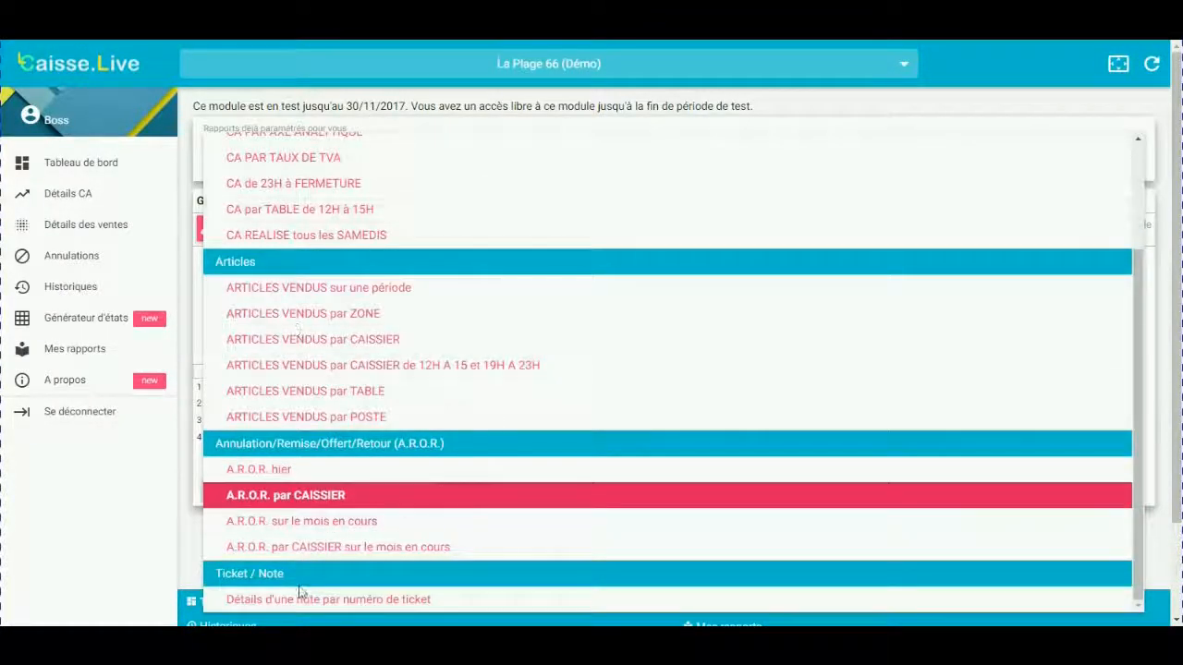
click(305, 547)
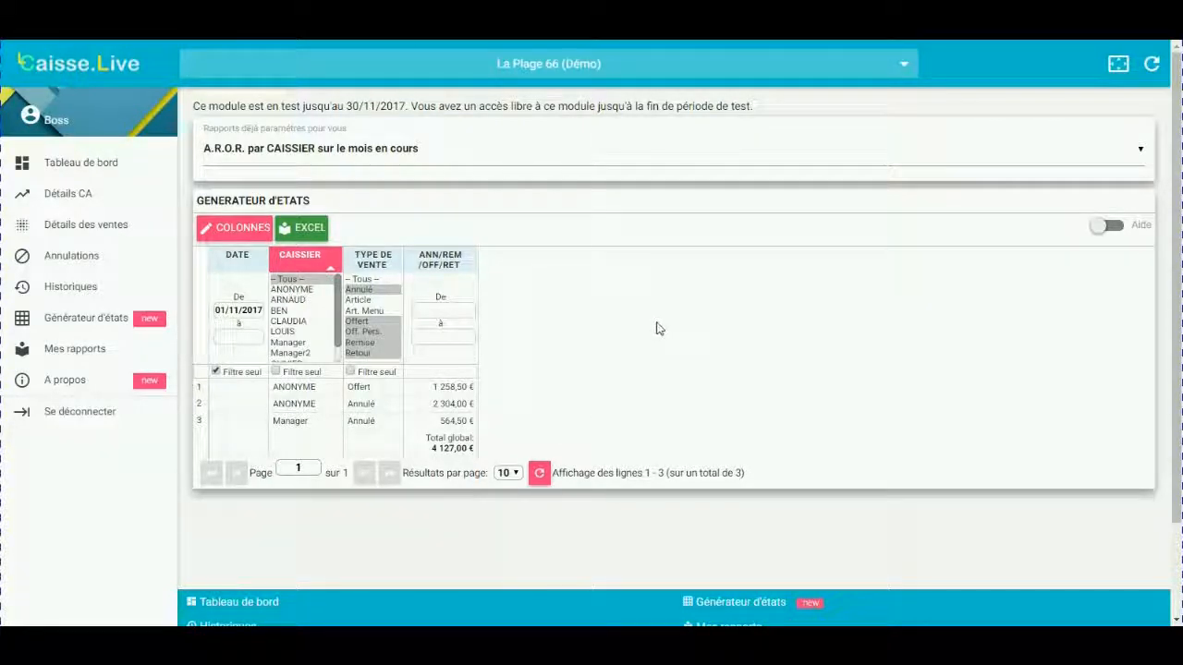
click(329, 149)
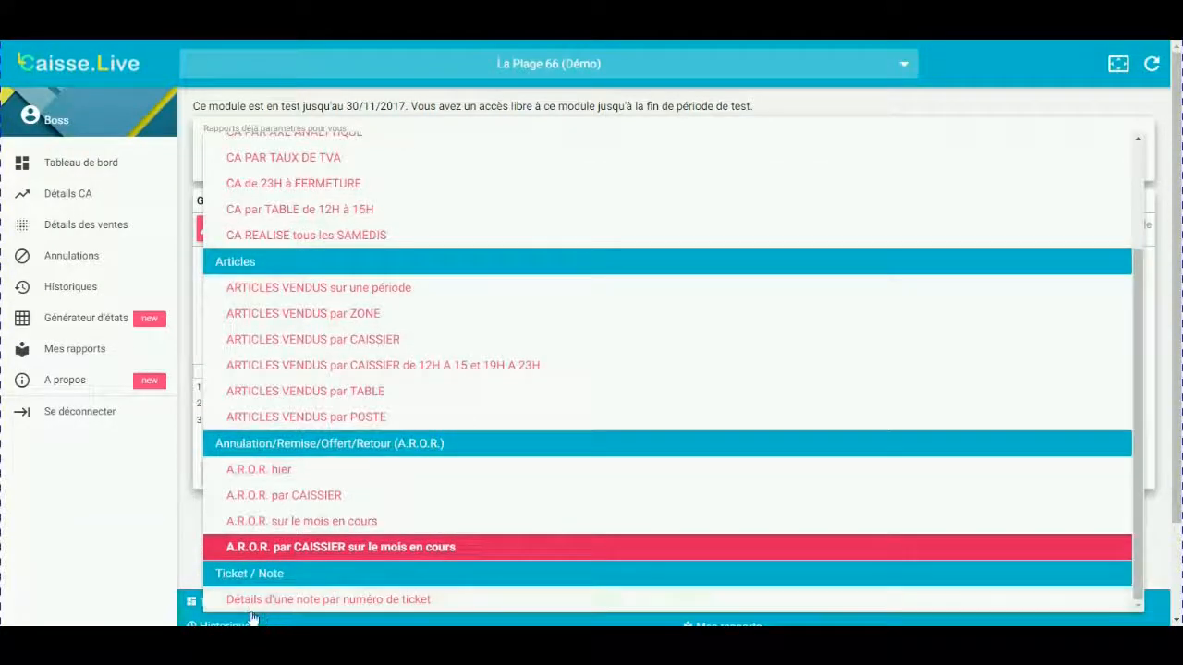
click(296, 603)
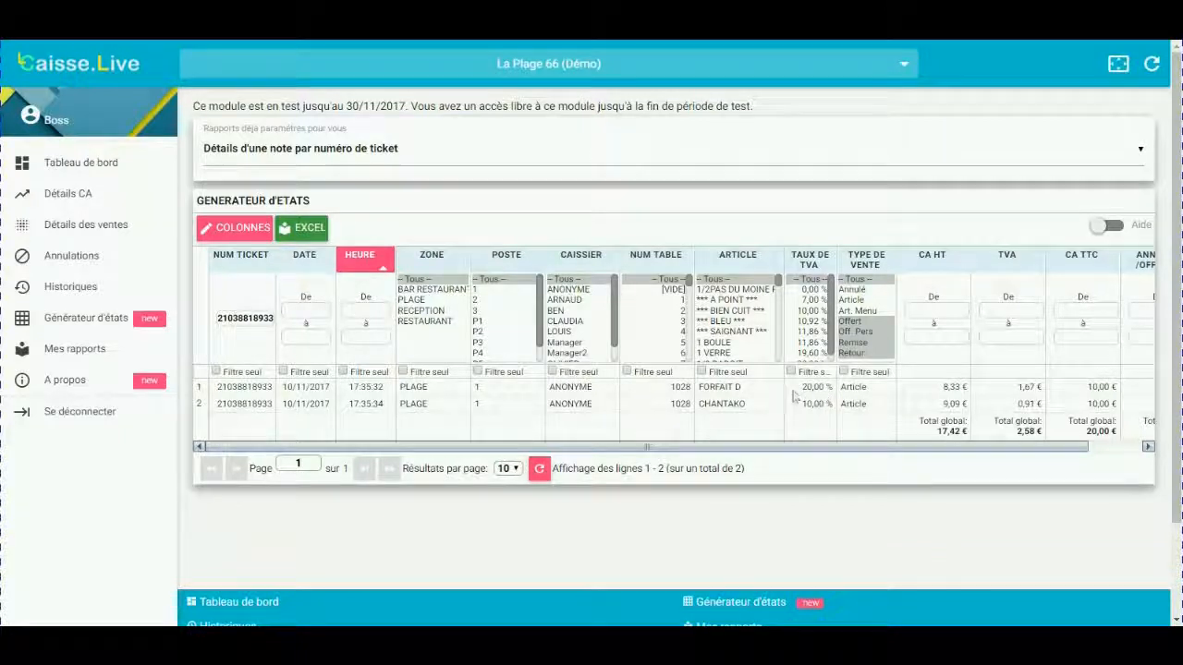
Widen the TAUX DE TVA, ARTICLE and ZONE columns of the ticket details table.
scroll(1054, 451, right, 1)
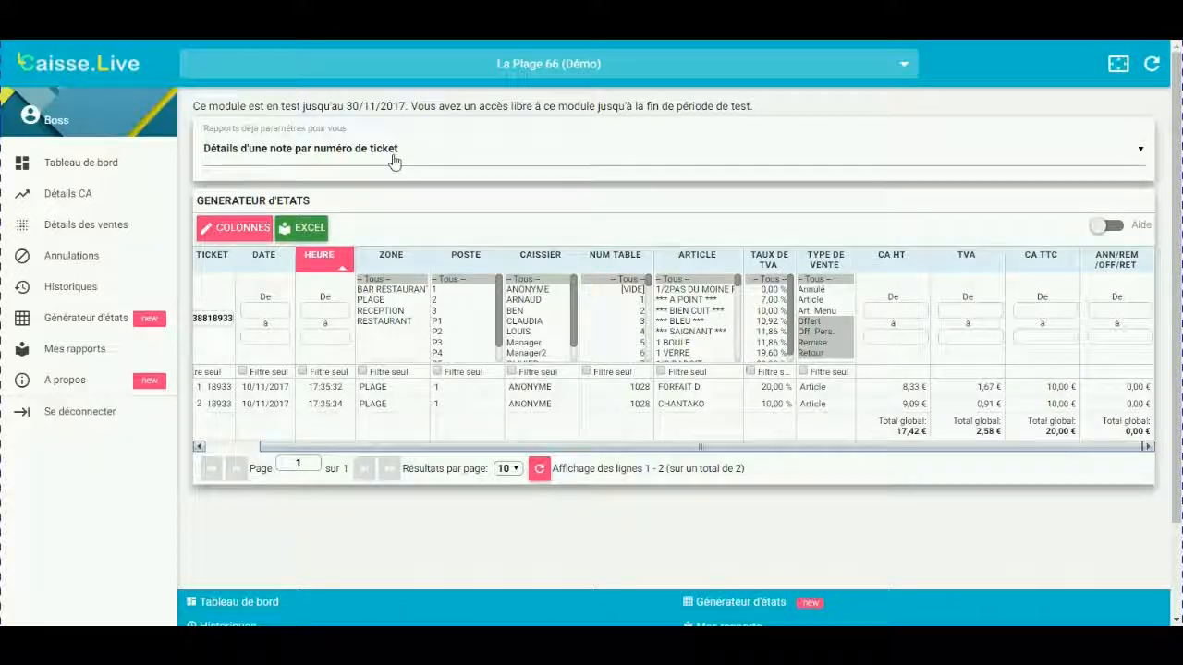
drag(340, 448, 257, 449)
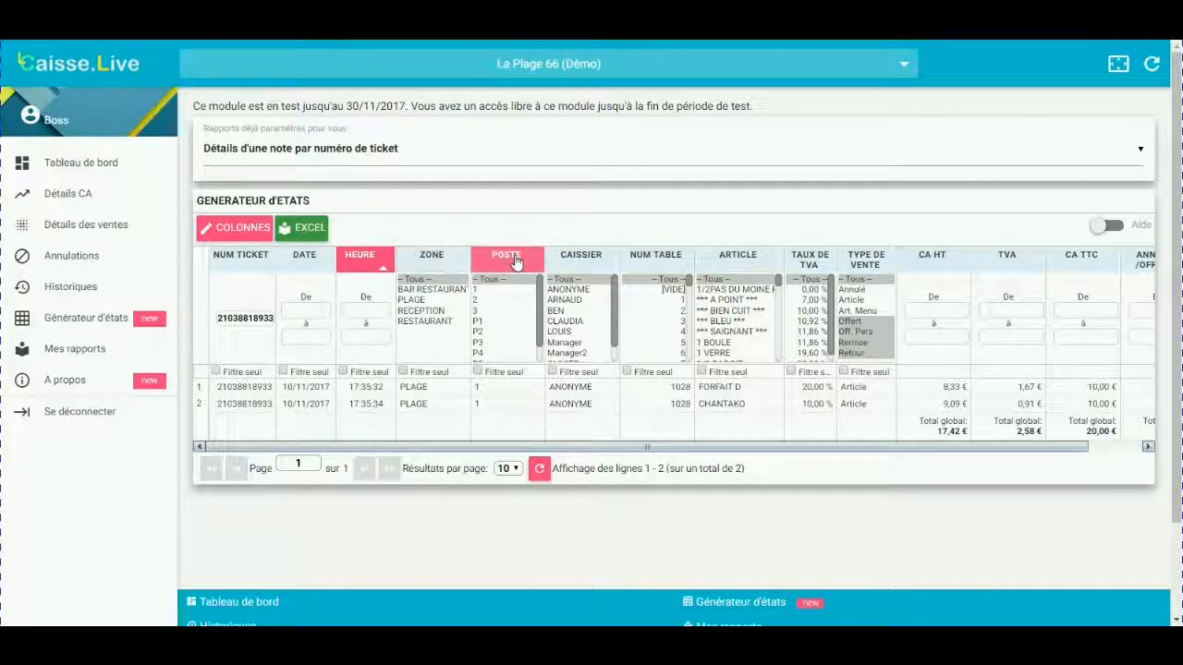
mouse_move(512, 264)
mouse_down()
mouse_move(412, 264)
mouse_move(507, 266)
mouse_up()
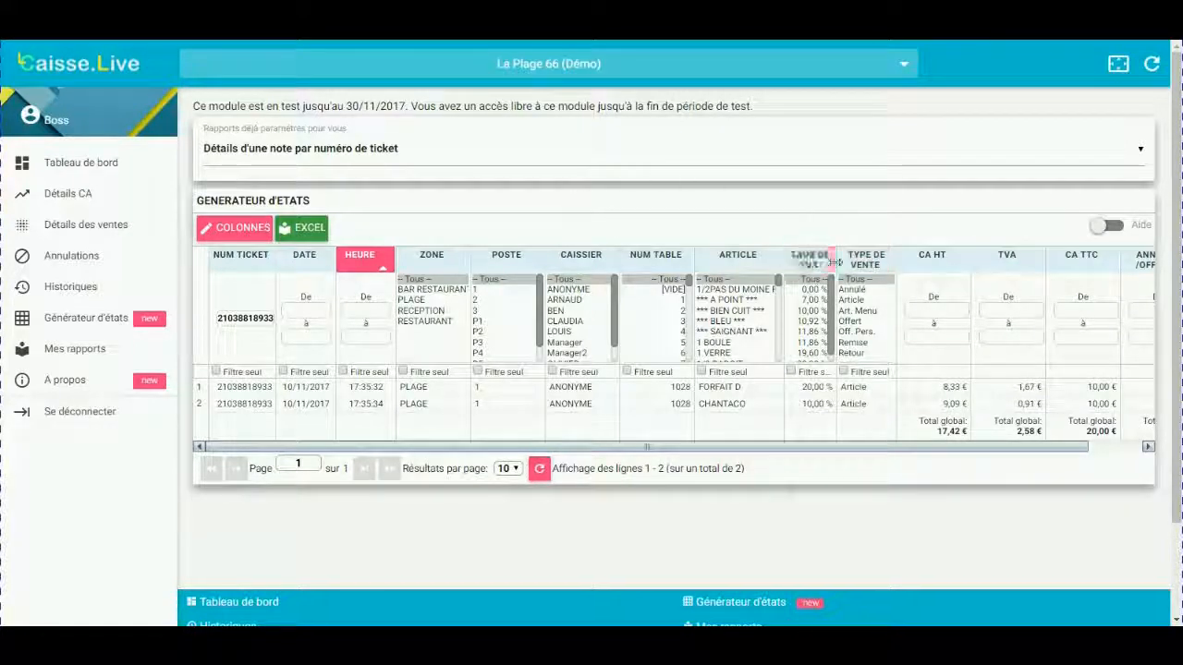
drag(837, 262, 888, 263)
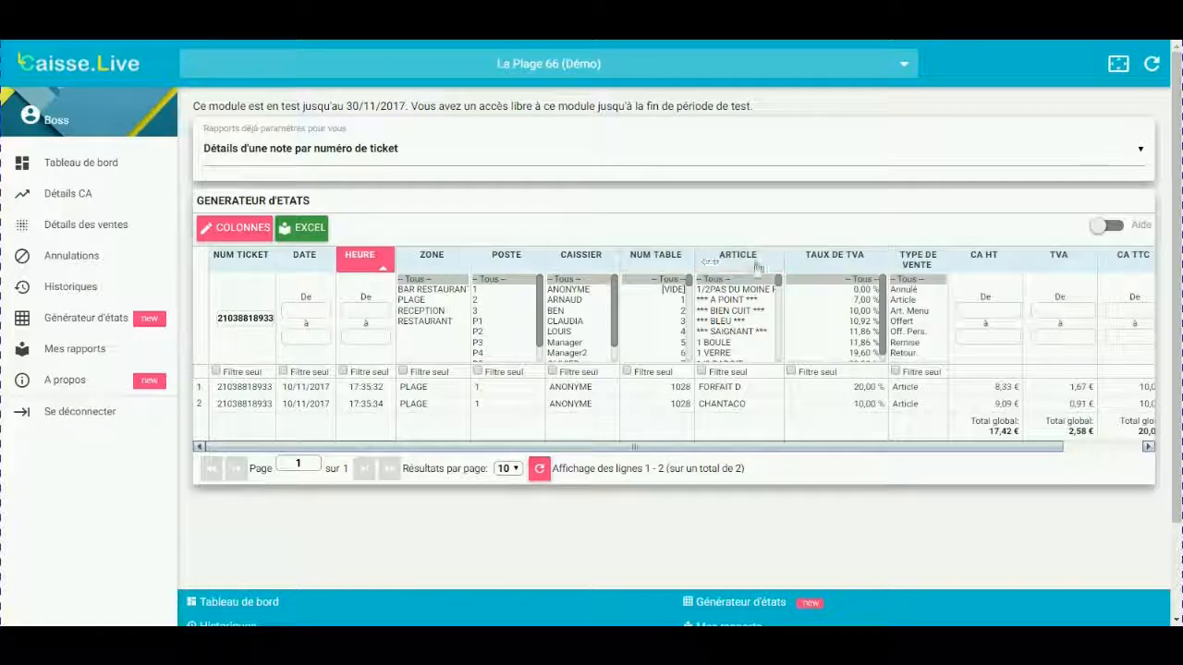
drag(784, 265, 846, 264)
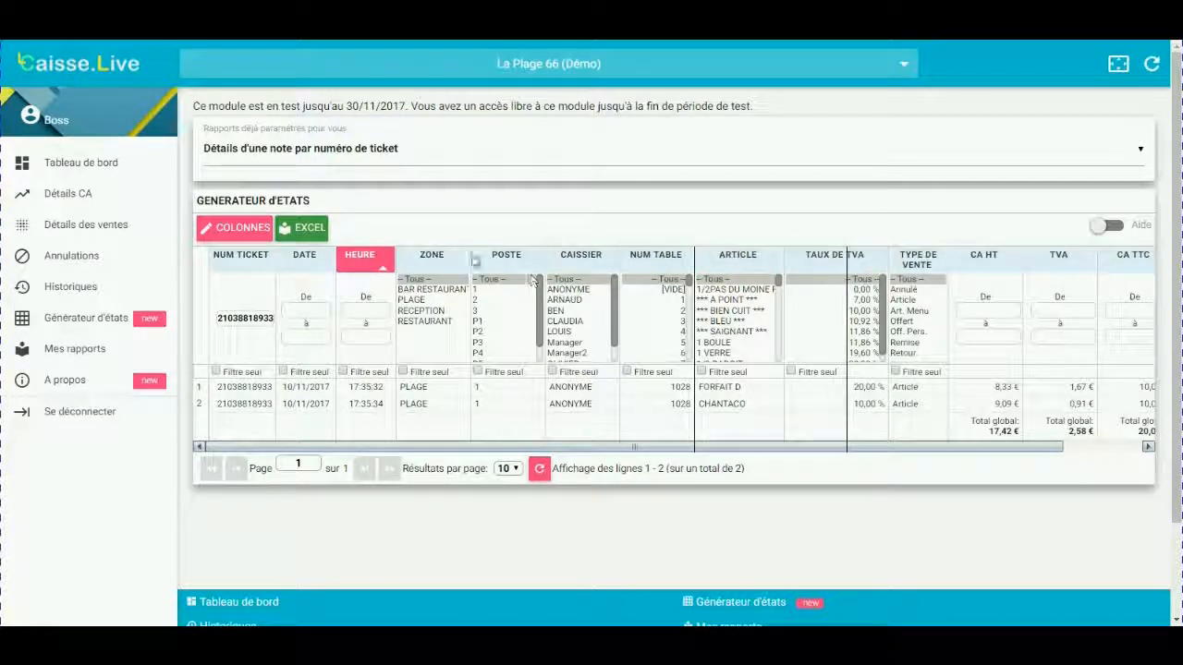
drag(470, 265, 525, 265)
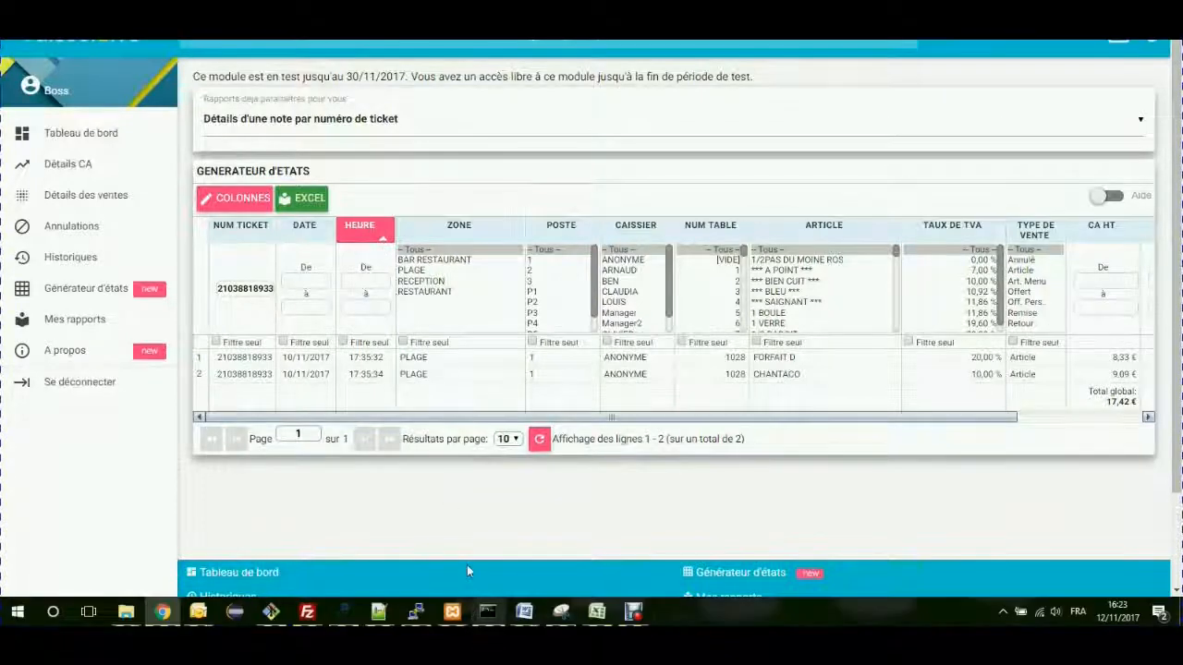
Sort the ticket lines by HEURE in descending and again in ascending order, and finally by TAUX DE TVA ascending.
click(369, 235)
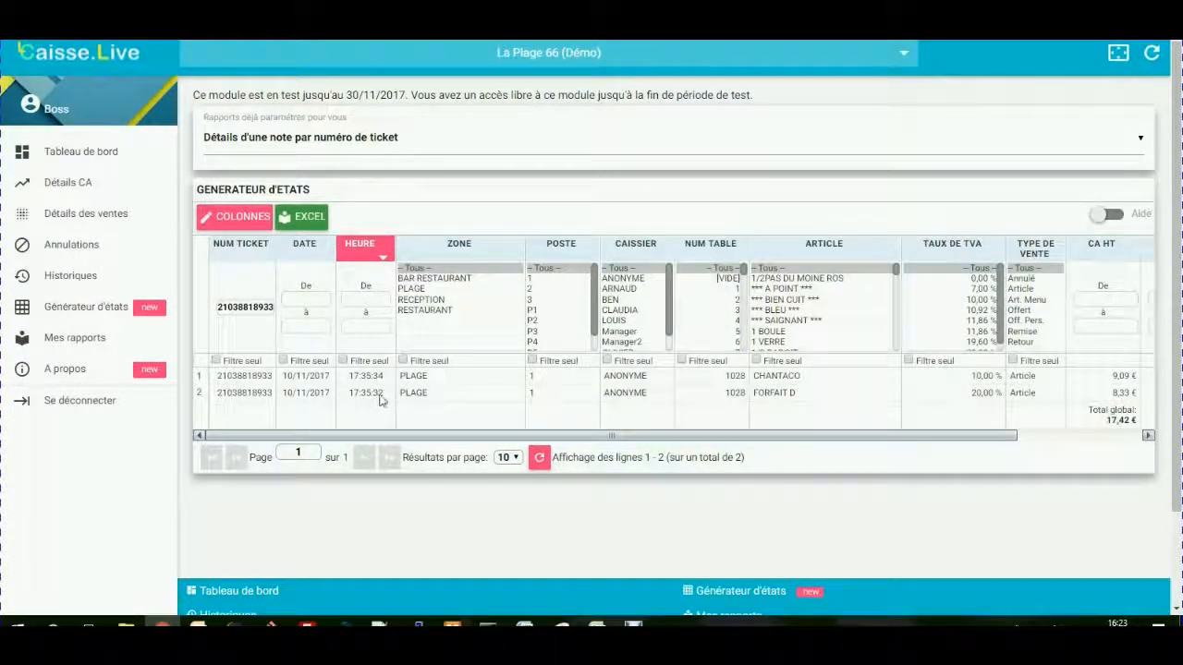
click(383, 261)
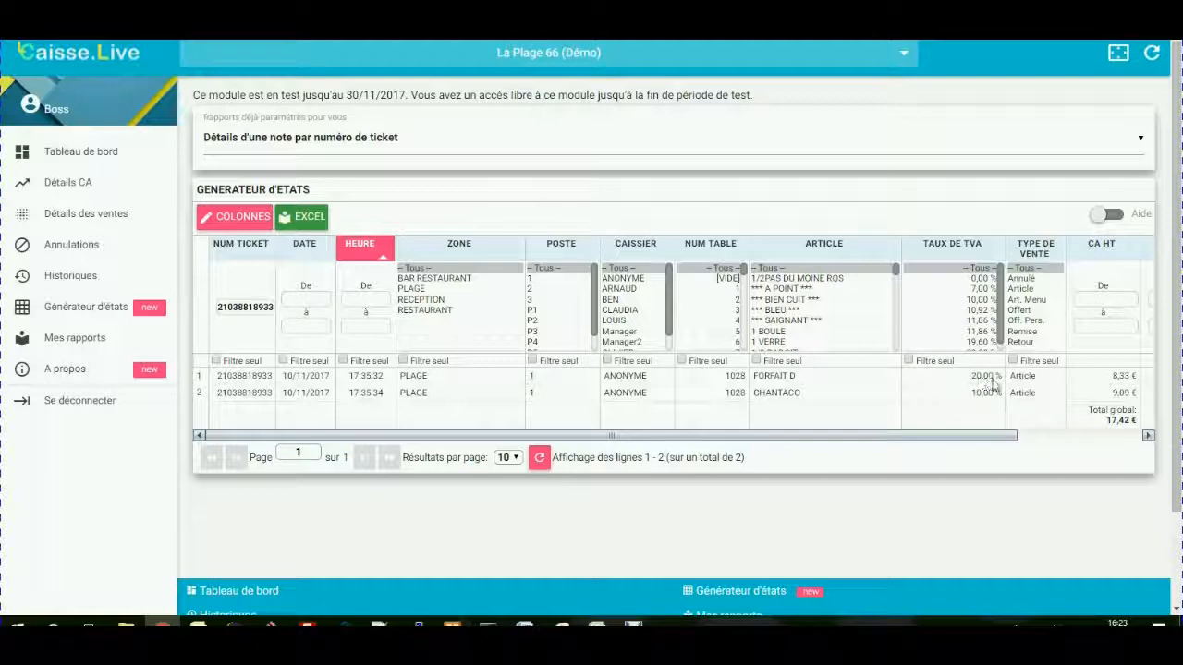
click(952, 244)
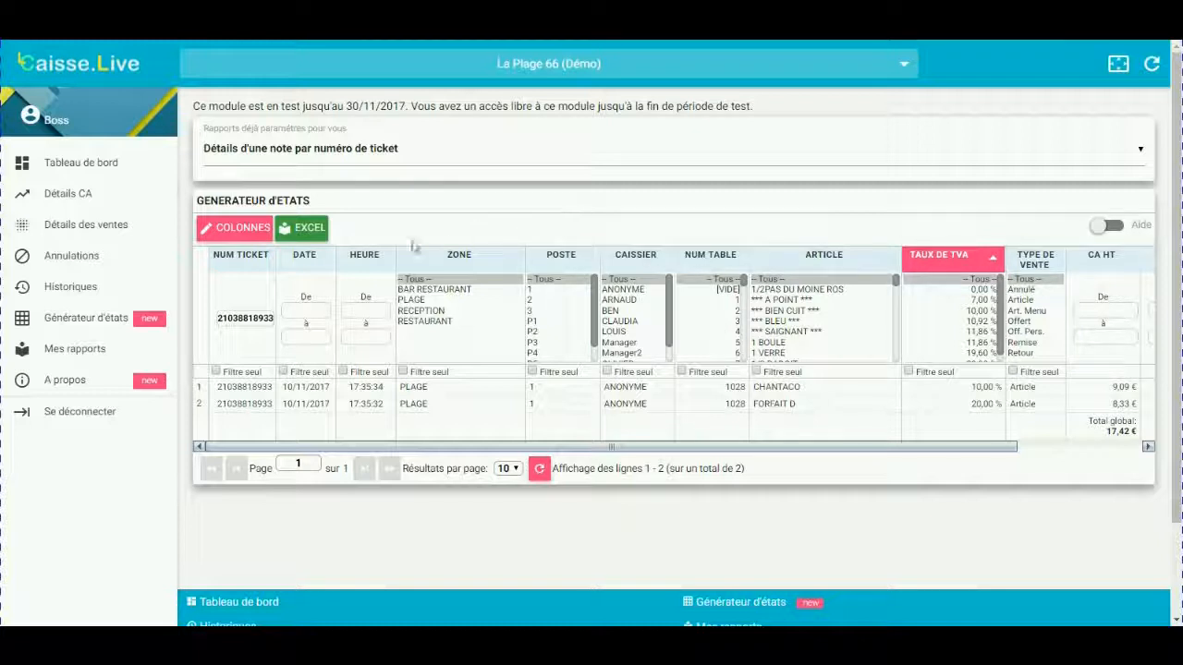
Review the available columns of the report and hide the Zone column.
click(221, 235)
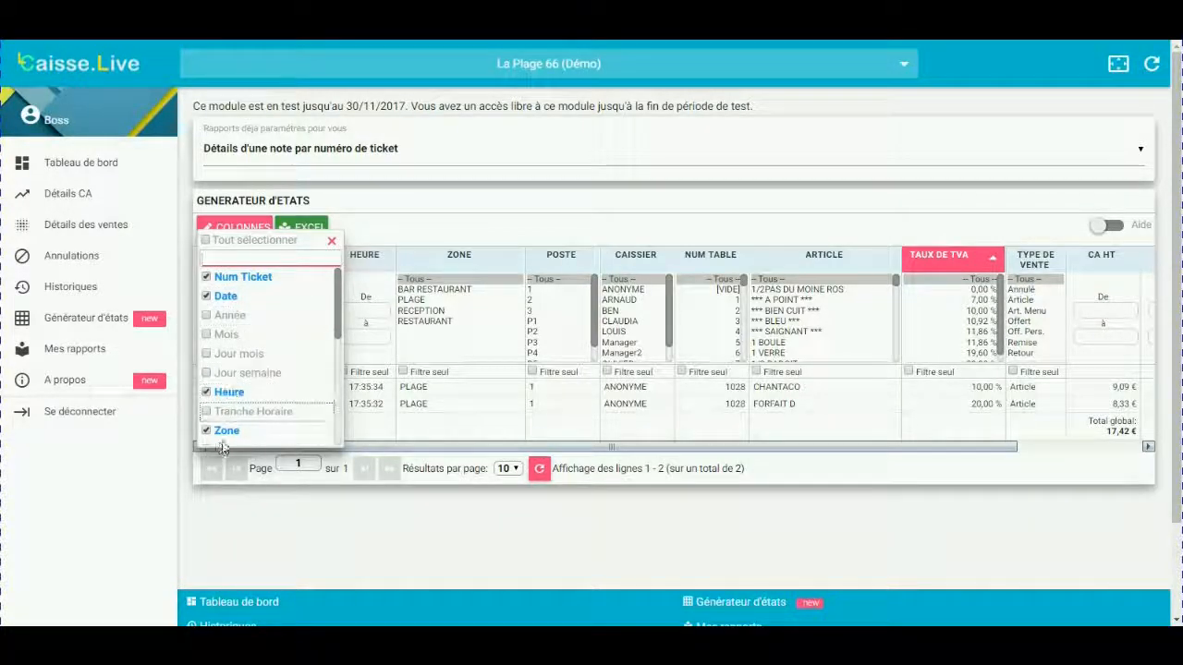
scroll(268, 359, down, 2)
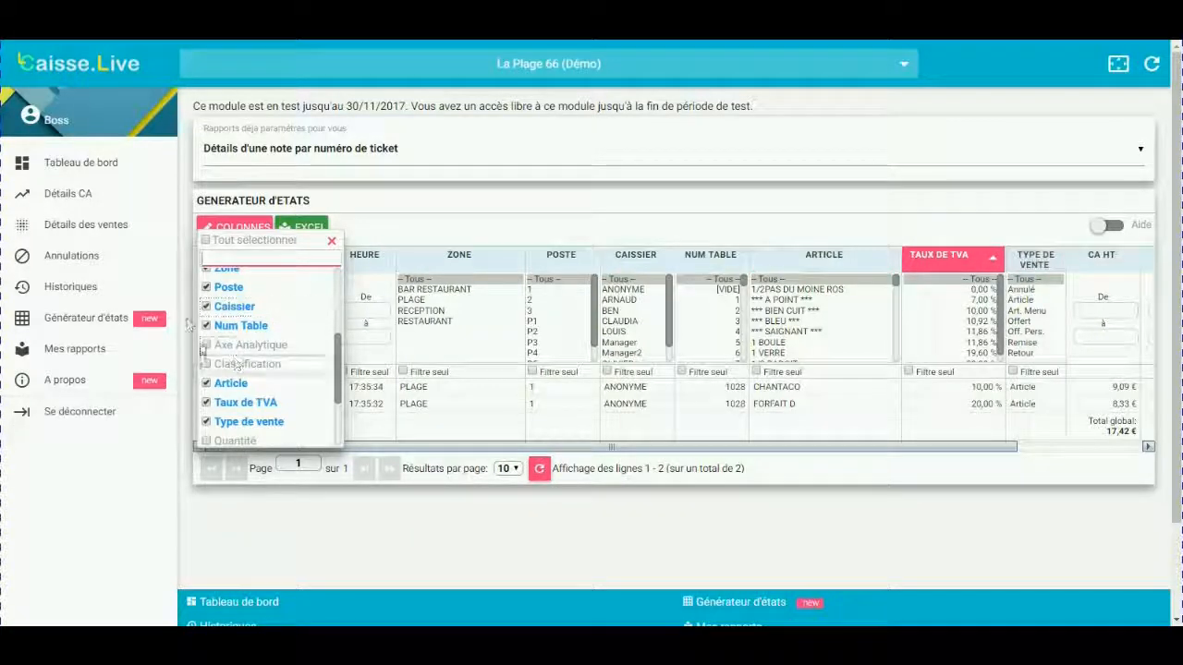
drag(338, 358, 351, 303)
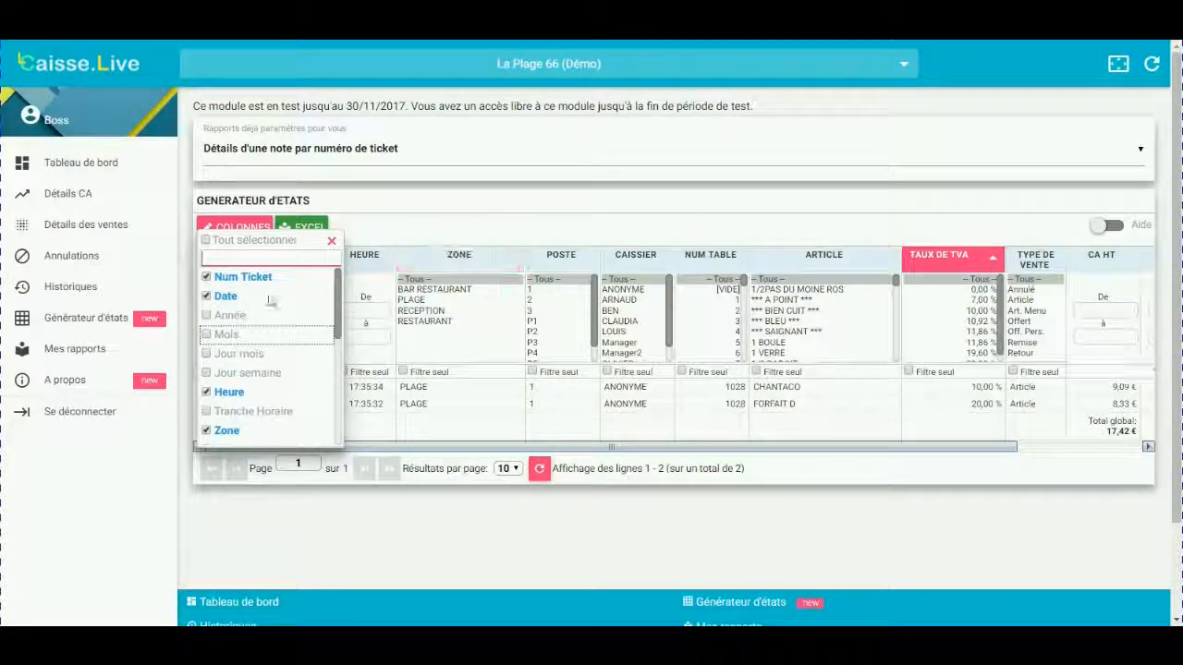
click(207, 431)
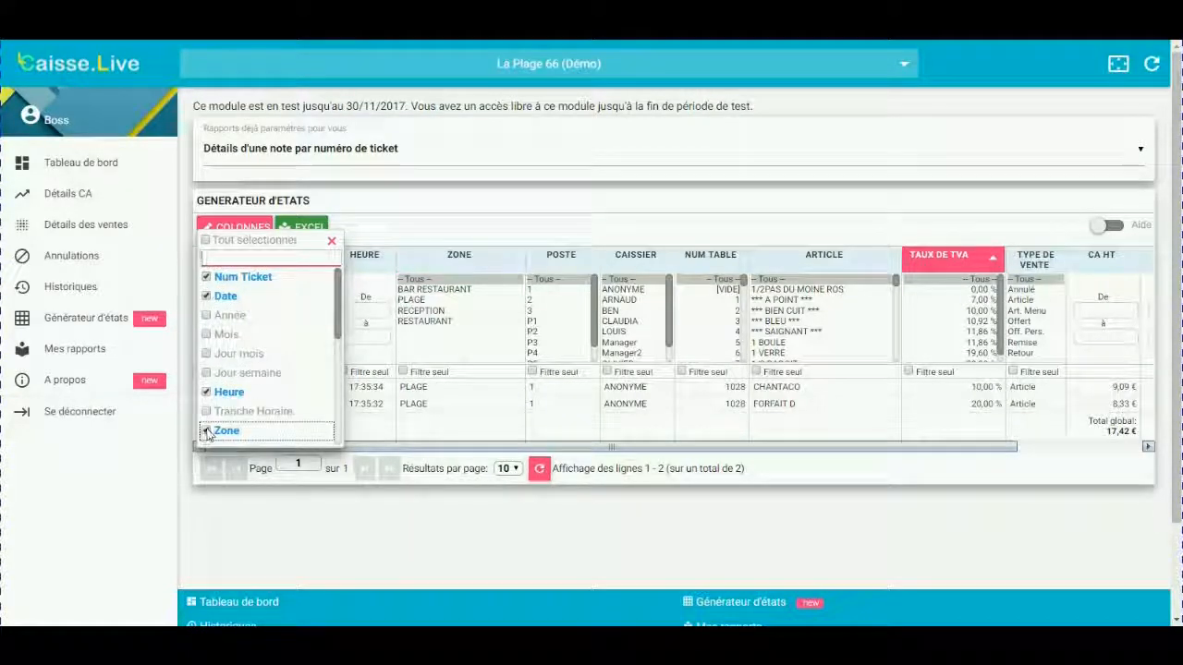
scroll(206, 446, down, 1)
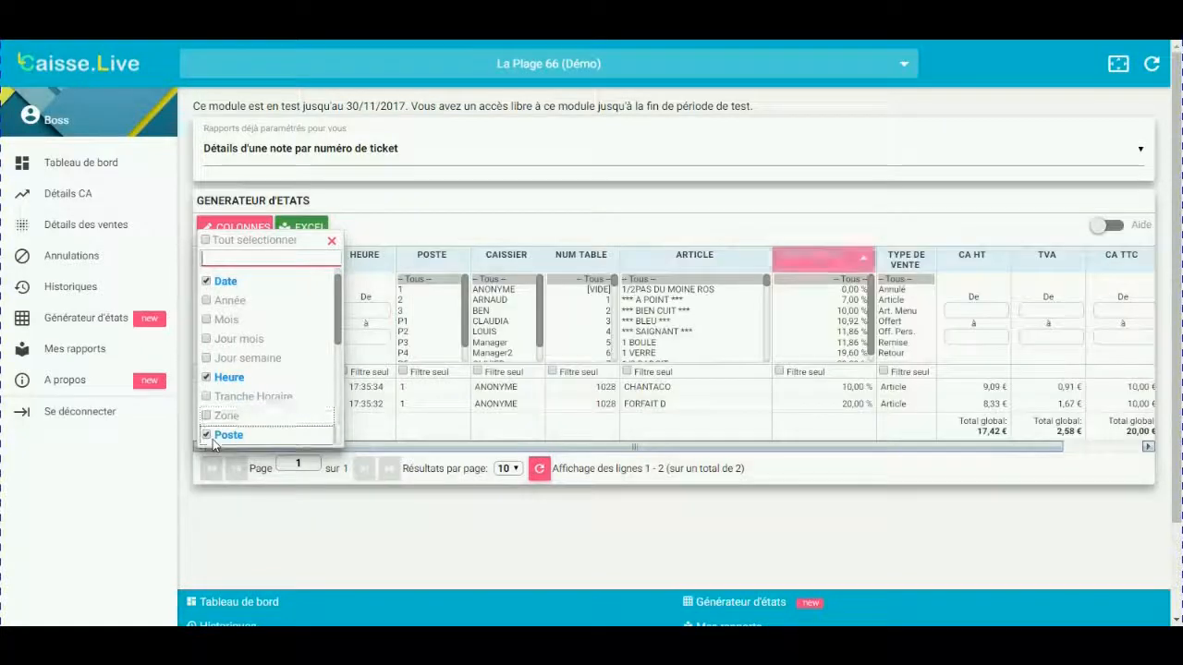
click(330, 241)
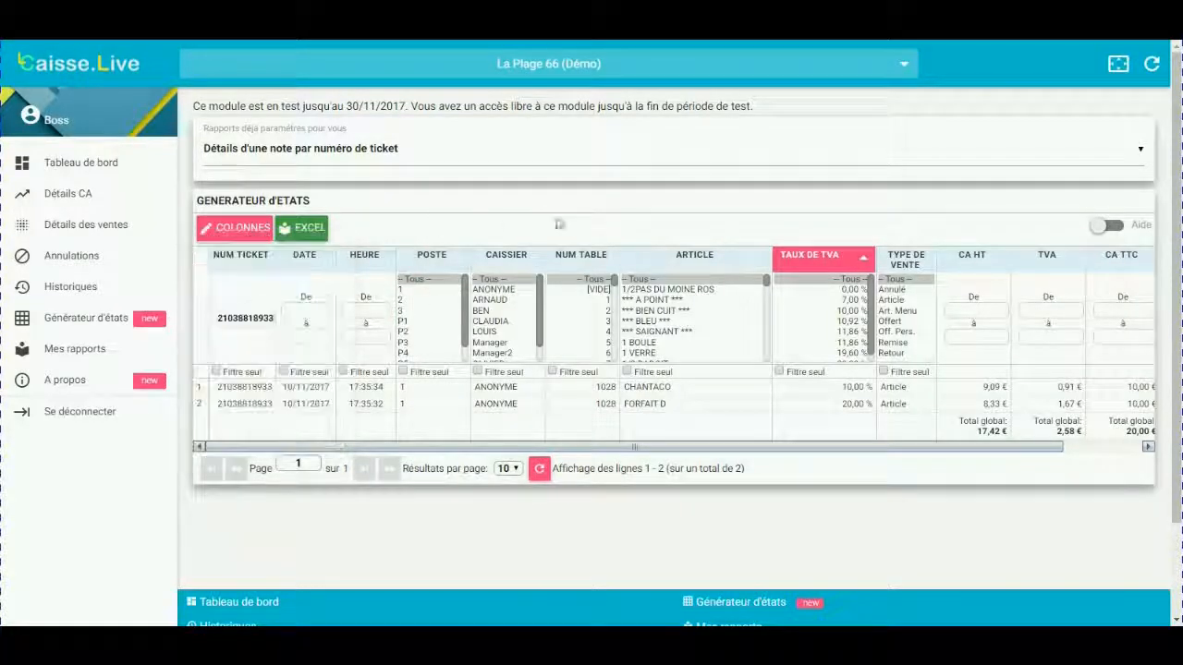
Hide the Poste and Taux de TVA columns from the ticket details report.
click(248, 229)
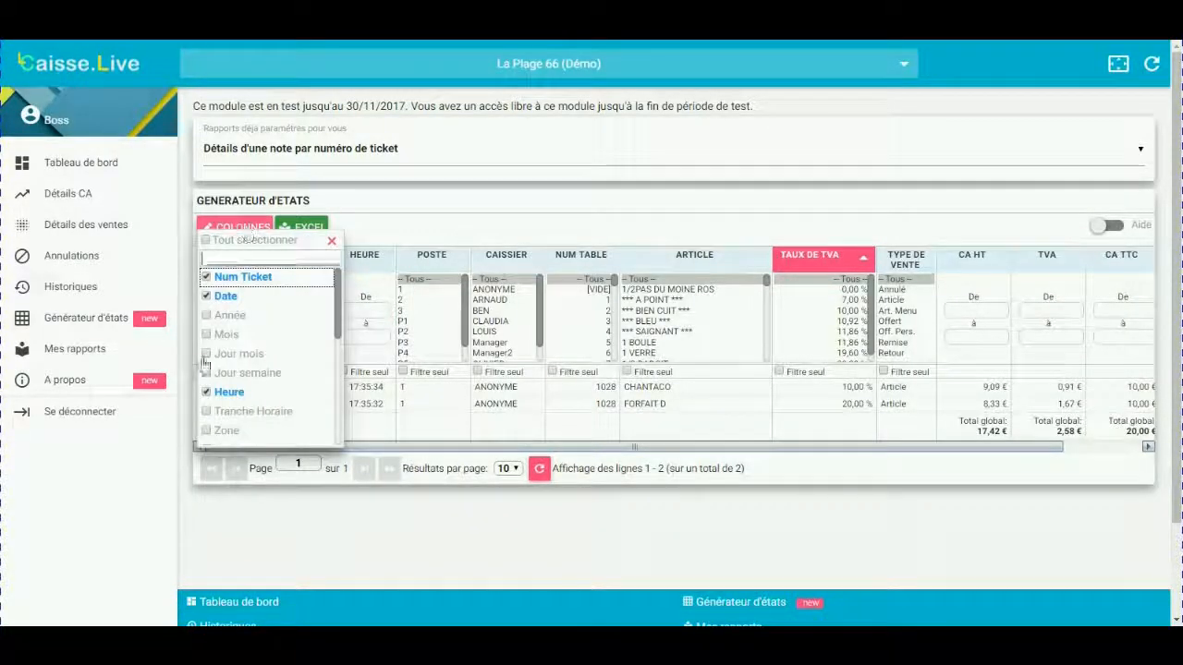
scroll(268, 379, down, 3)
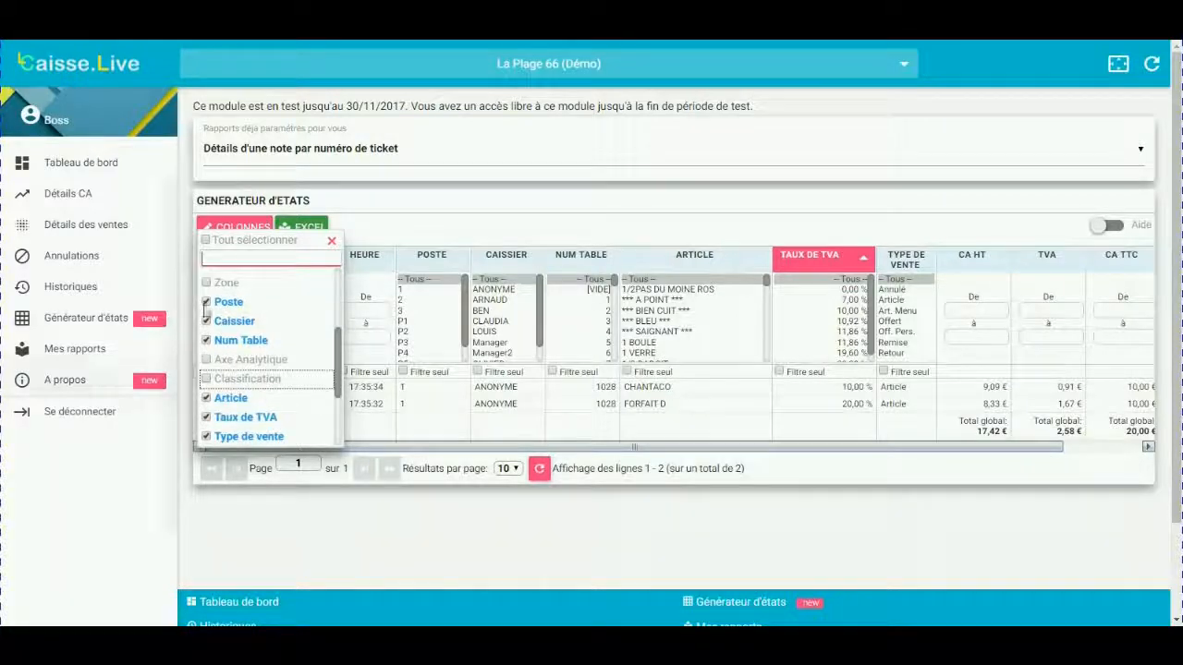
click(229, 301)
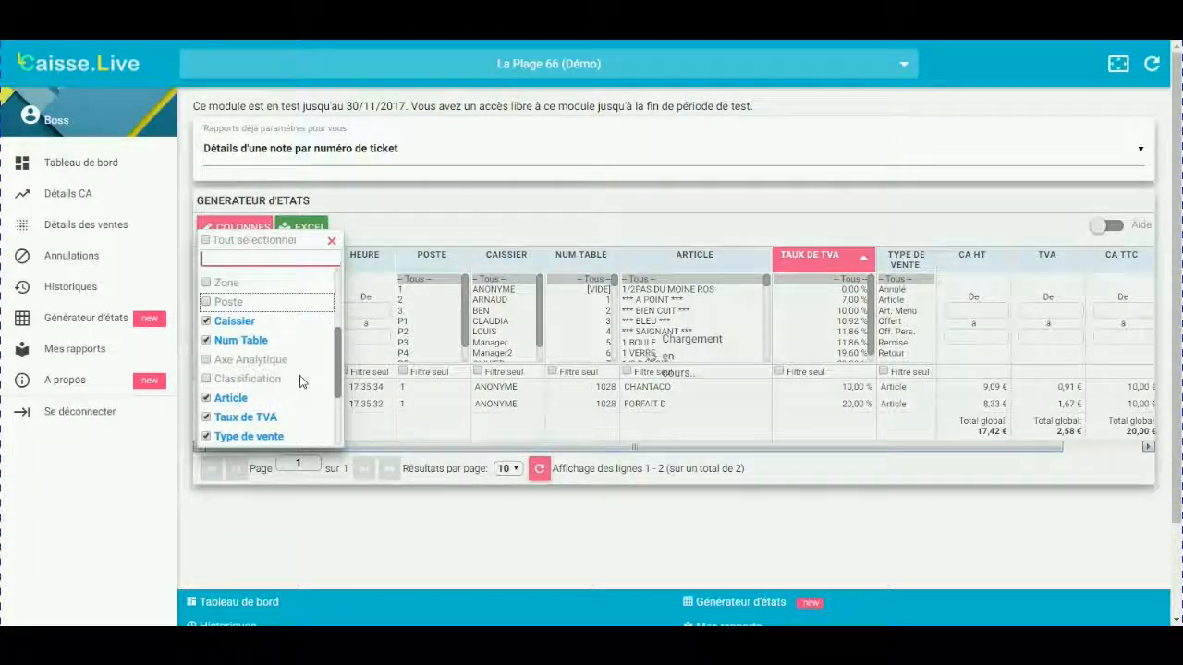
scroll(291, 386, down, 3)
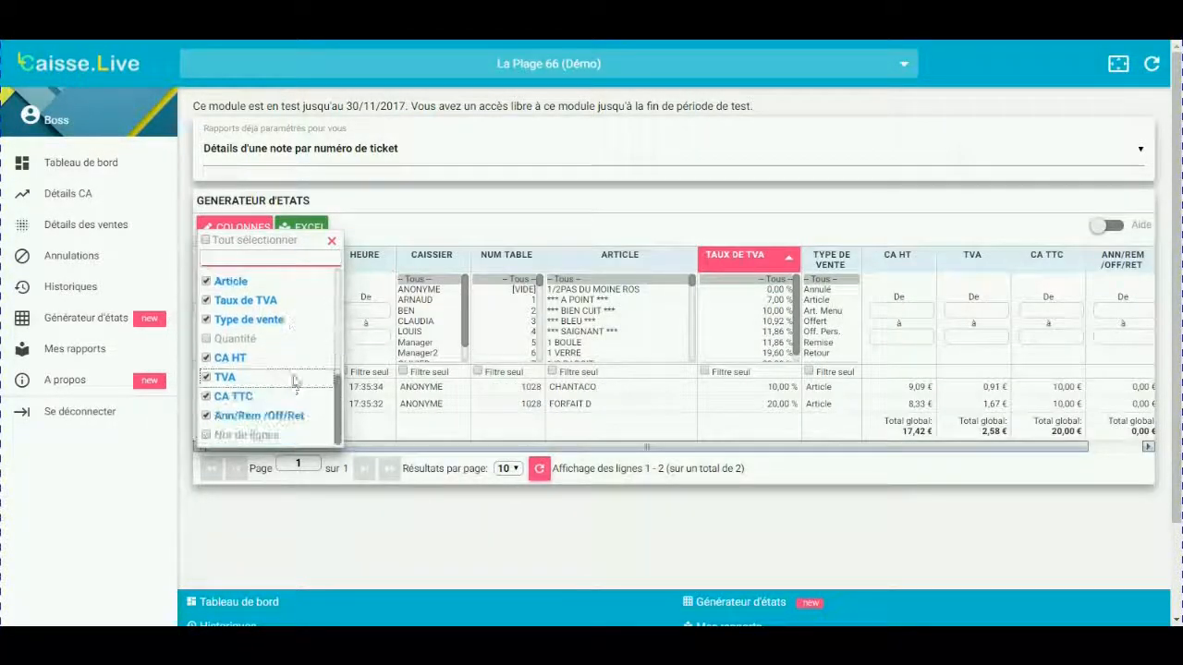
click(206, 302)
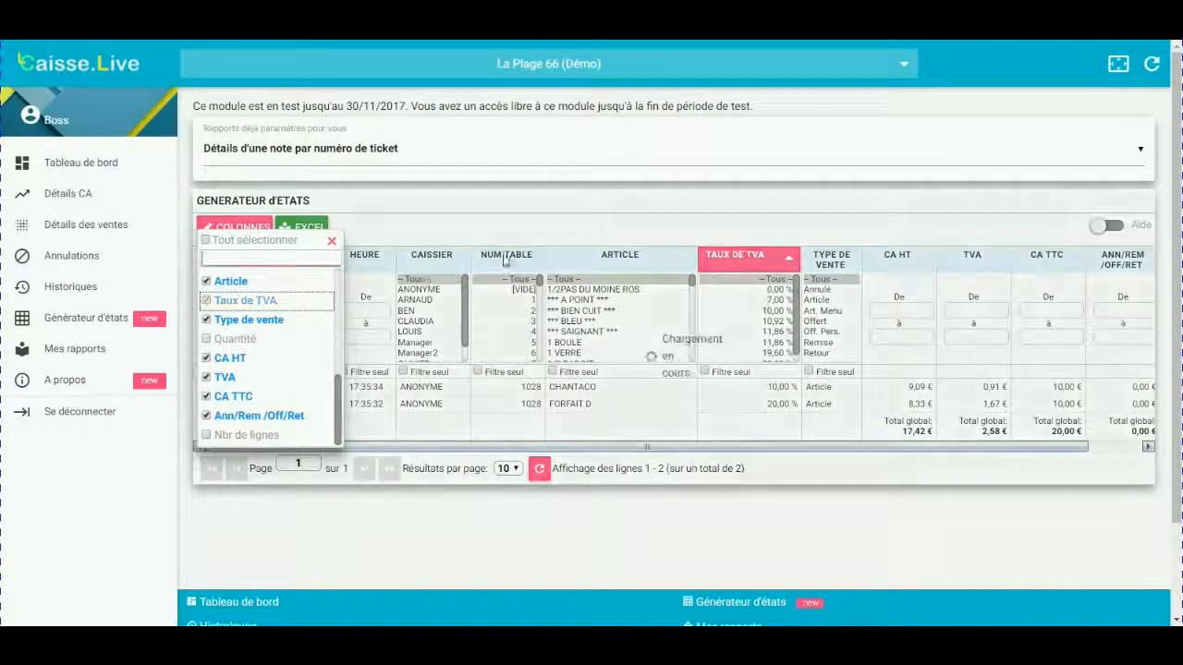
click(331, 243)
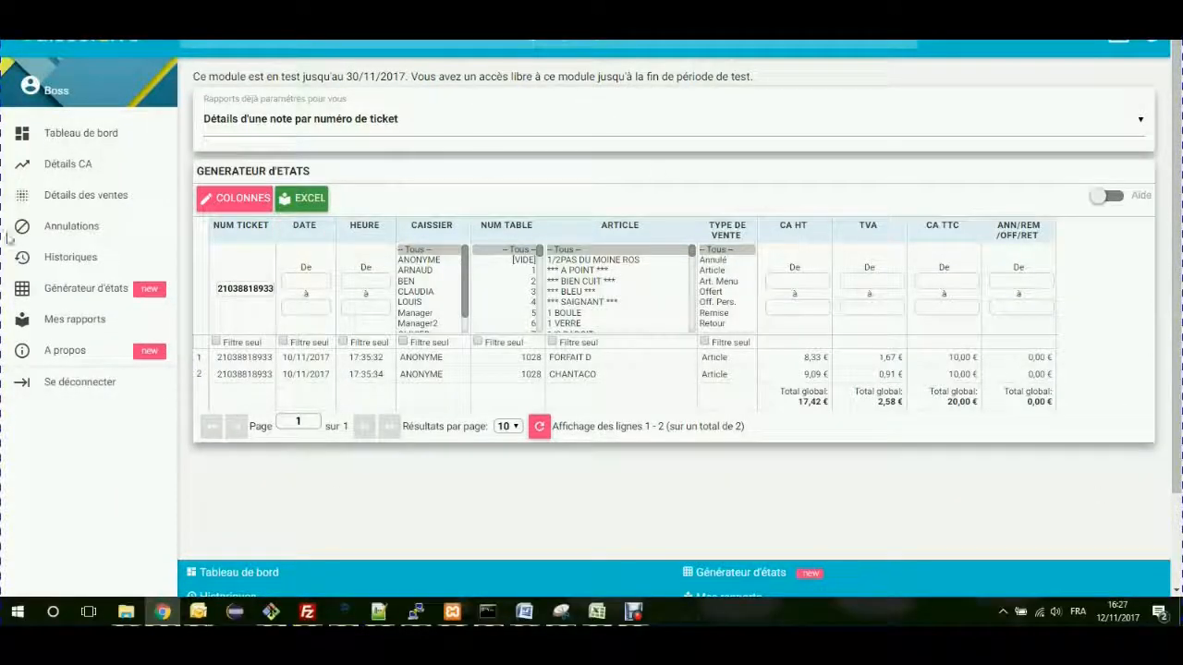
Add the Année and Mois columns to the ticket details report.
click(236, 197)
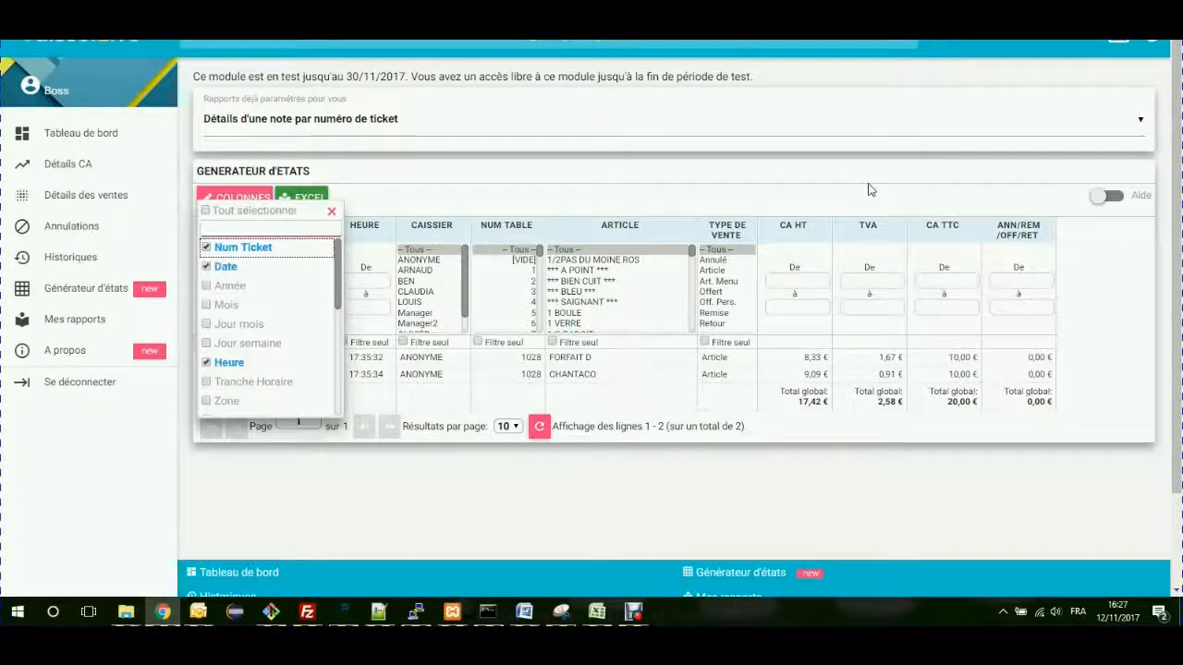
click(206, 287)
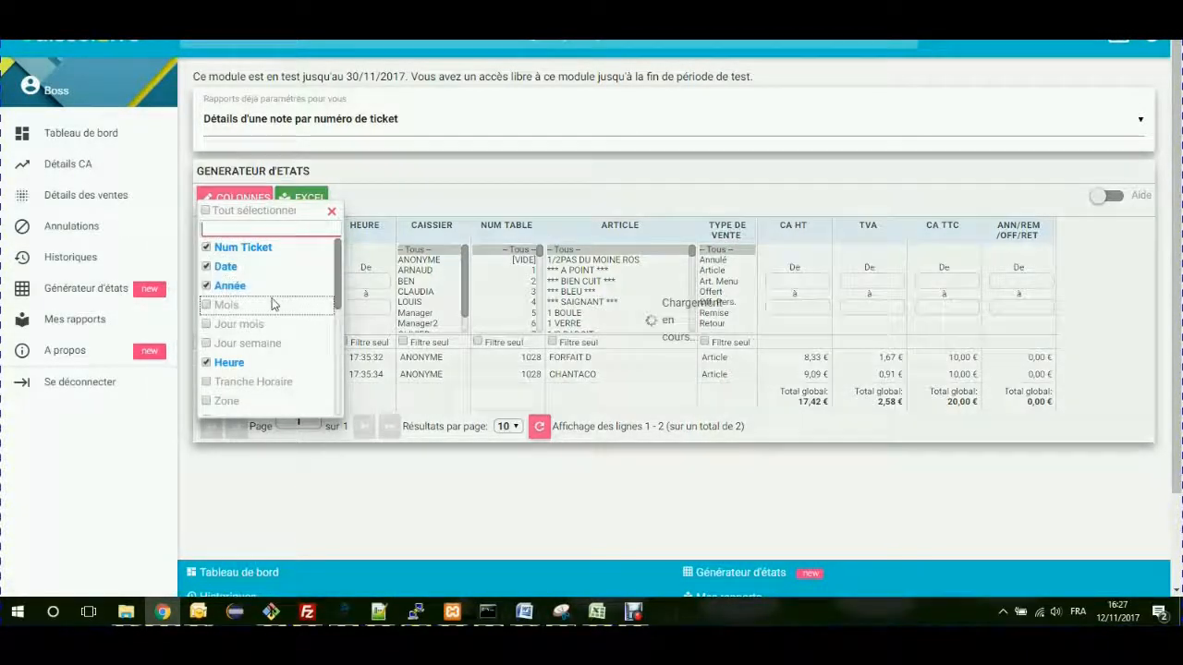
click(207, 305)
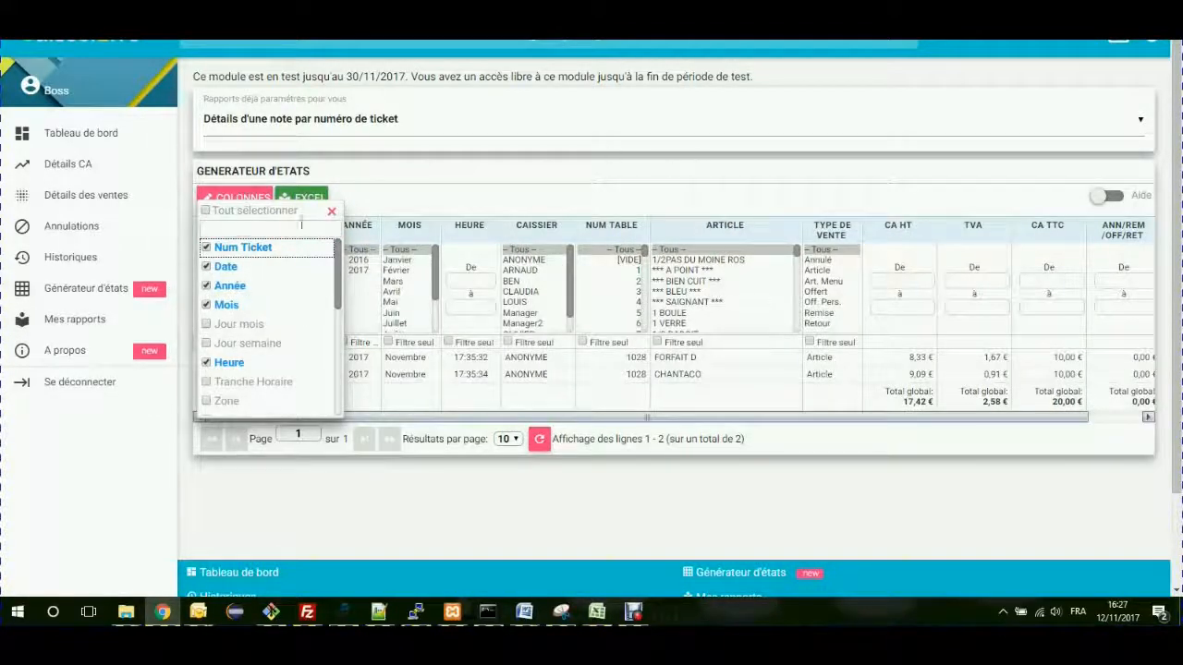
click(433, 198)
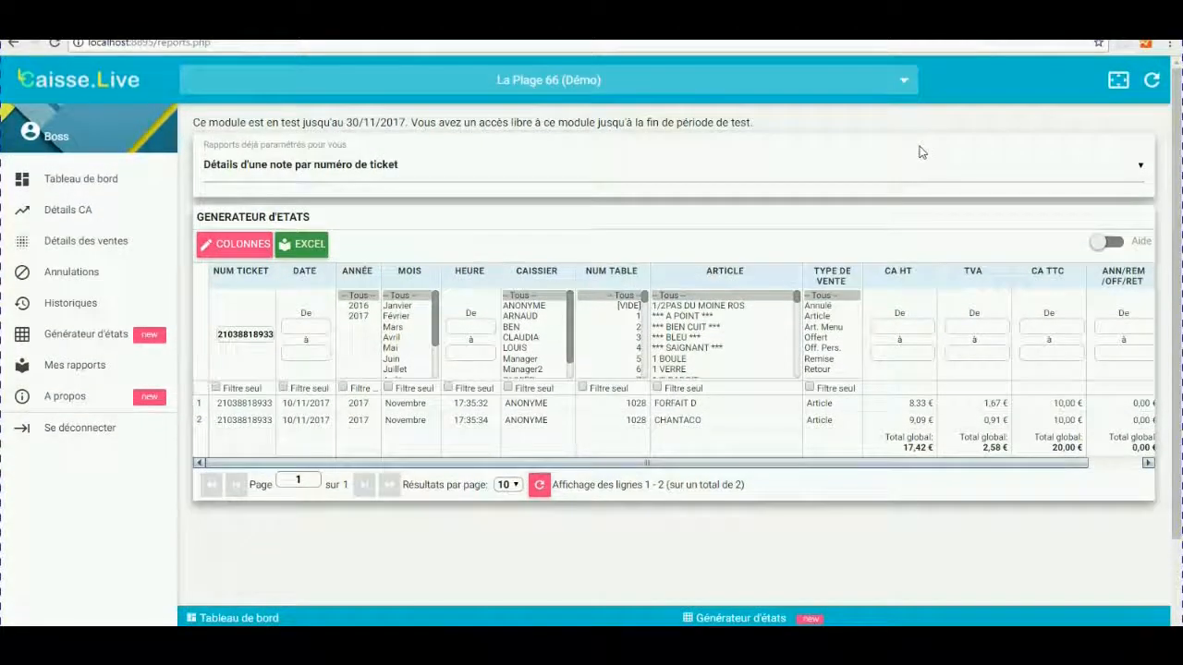
Turn on the help tooltips and clear the NUM TICKET filter to list all tickets.
click(1115, 244)
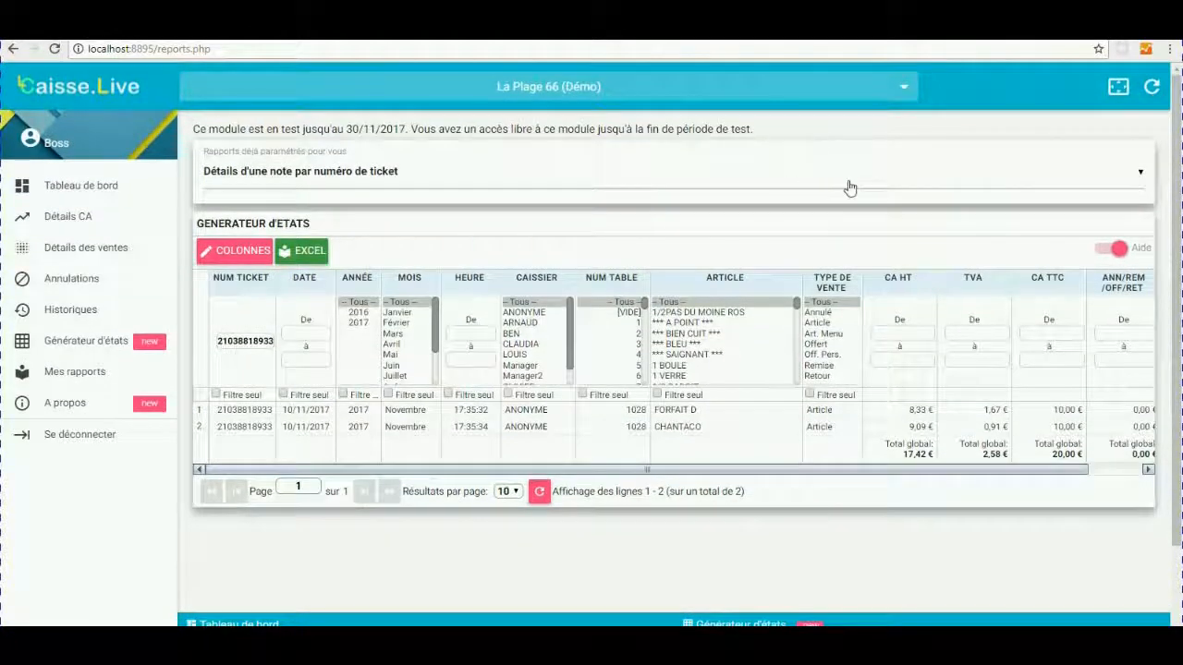
mouse_move(834, 291)
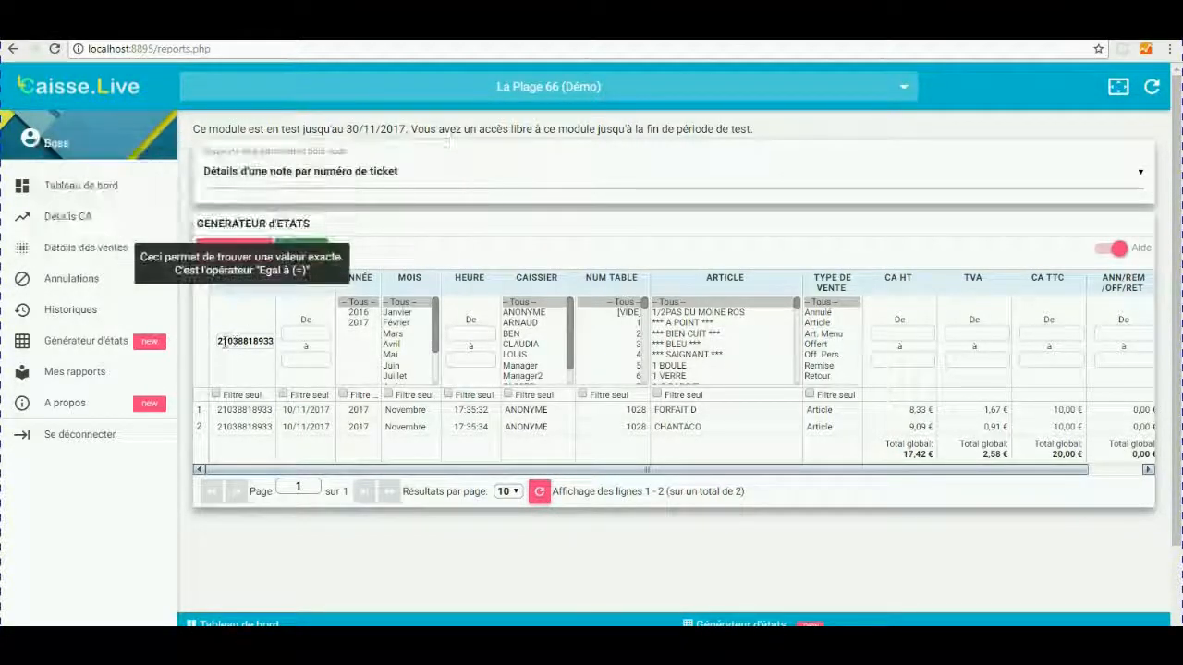
drag(219, 345, 278, 344)
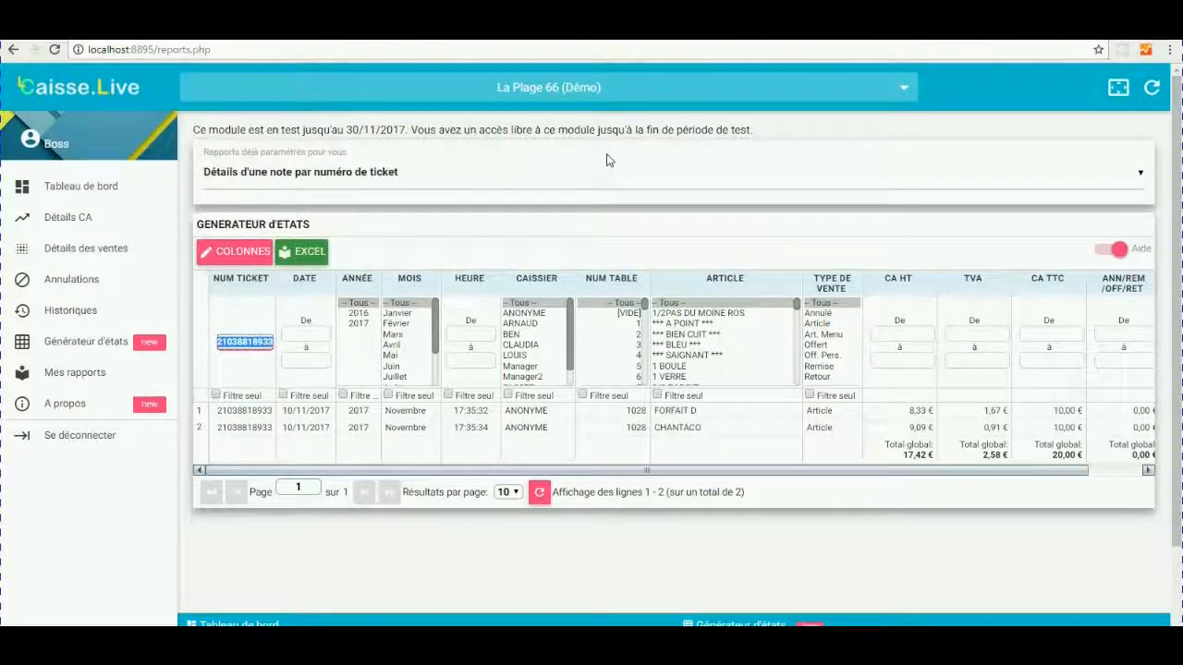
key(BackSpace)
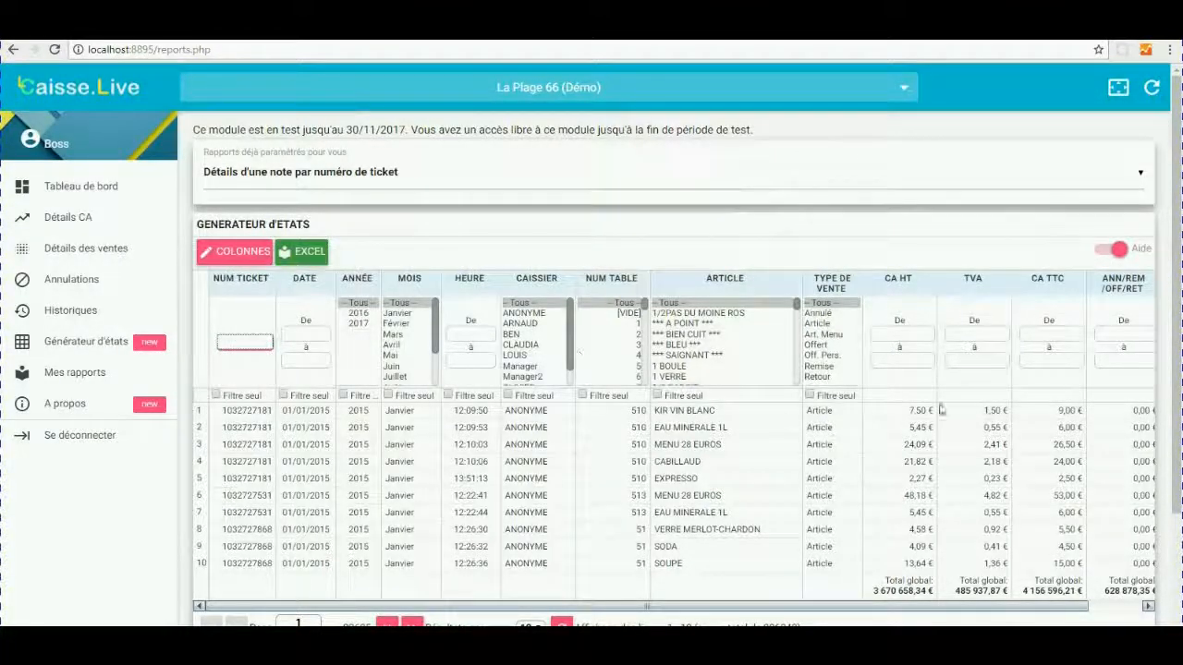
Set the number of results per page to 20.
scroll(790, 238, down, 3)
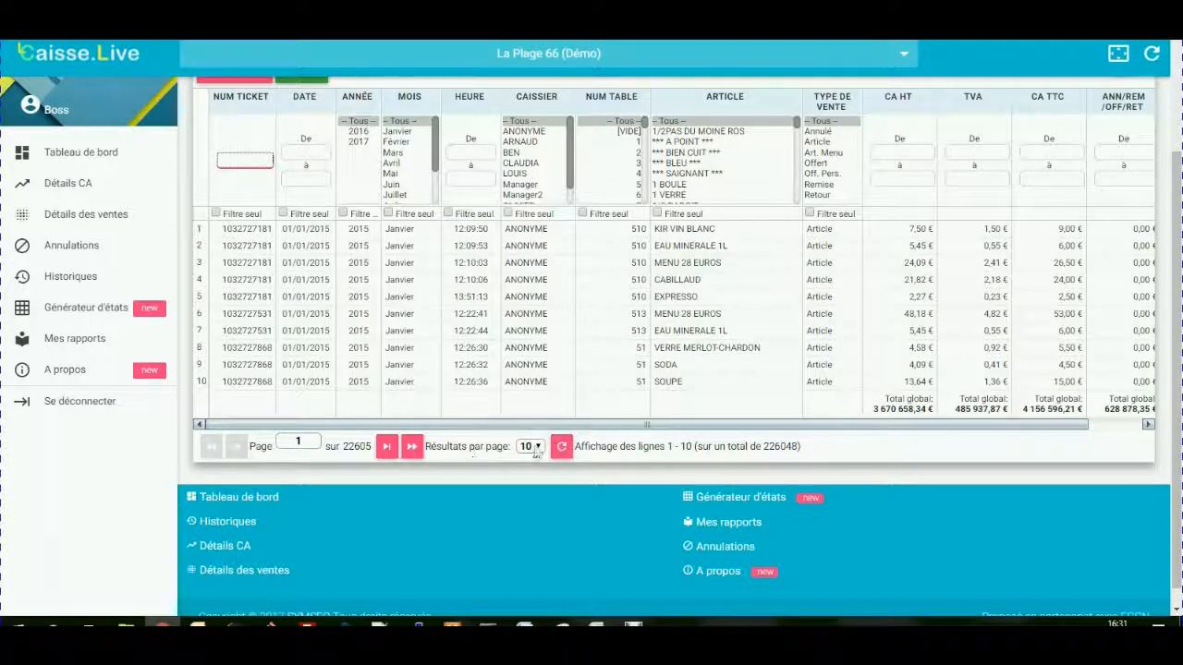
click(531, 447)
click(529, 486)
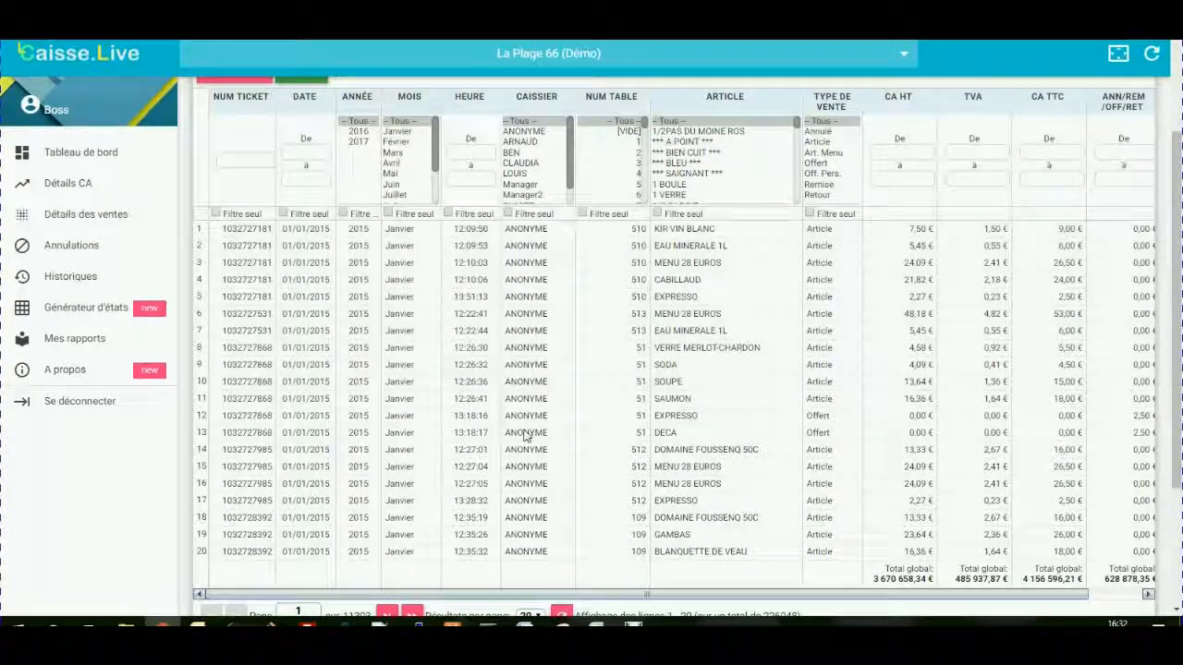
Go to page 2 of the ticket details results and look over its rows.
scroll(546, 430, down, 2)
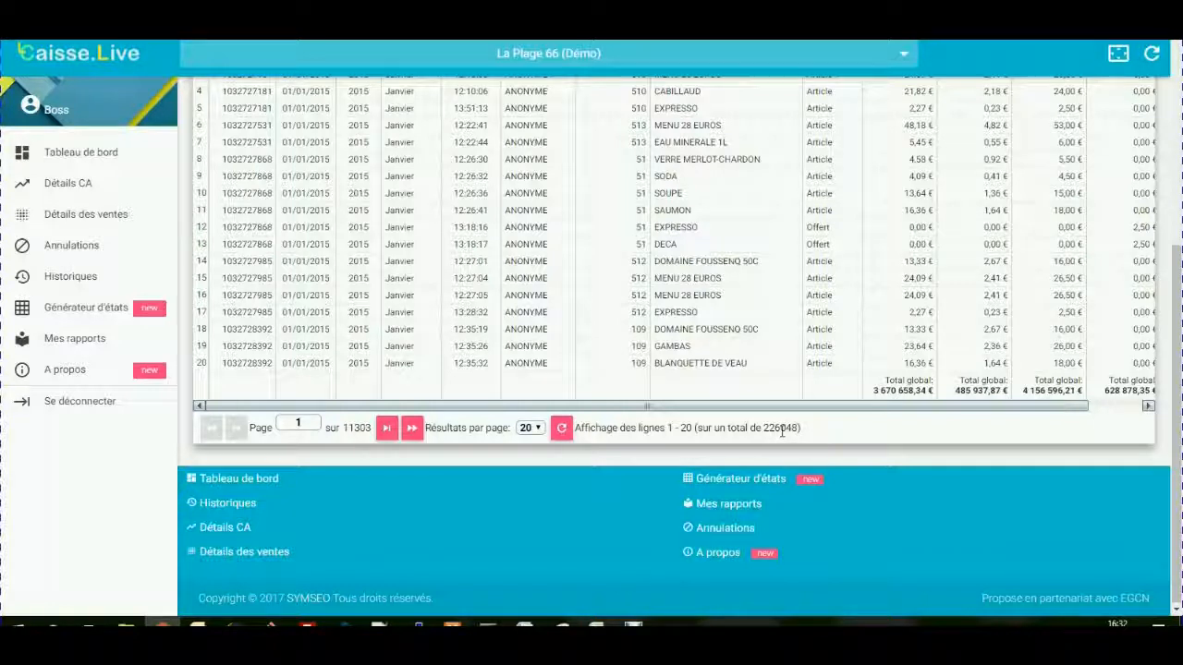
click(387, 436)
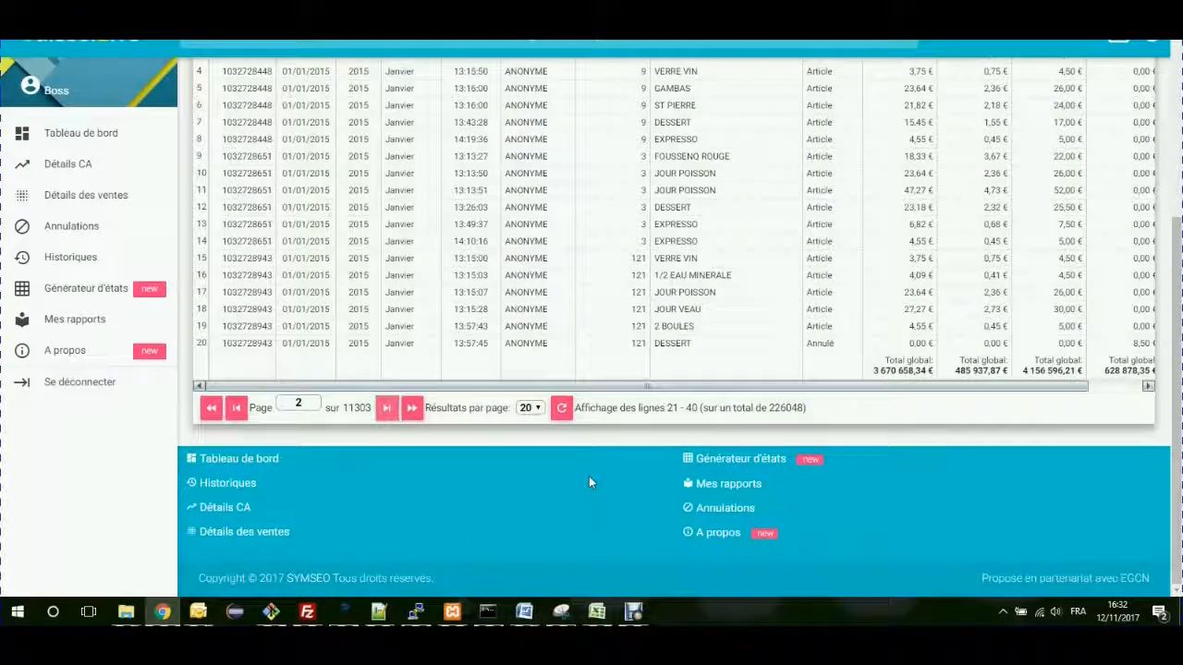
scroll(289, 317, up, 3)
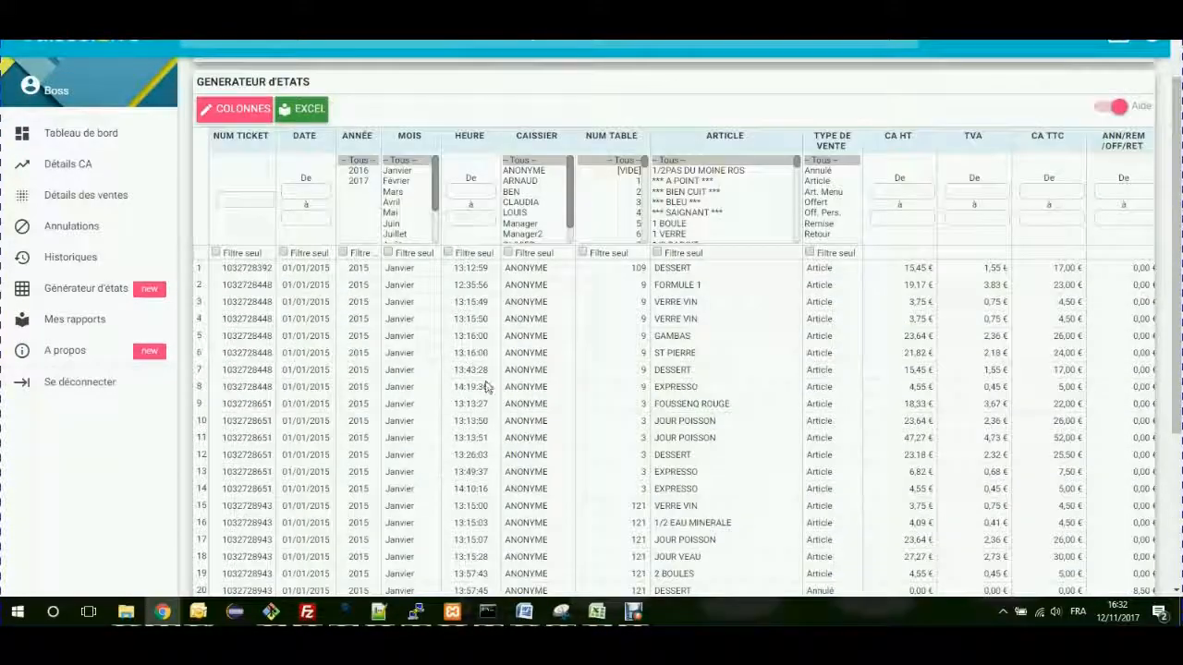
scroll(290, 434, down, 4)
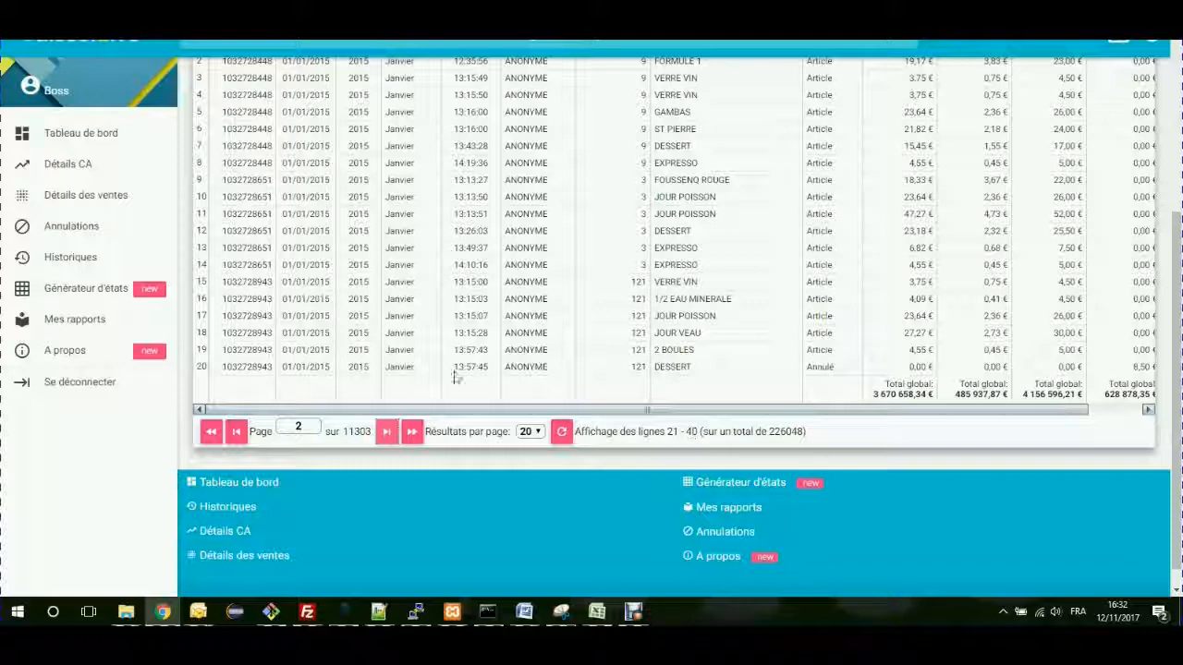
Jump directly to page 10 of the ticket details results and refresh the table data.
double_click(305, 427)
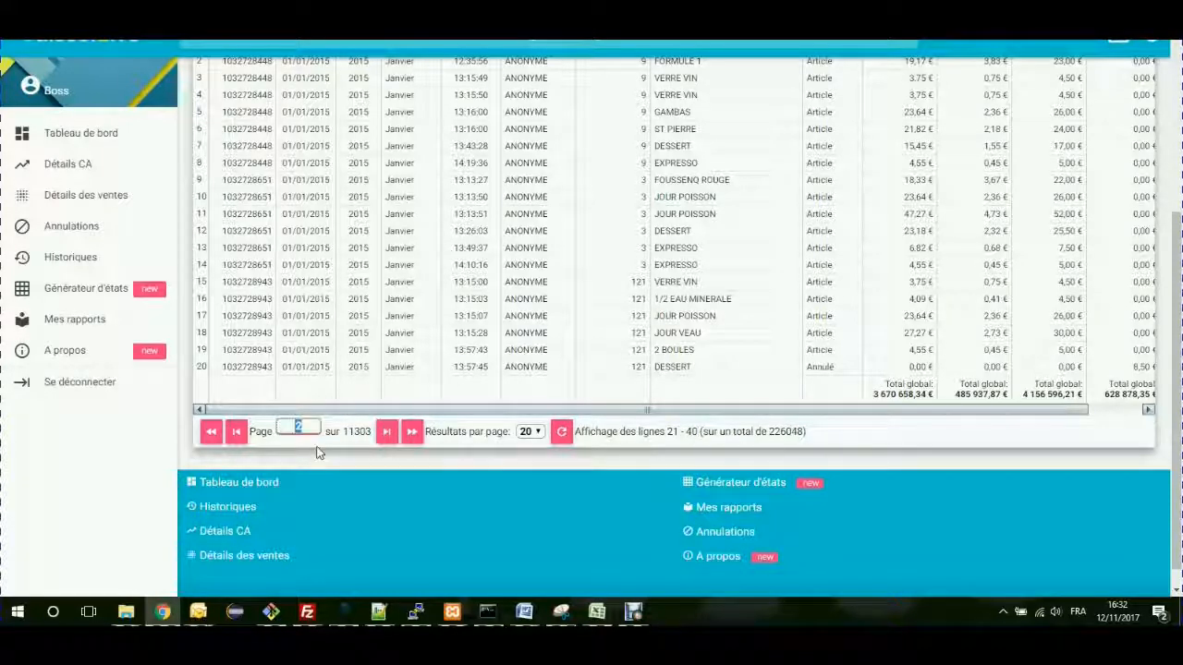
text(10)
key(Return)
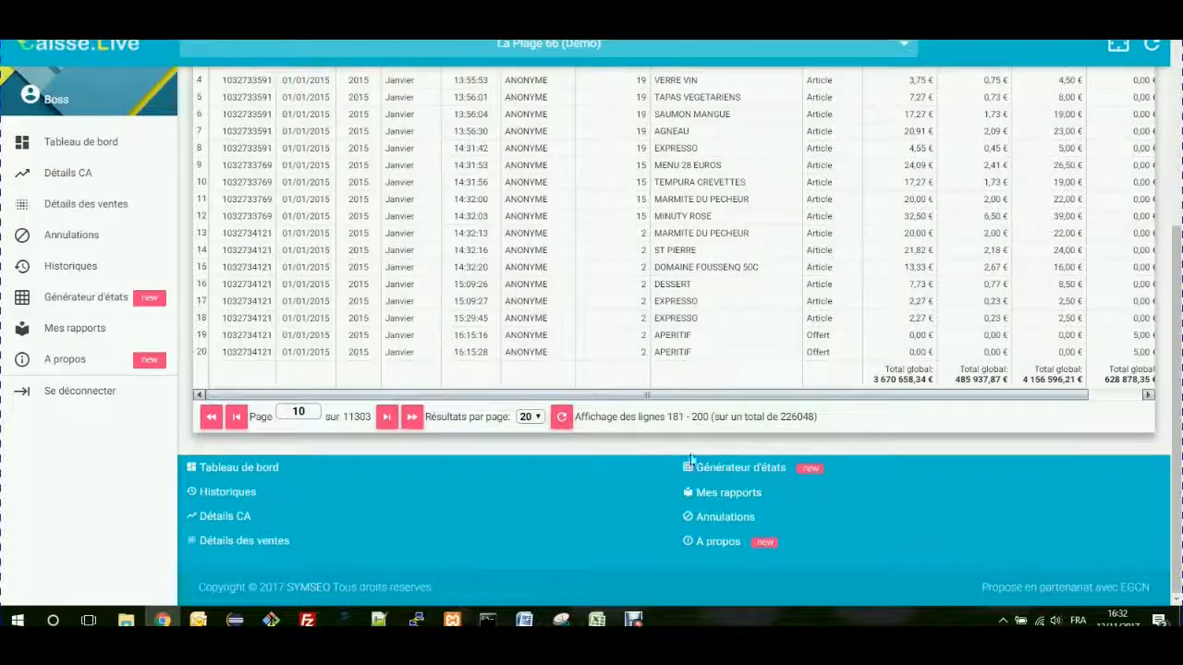
scroll(805, 319, up, 2)
scroll(758, 452, down, 1)
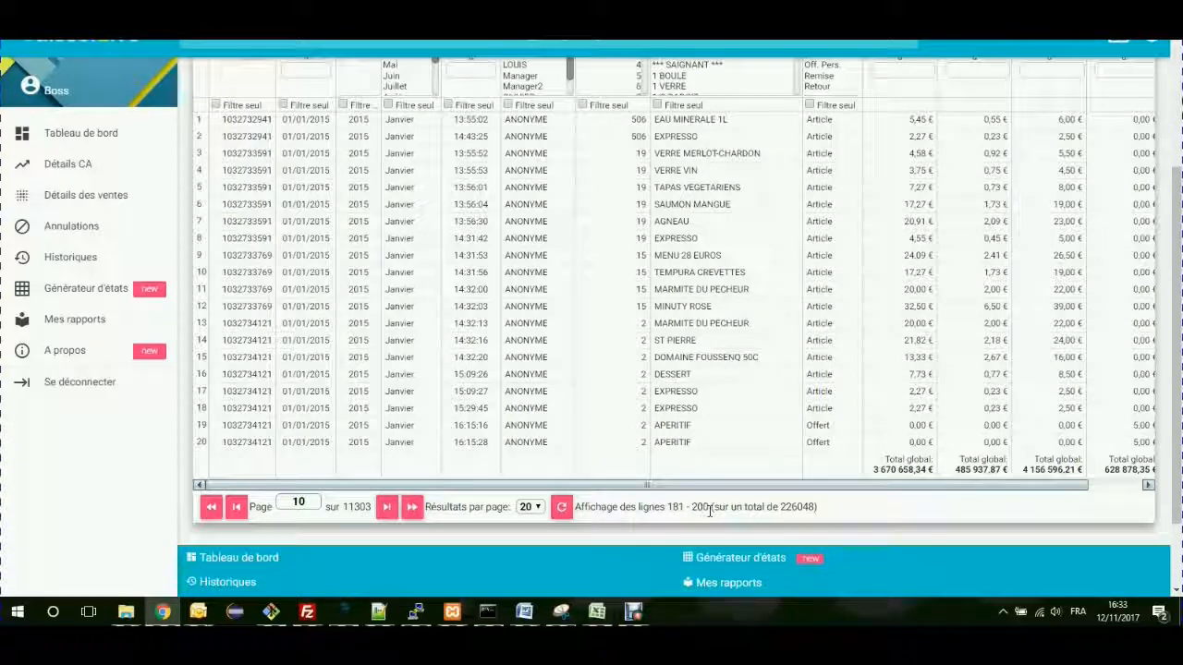
click(562, 507)
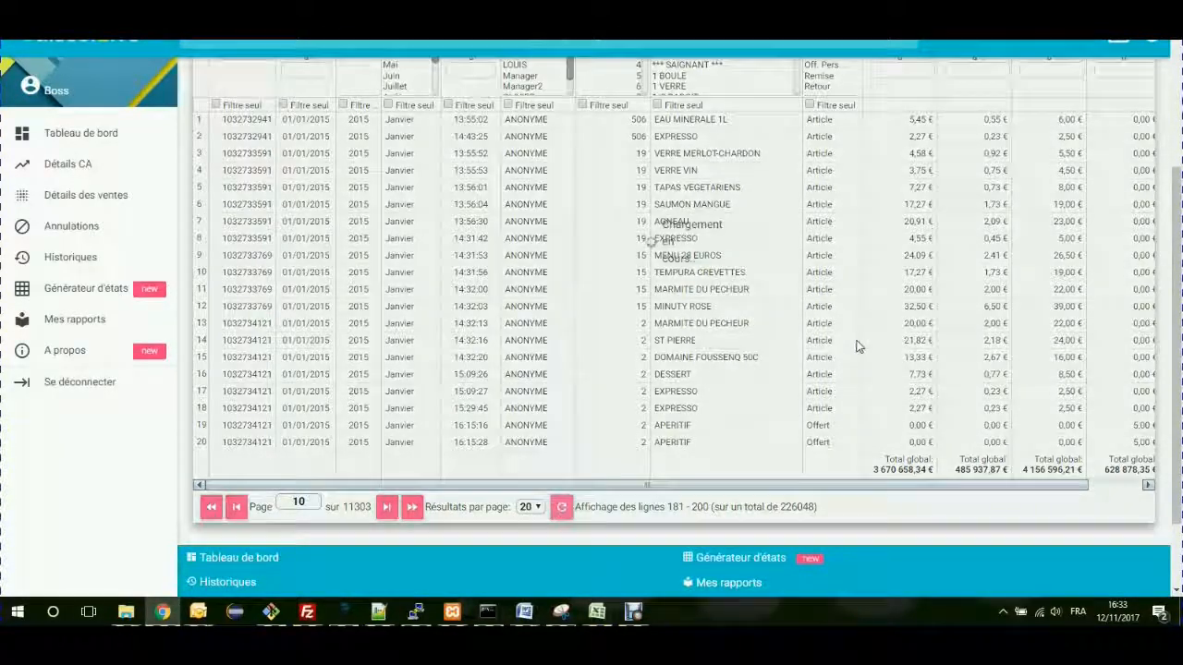
scroll(857, 347, down, 1)
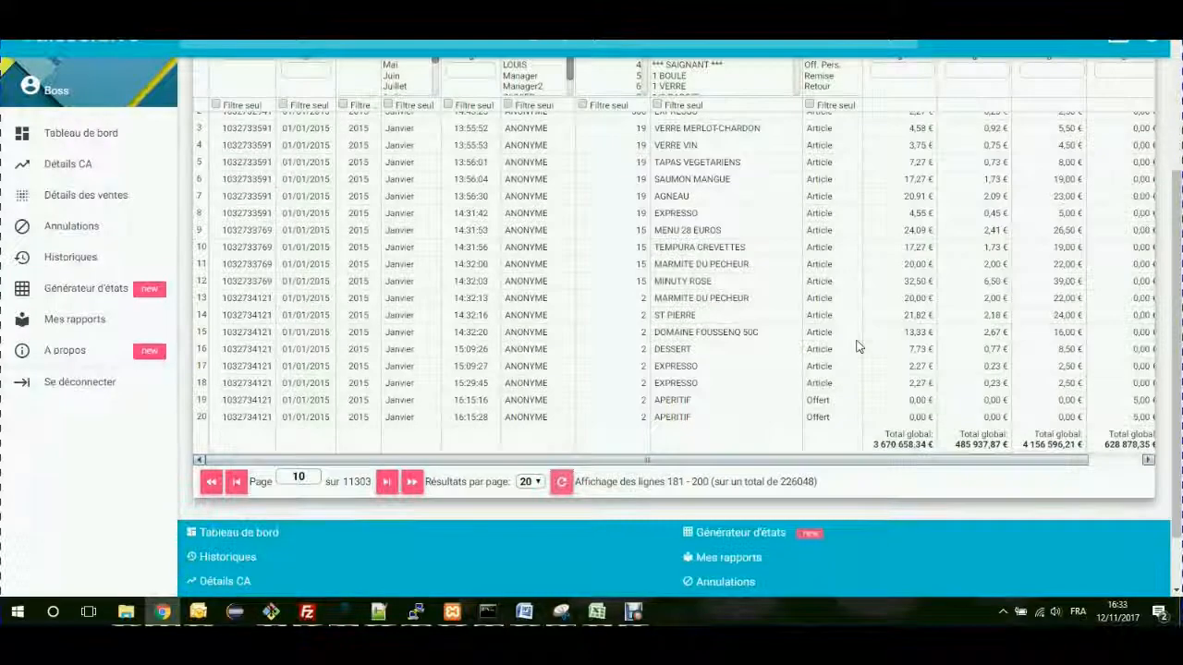
Go to the last page of the ticket details results and return to the first page.
click(412, 482)
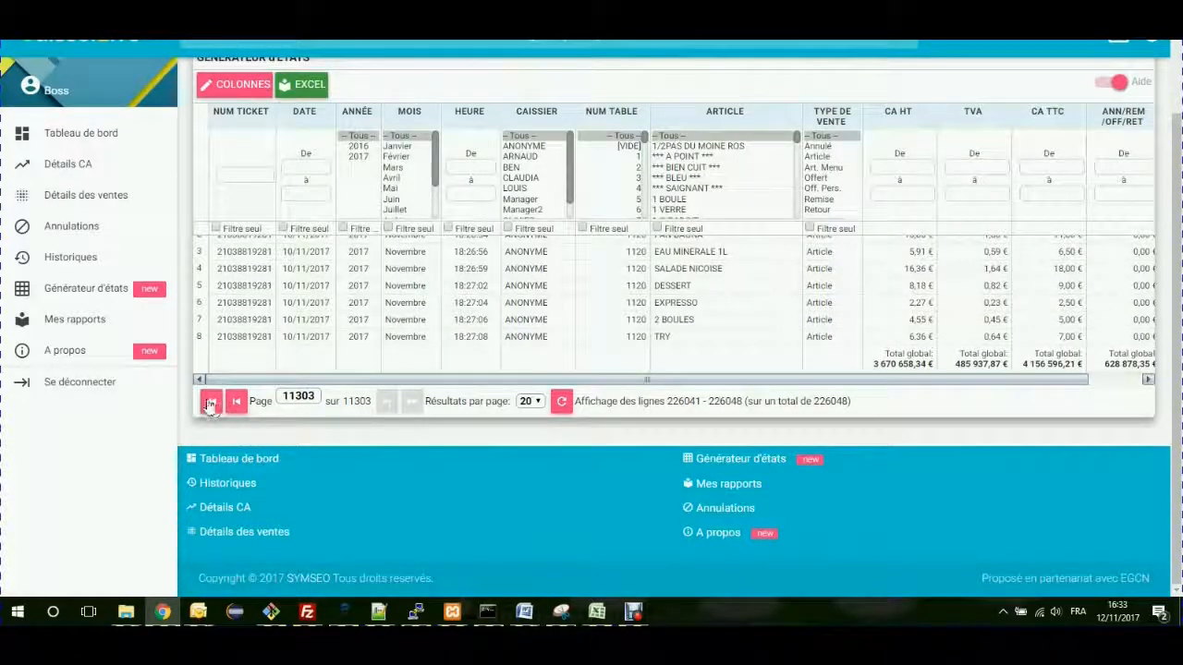
click(210, 404)
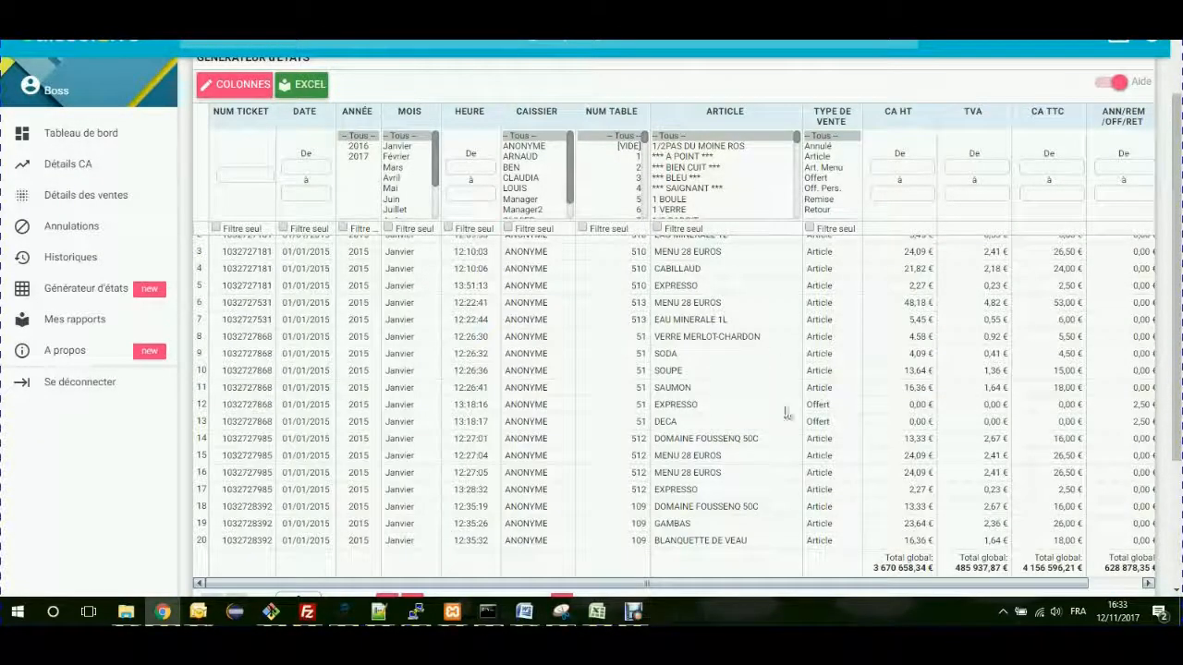
scroll(883, 420, down, 2)
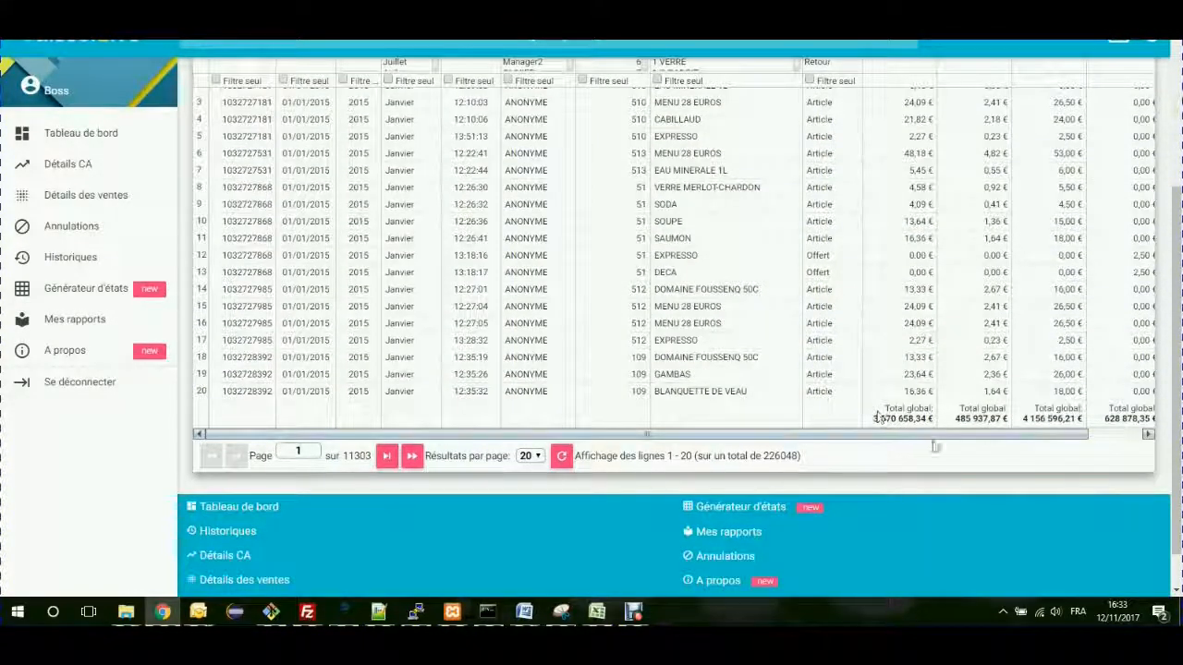
Bring the ANN/REM/OFF/RET column fully into view and turn off the help tooltips.
drag(937, 431, 1094, 445)
scroll(989, 340, up, 3)
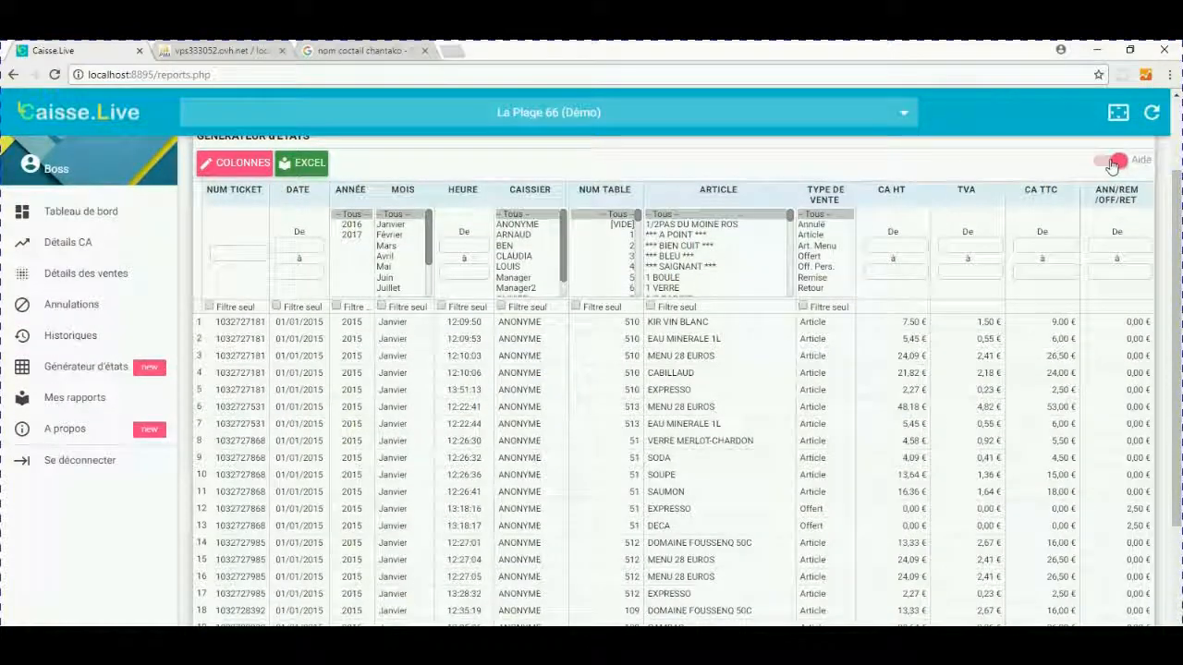
click(1113, 164)
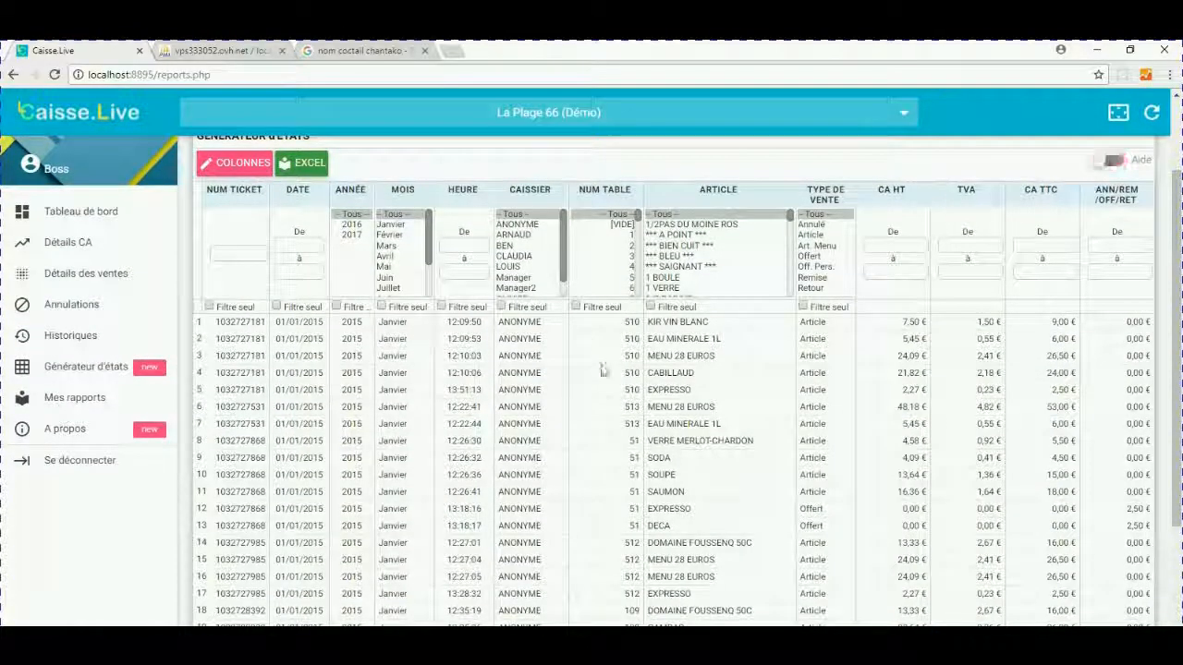
click(889, 199)
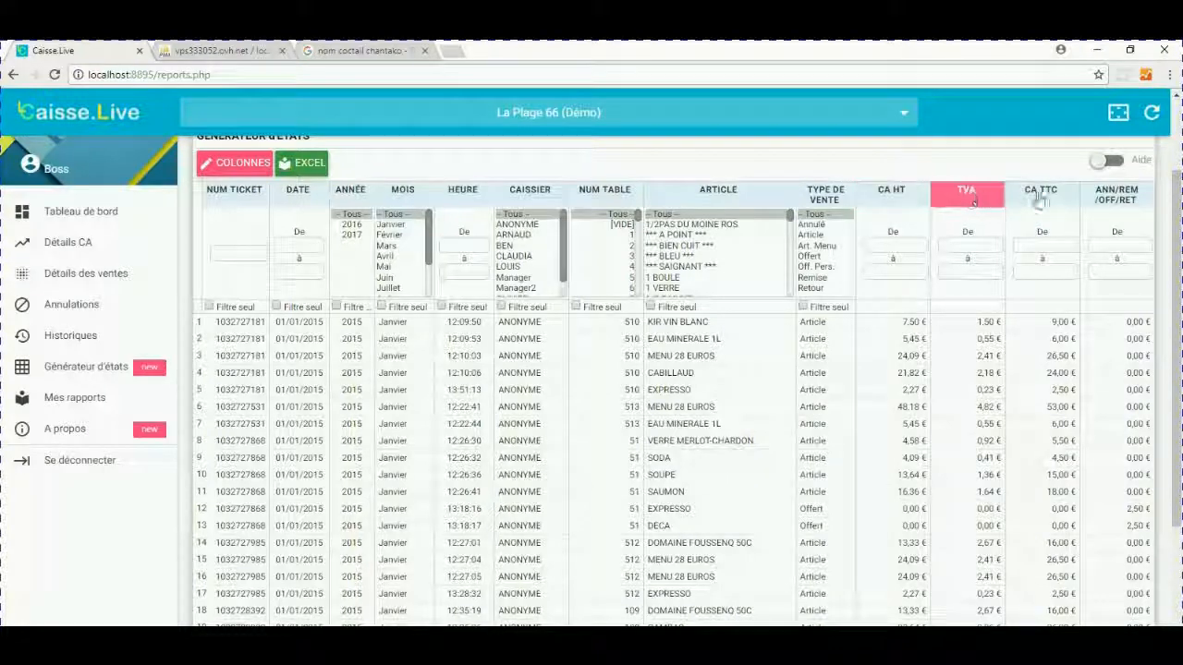
Set the number of results per page to 10 for the ticket details table.
scroll(319, 418, down, 1)
scroll(332, 418, down, 2)
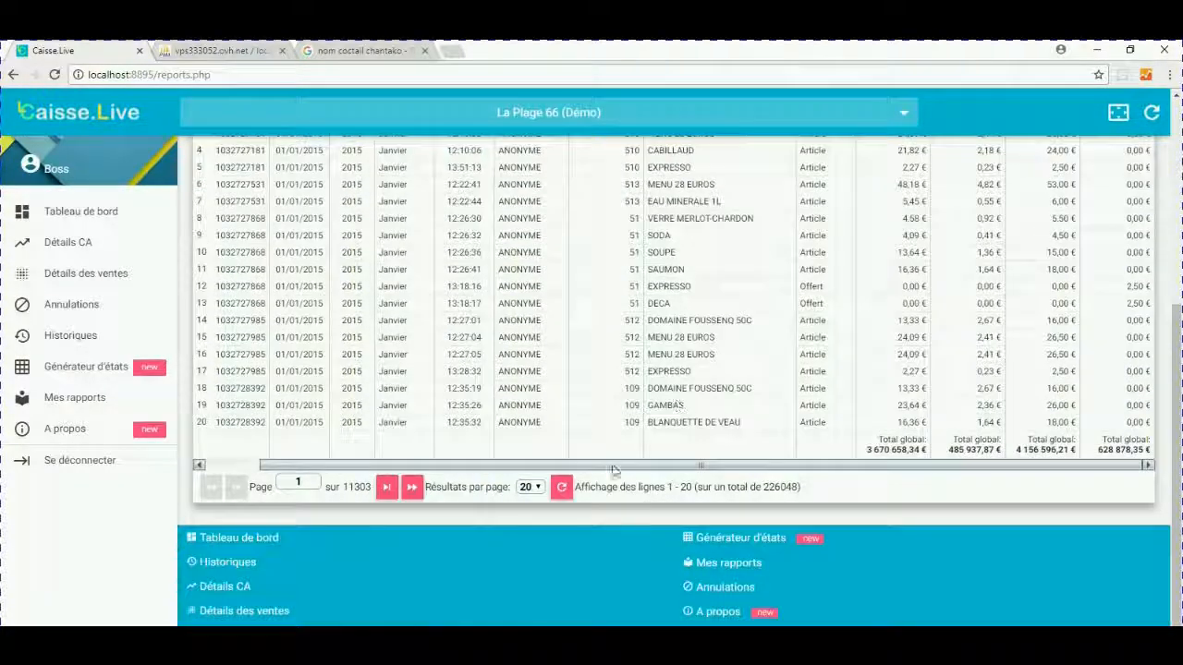
click(531, 487)
click(525, 501)
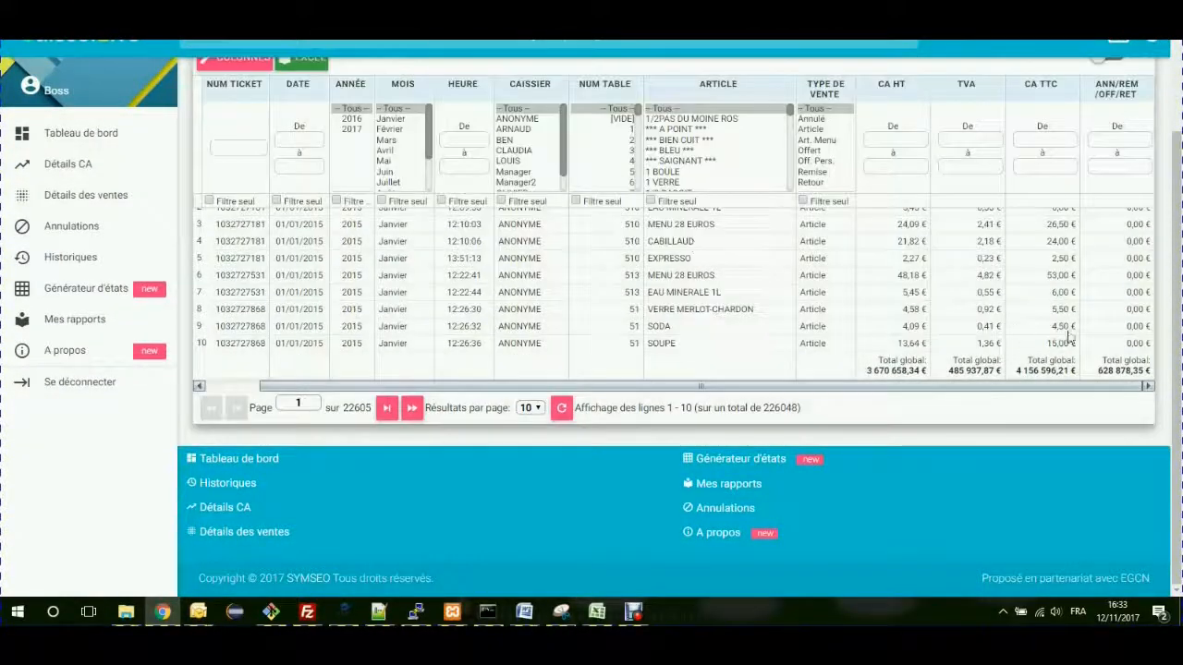
Turn on the help tooltips and examine the ones for the DATE and HEURE range filters.
scroll(998, 365, up, 2)
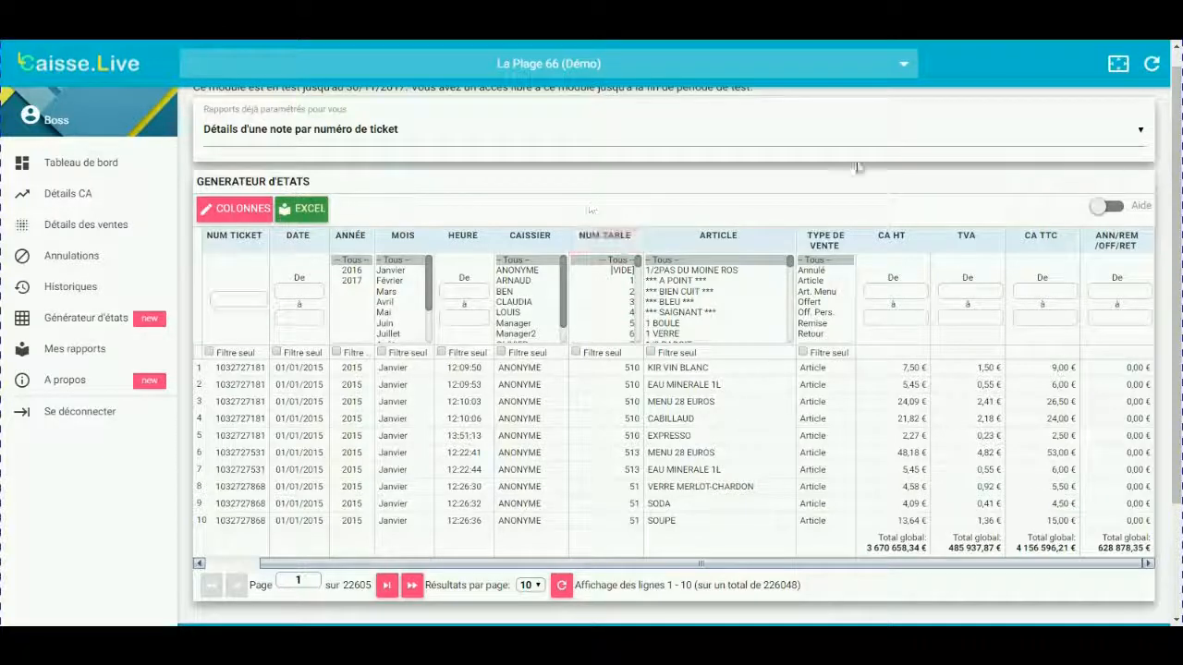
click(1112, 209)
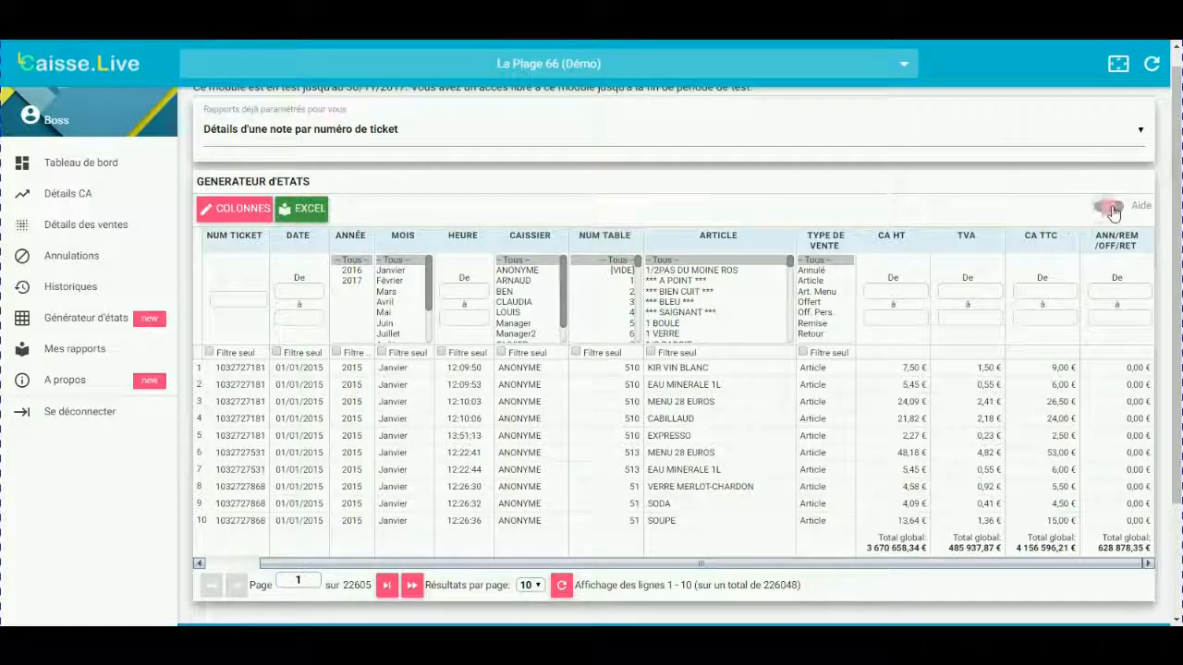
mouse_move(231, 300)
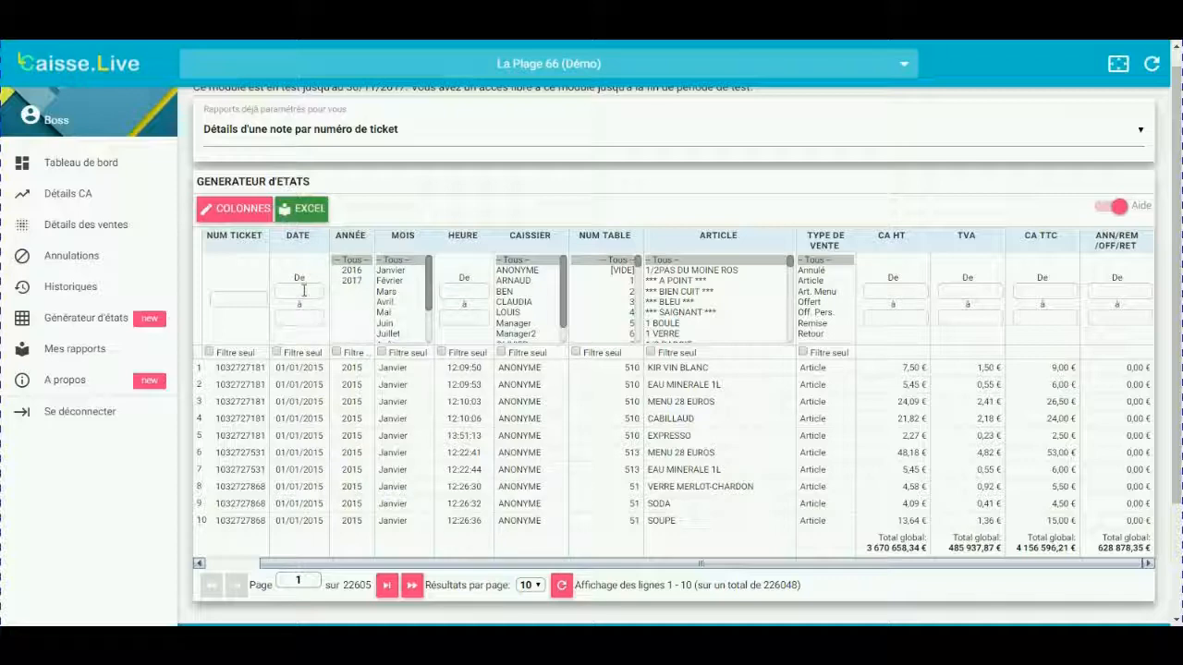
mouse_move(461, 286)
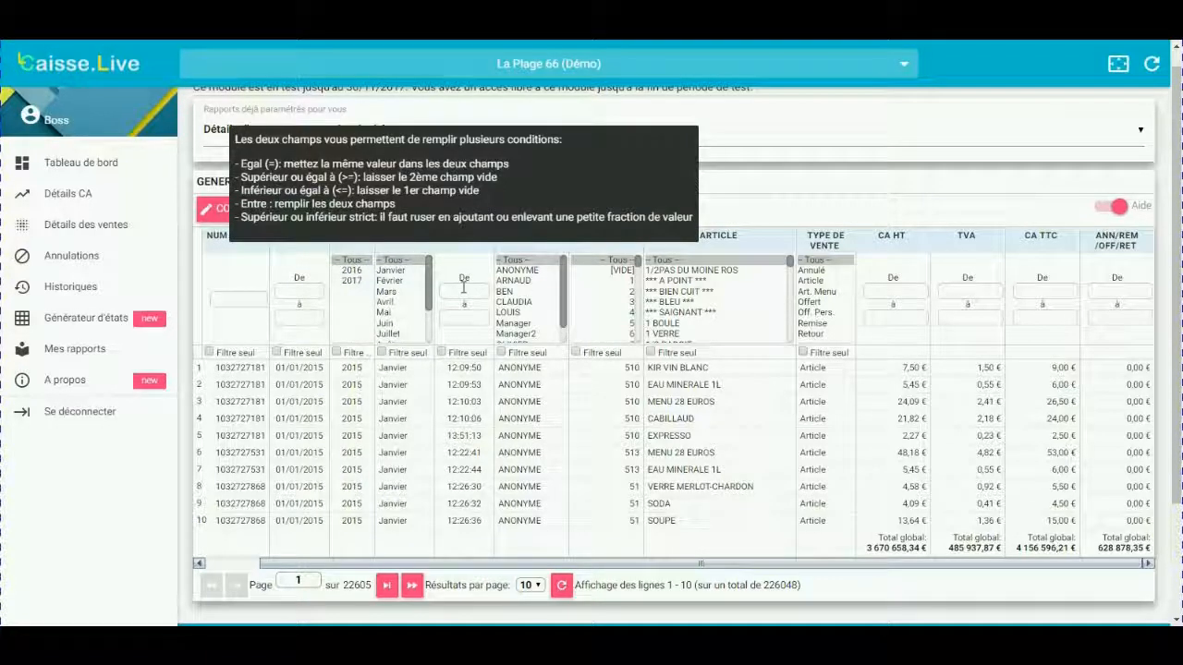
mouse_move(291, 274)
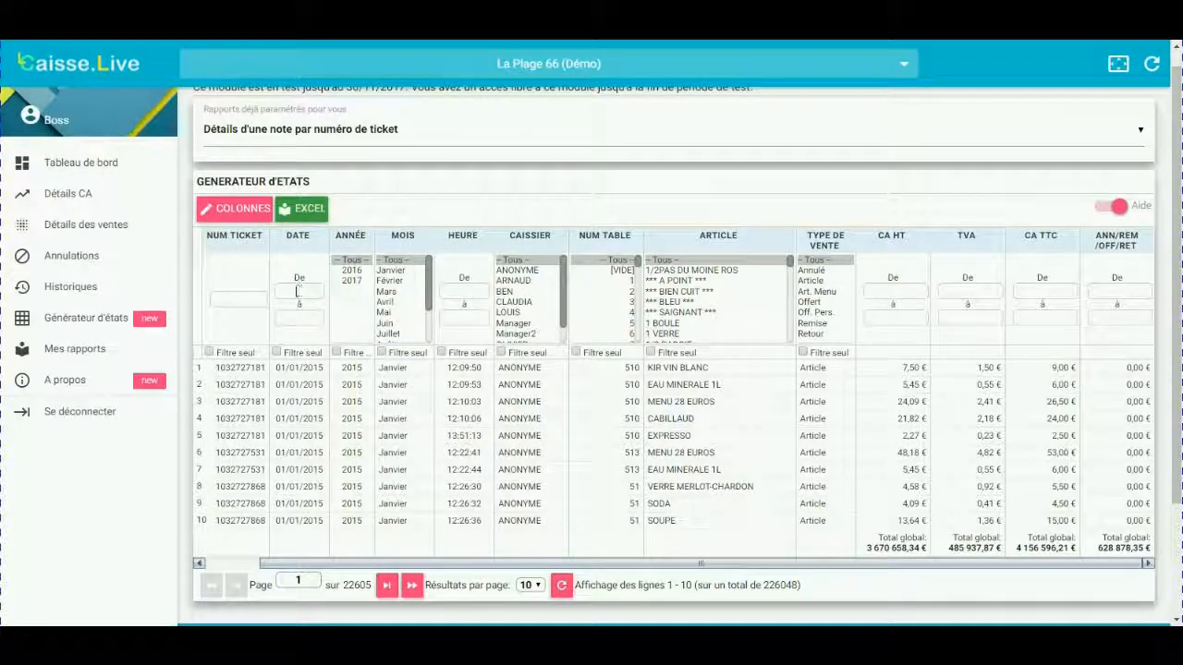
mouse_move(466, 322)
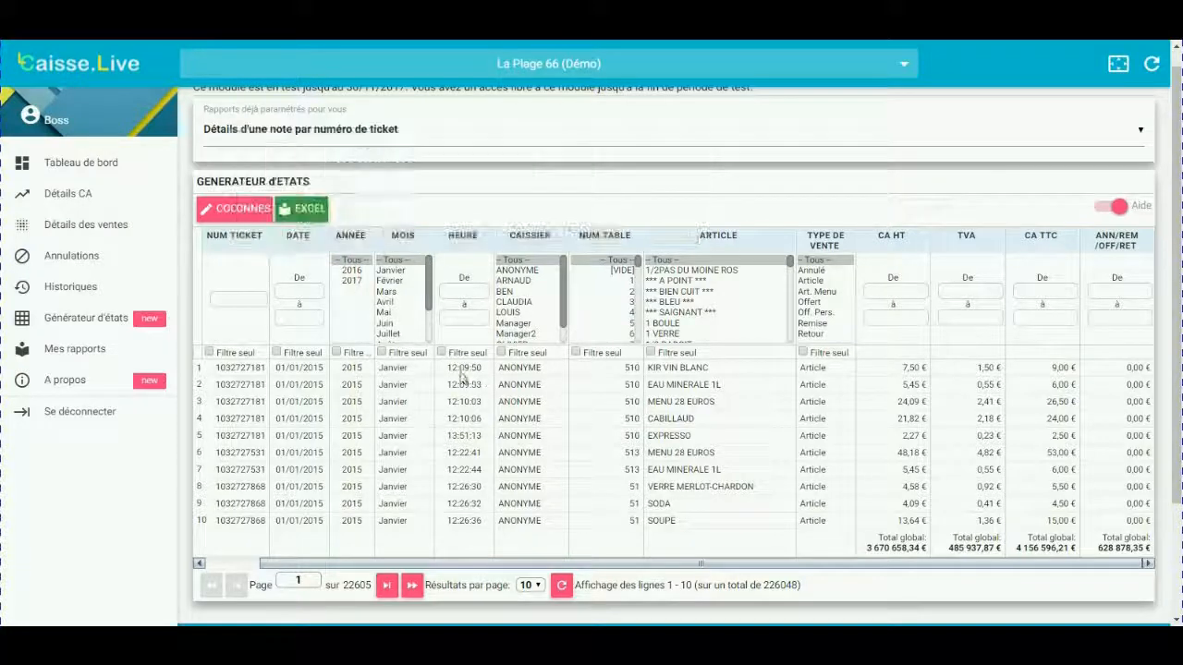
click(460, 292)
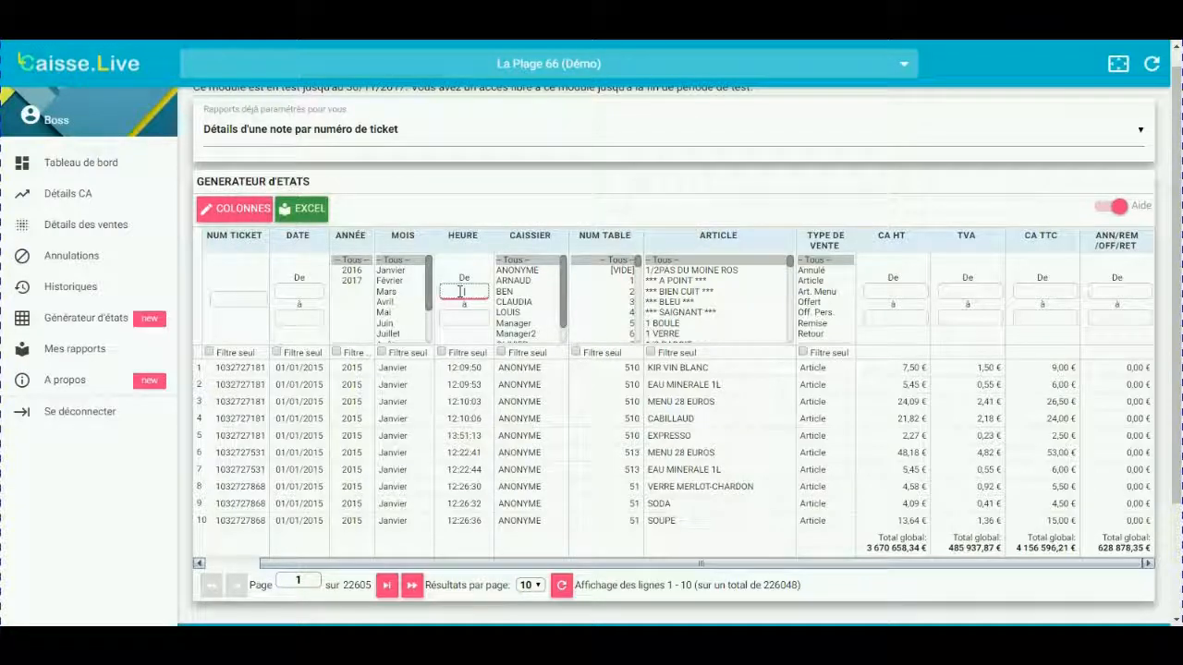
click(461, 317)
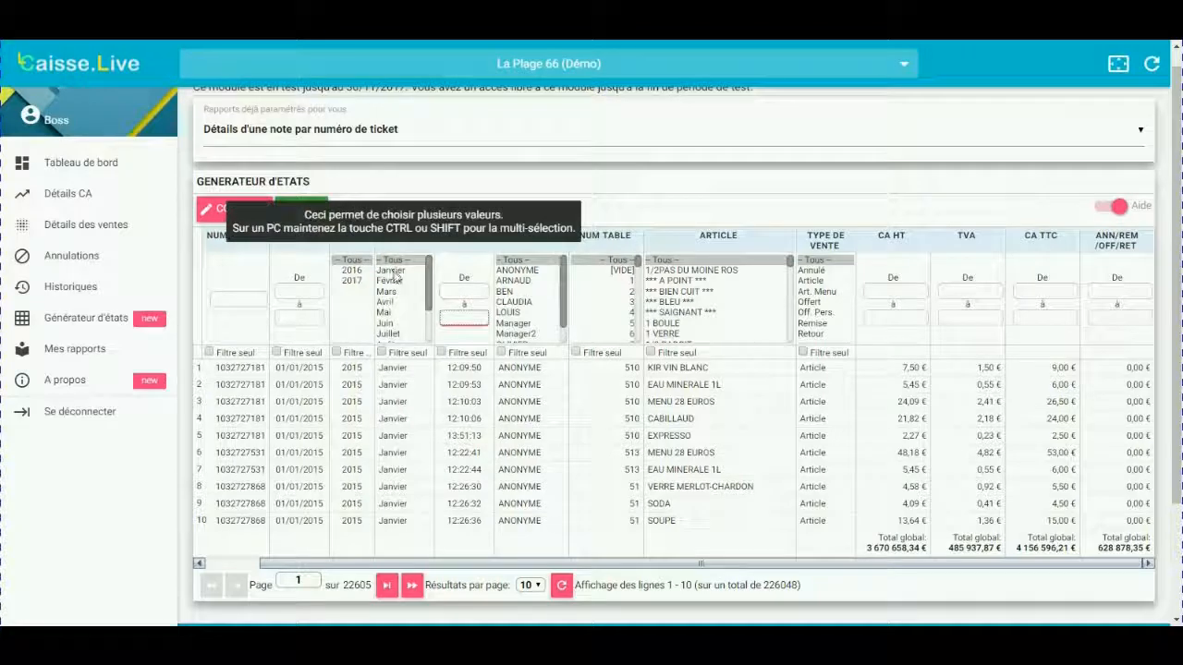
Filter the MOIS column on the two separate months Février and Avril.
click(391, 281)
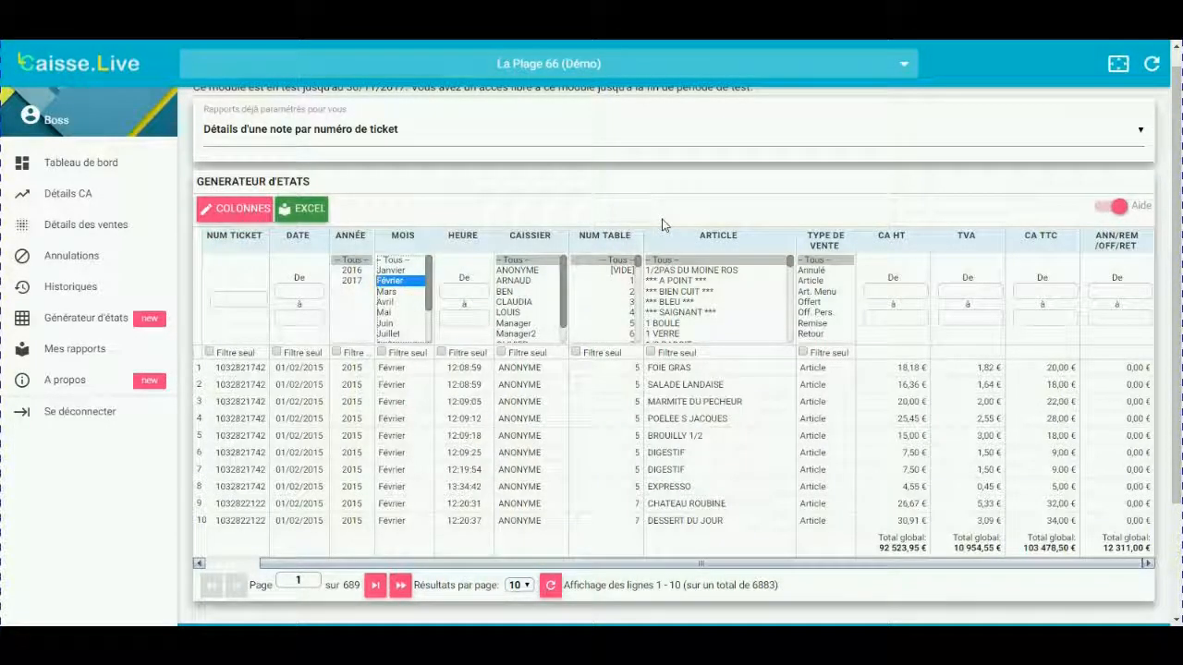
ctrl+click(389, 303)
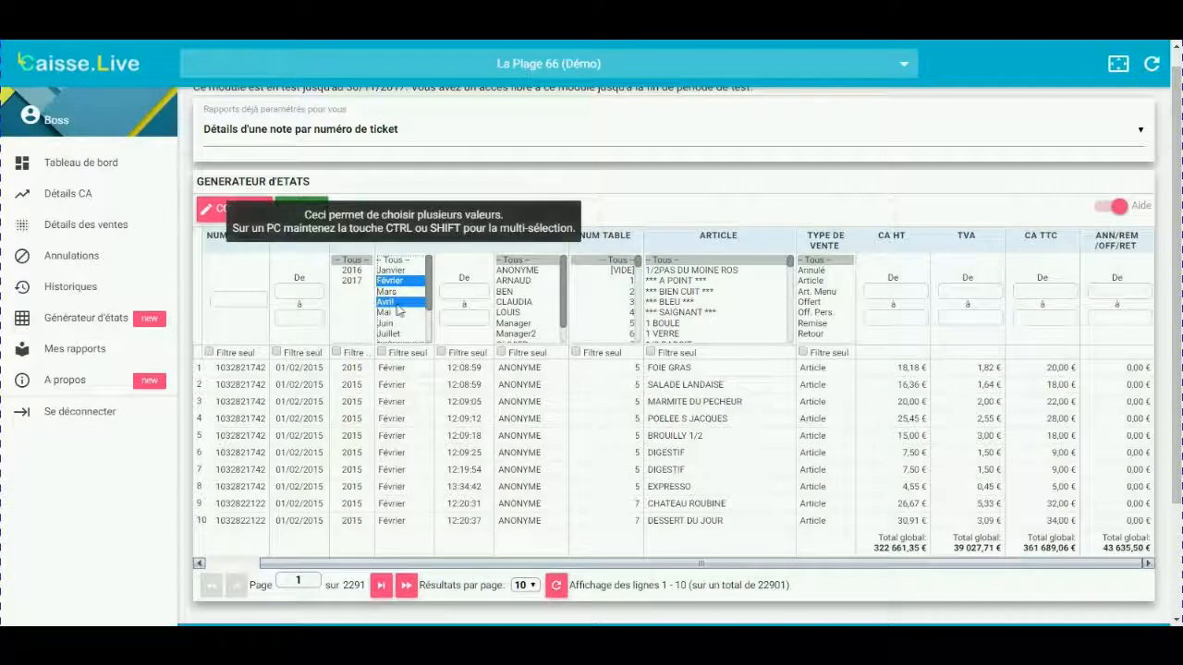
Filter the MOIS column on the consecutive months Février to Mai, and reset it to Tous.
click(392, 280)
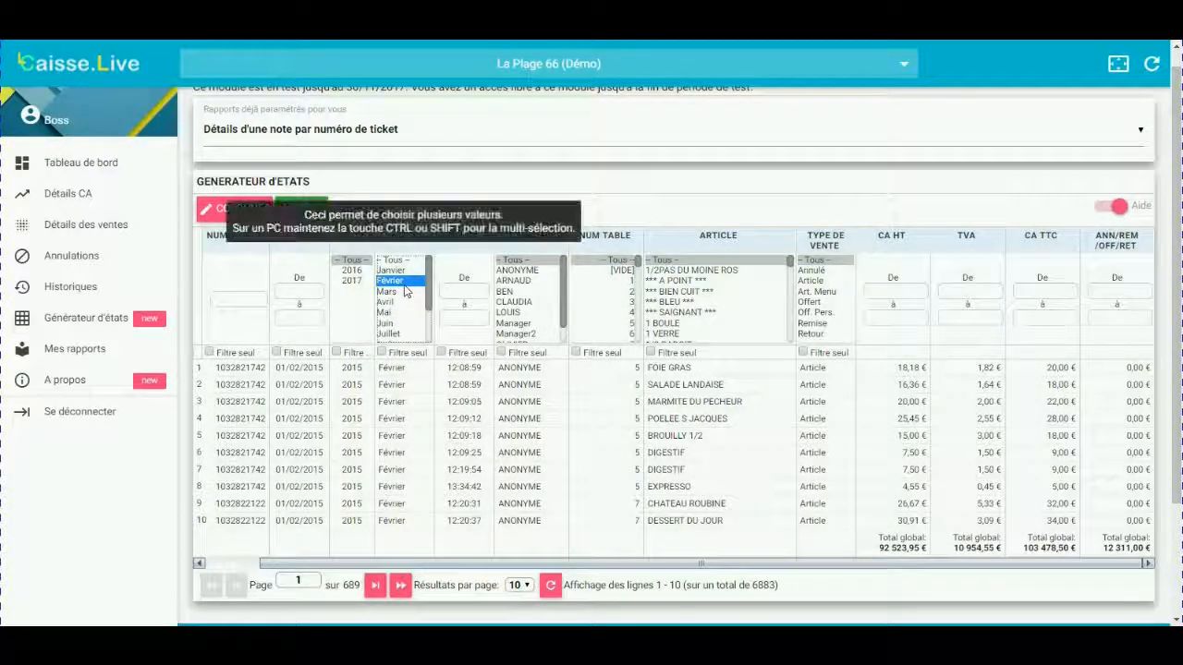
shift+click(386, 315)
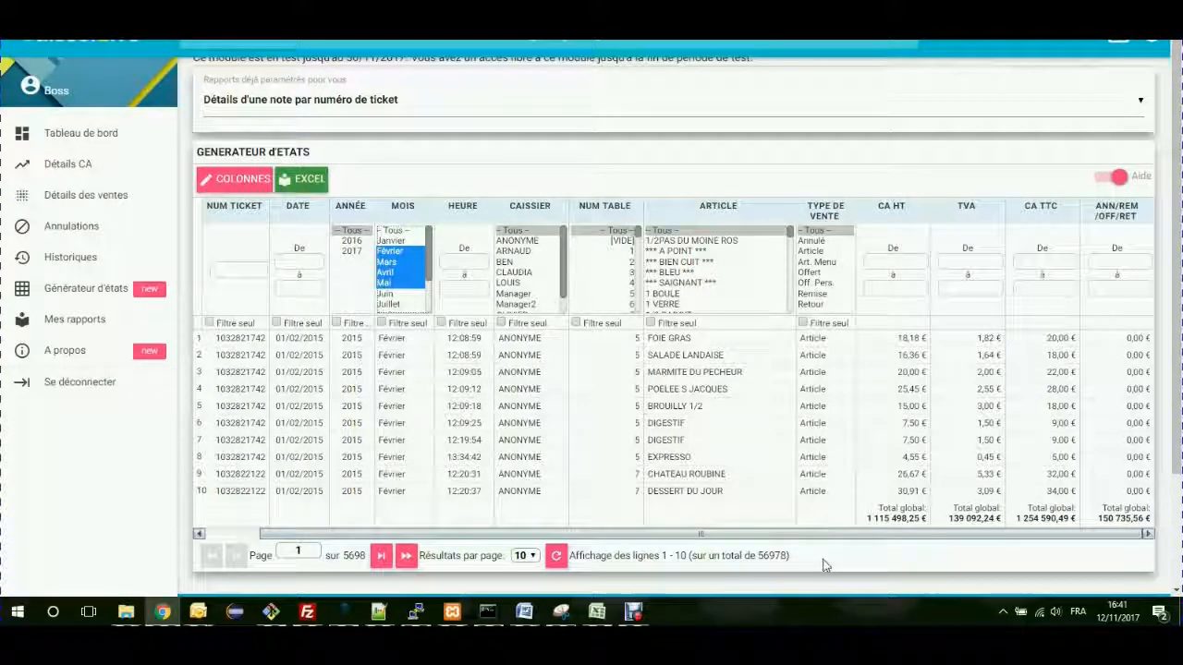
click(400, 230)
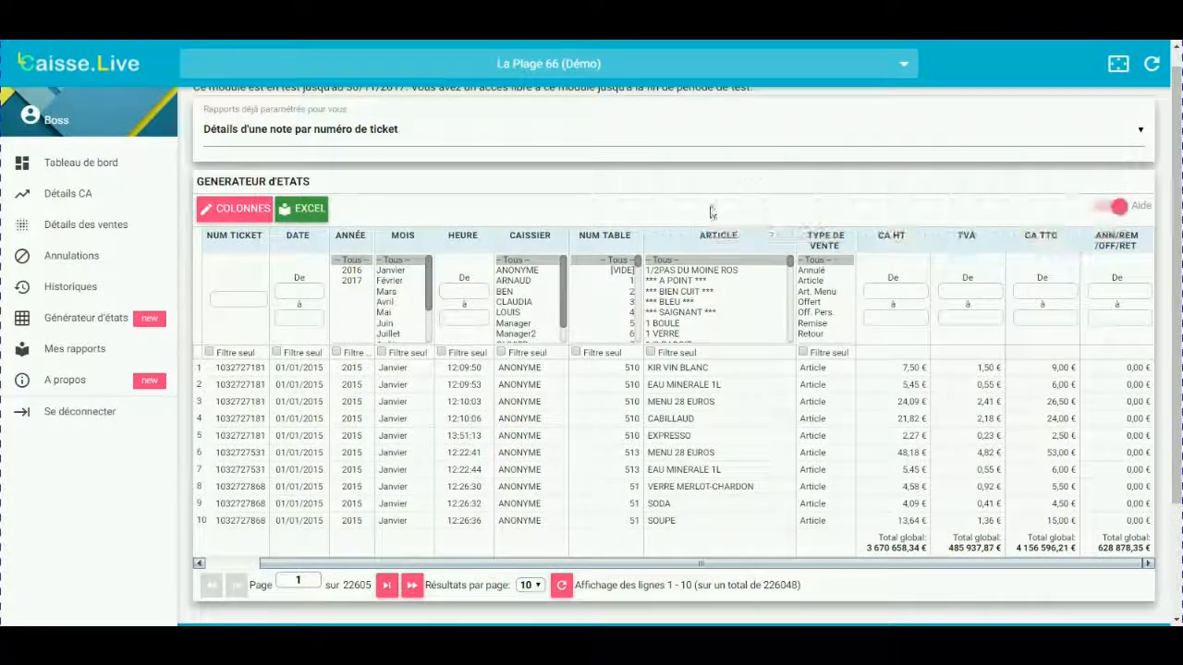
Examine the HEURE and DATE range filters, including the date picker, and the available results-per-page options.
click(465, 290)
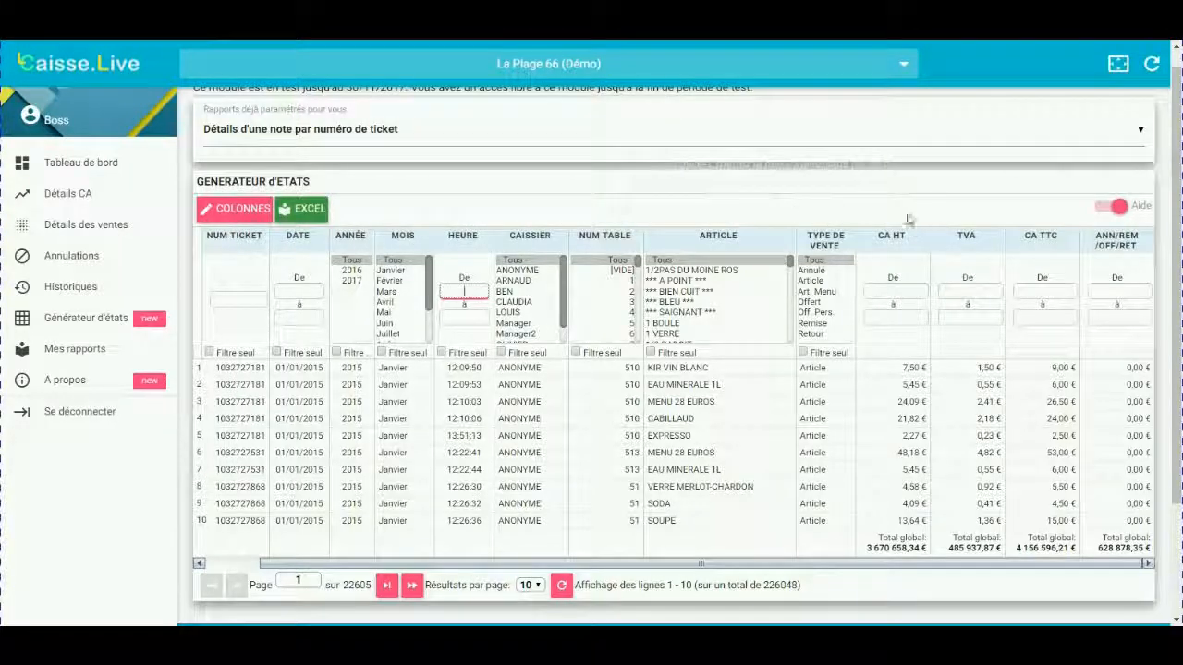
click(299, 292)
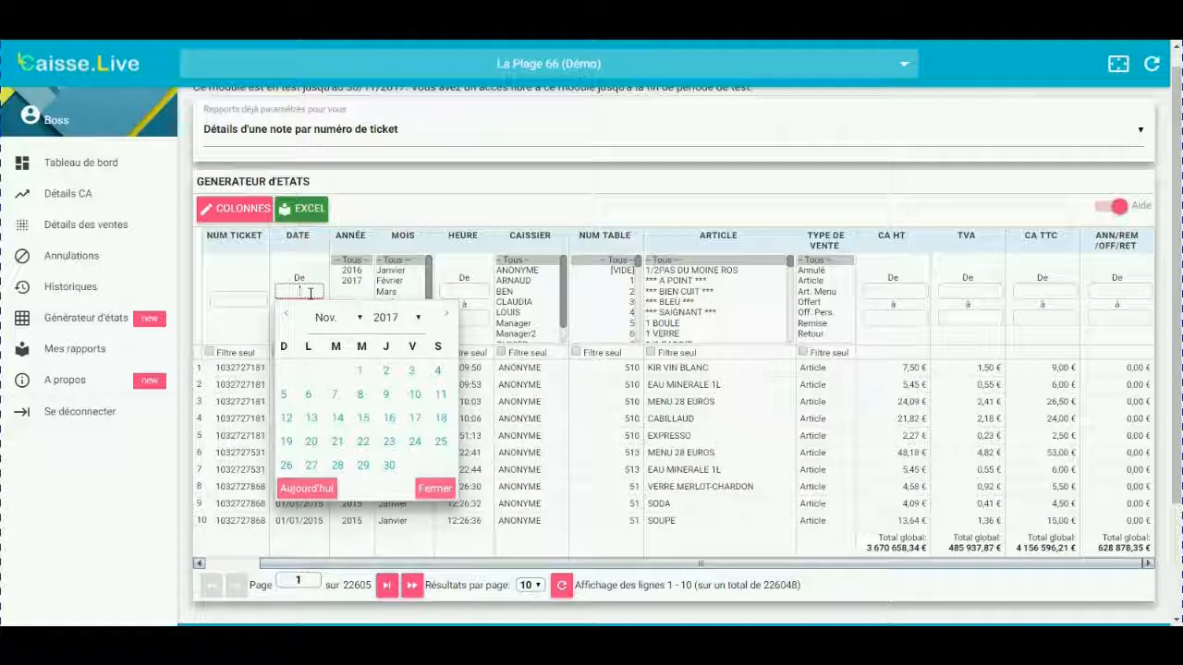
click(296, 292)
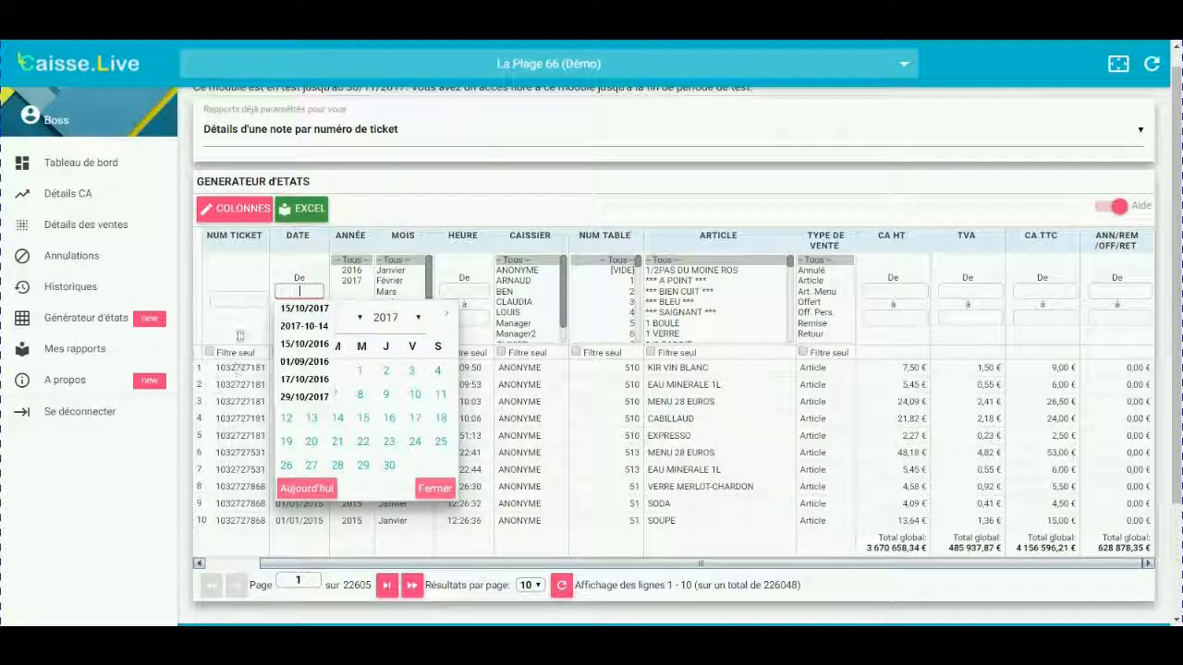
click(240, 335)
click(292, 506)
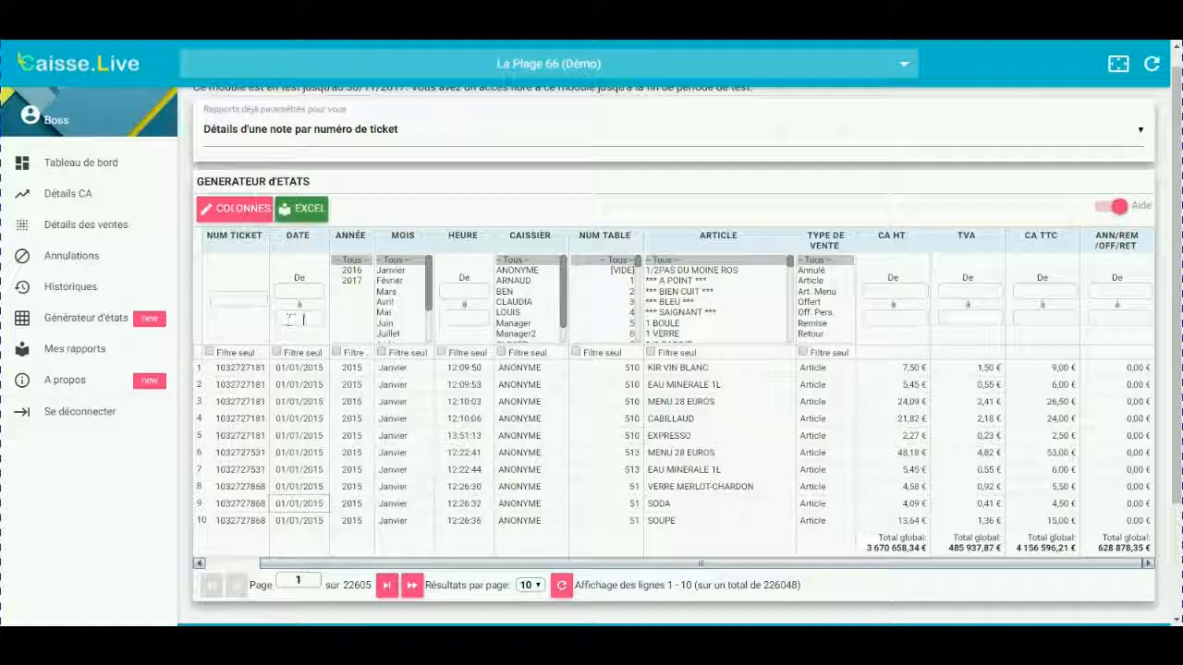
click(292, 289)
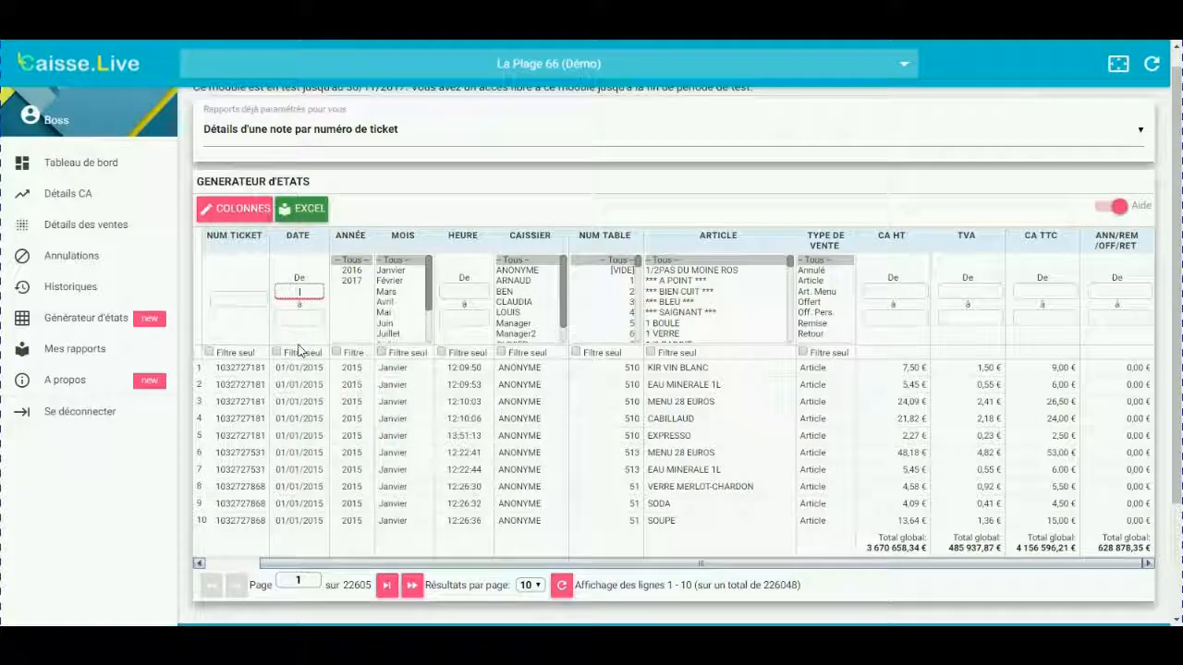
click(351, 316)
click(559, 167)
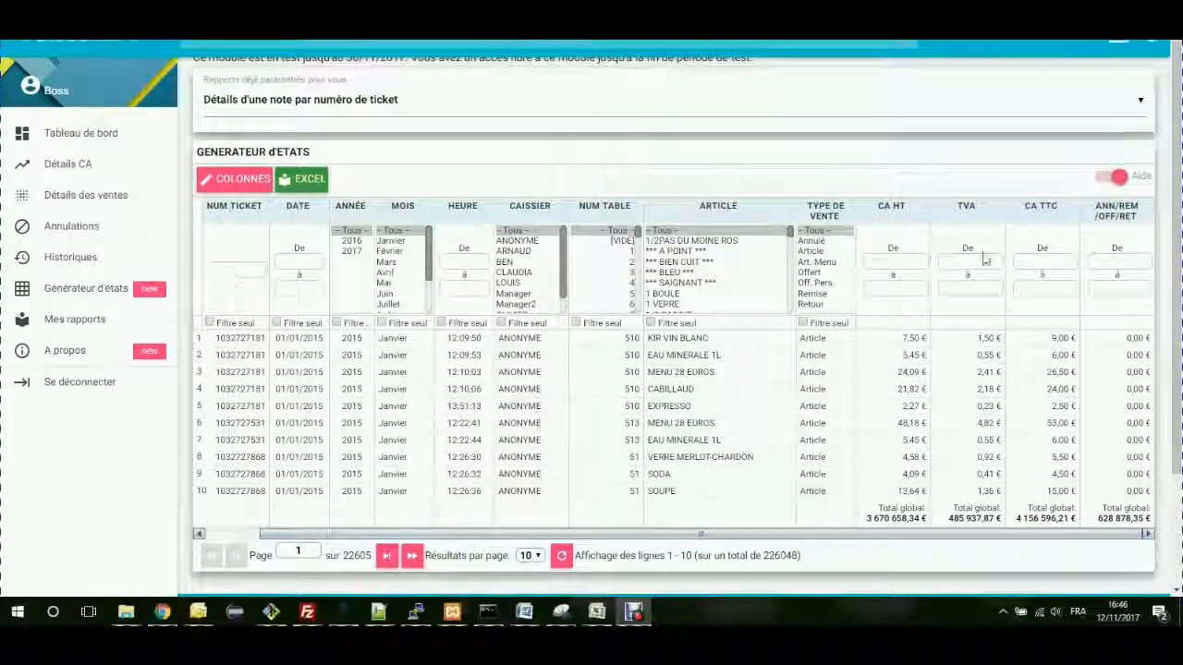
click(533, 556)
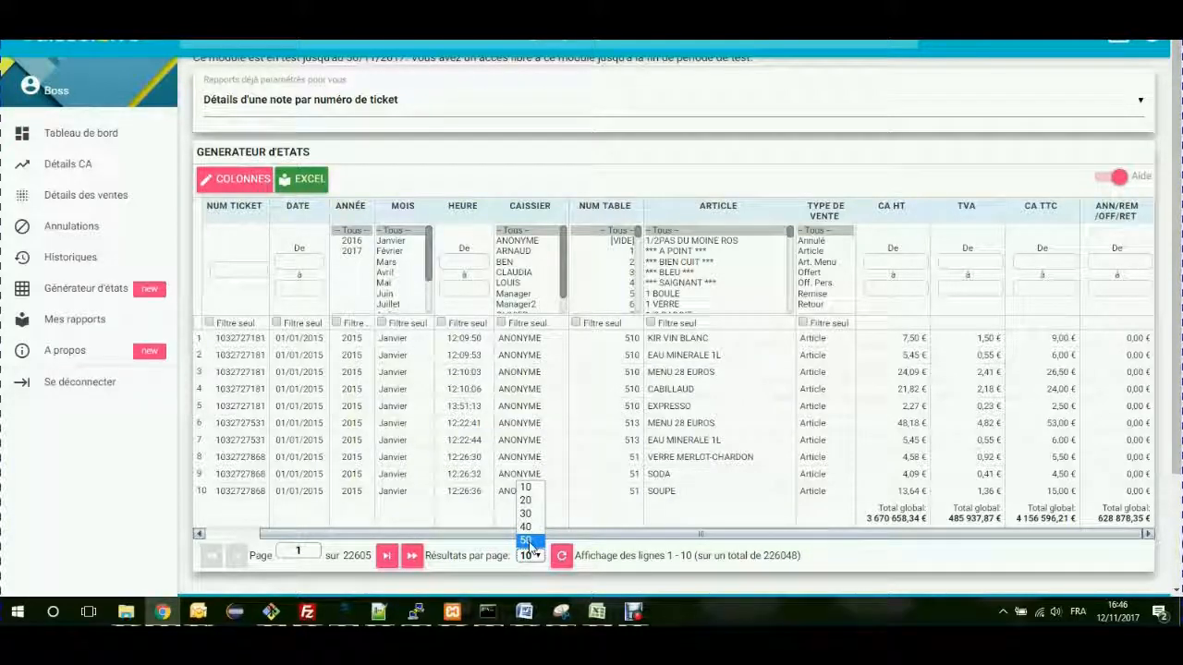
click(464, 374)
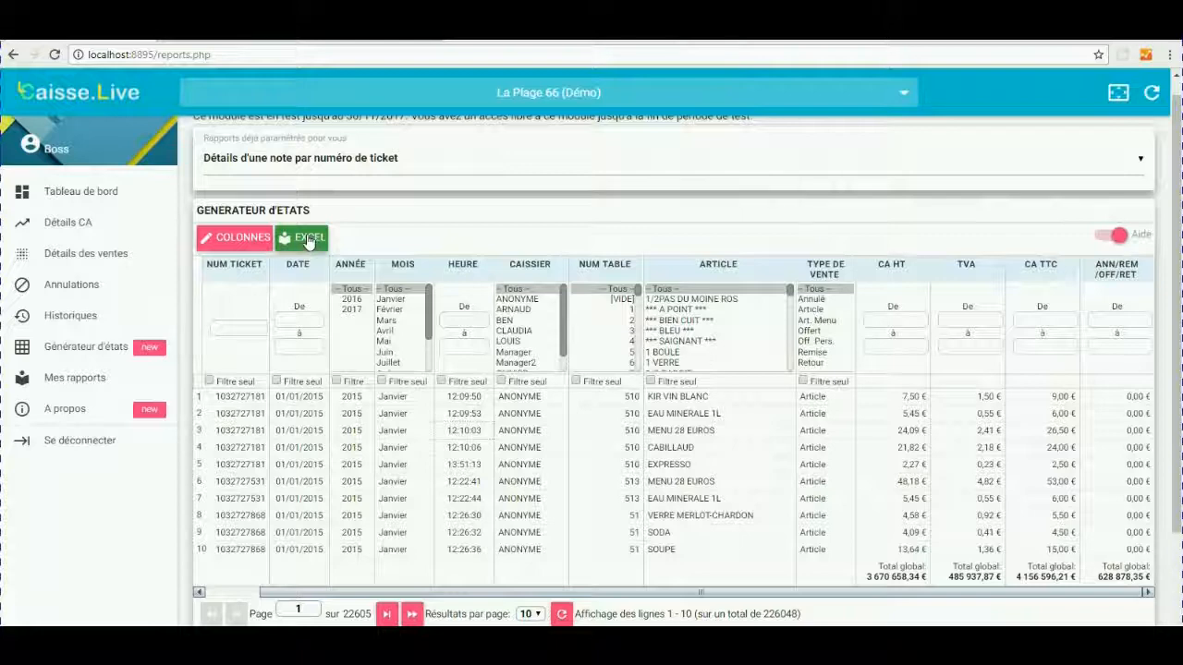
Export the ticket details table to Excel, open the downloaded workbook 2017-11-12_La Plage 66 (Démo) (1).xlsx and maximise its window.
click(309, 240)
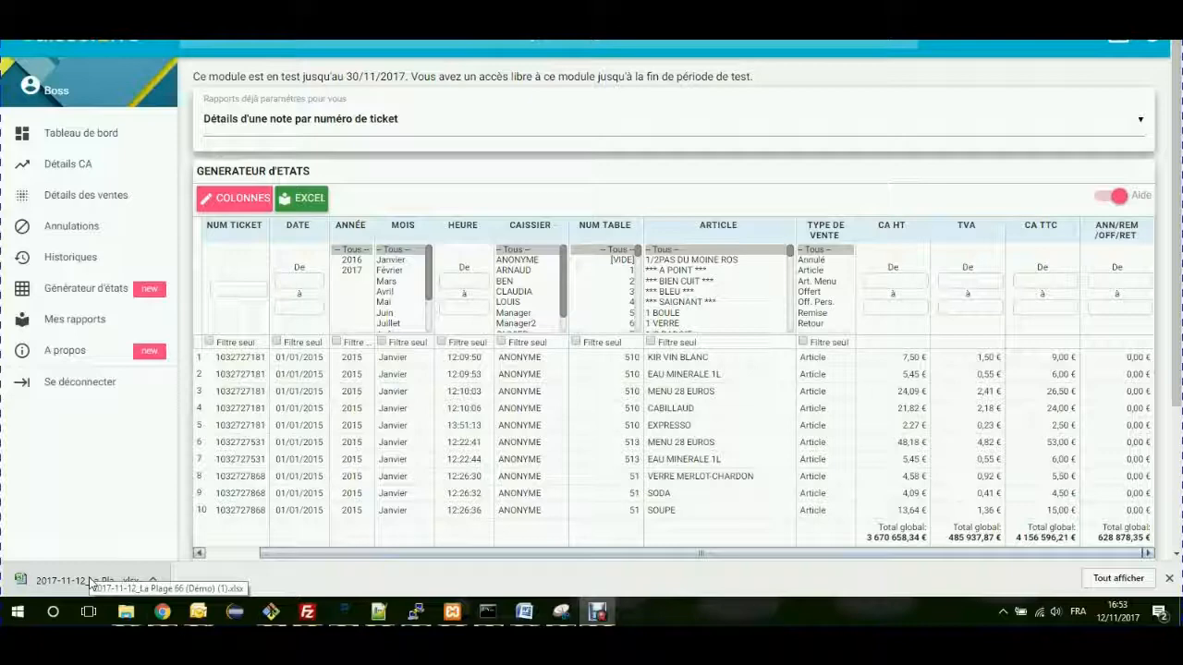
click(90, 580)
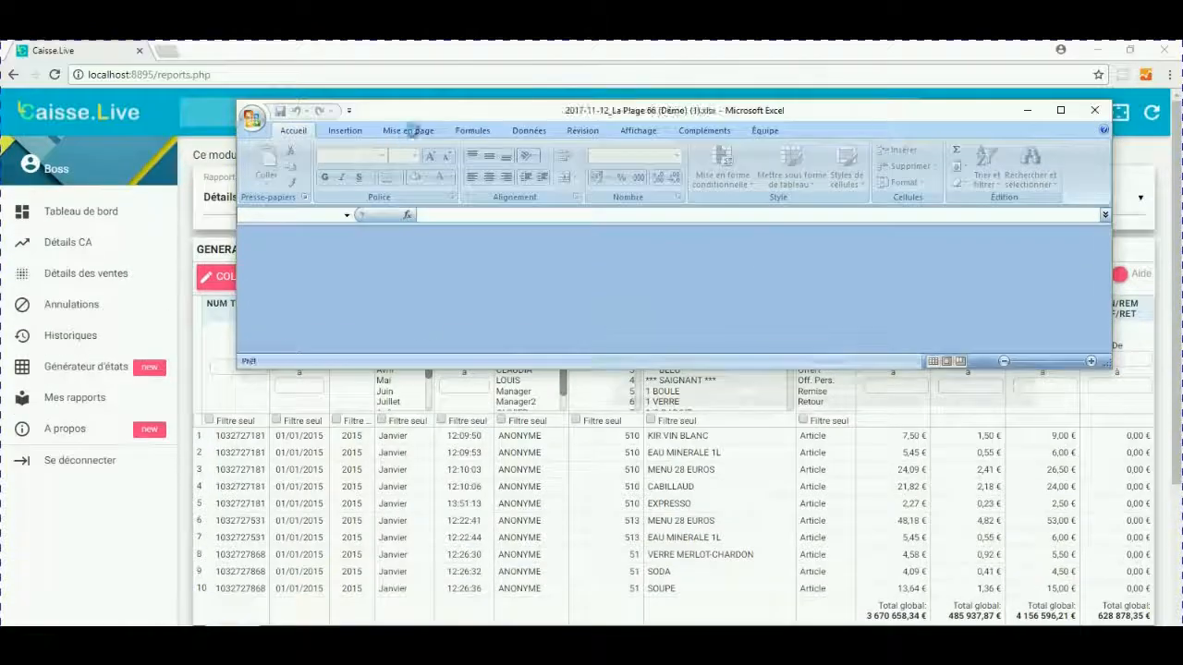
drag(484, 112, 392, 191)
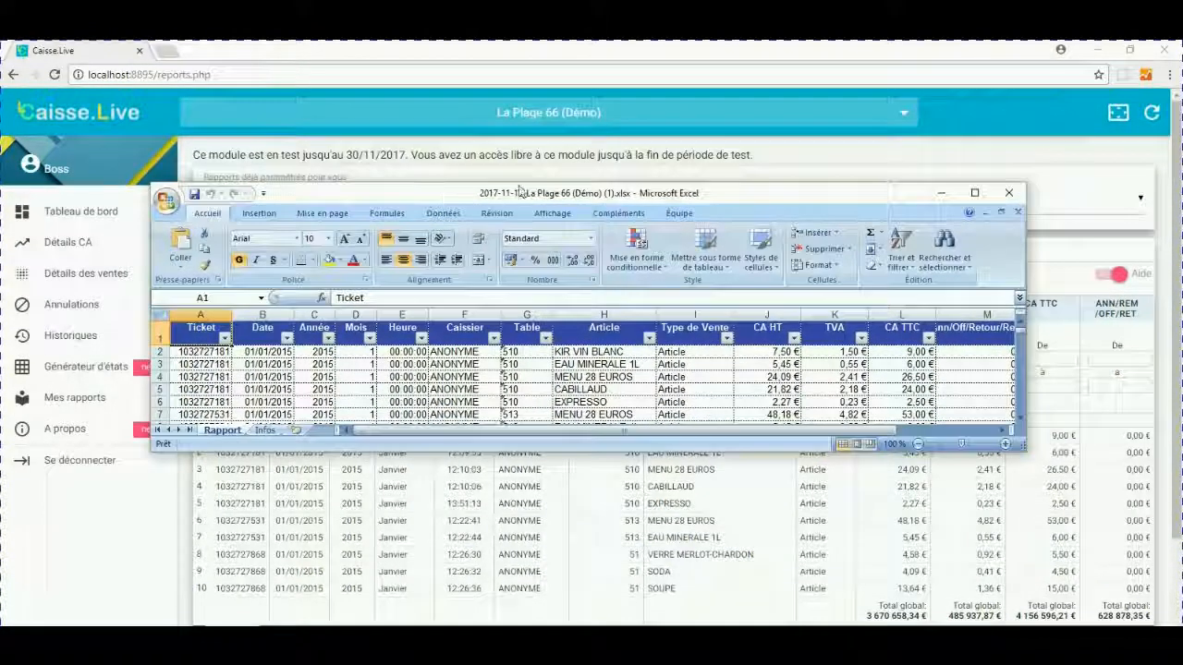
key(alt+F4)
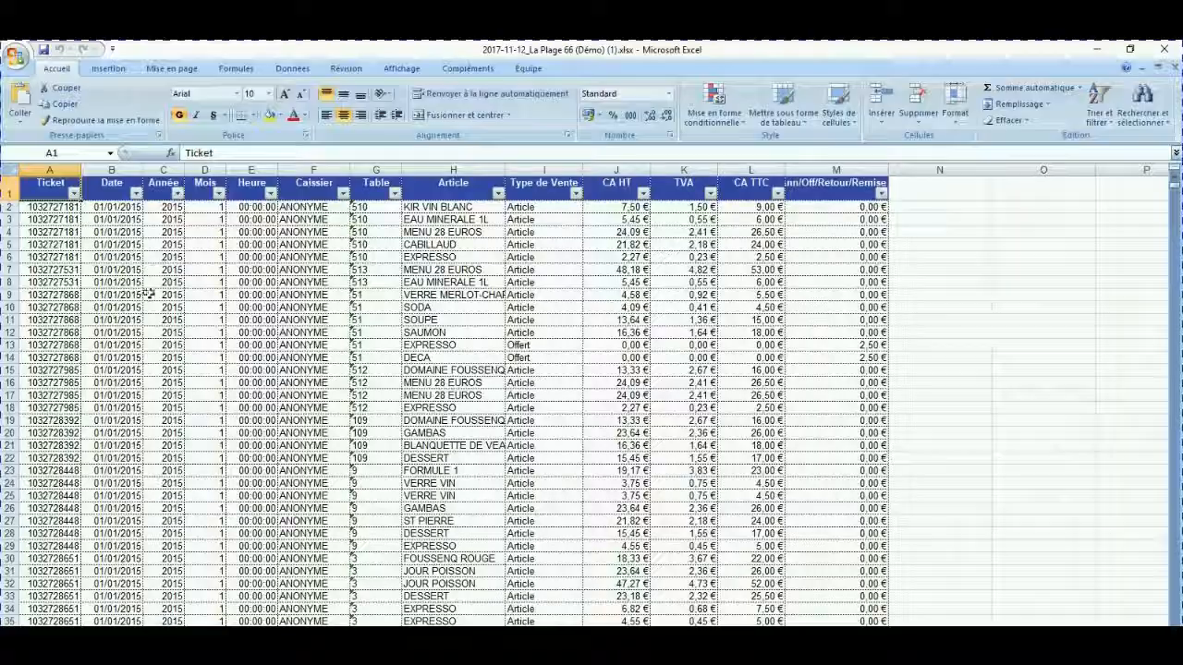
Examine the totals row at the end of the Rapport sheet, including the Ann/Off/Retour/Remise and CA HT sum formulas, and return to the first rows.
drag(1176, 187, 1172, 627)
drag(1169, 567, 1169, 567)
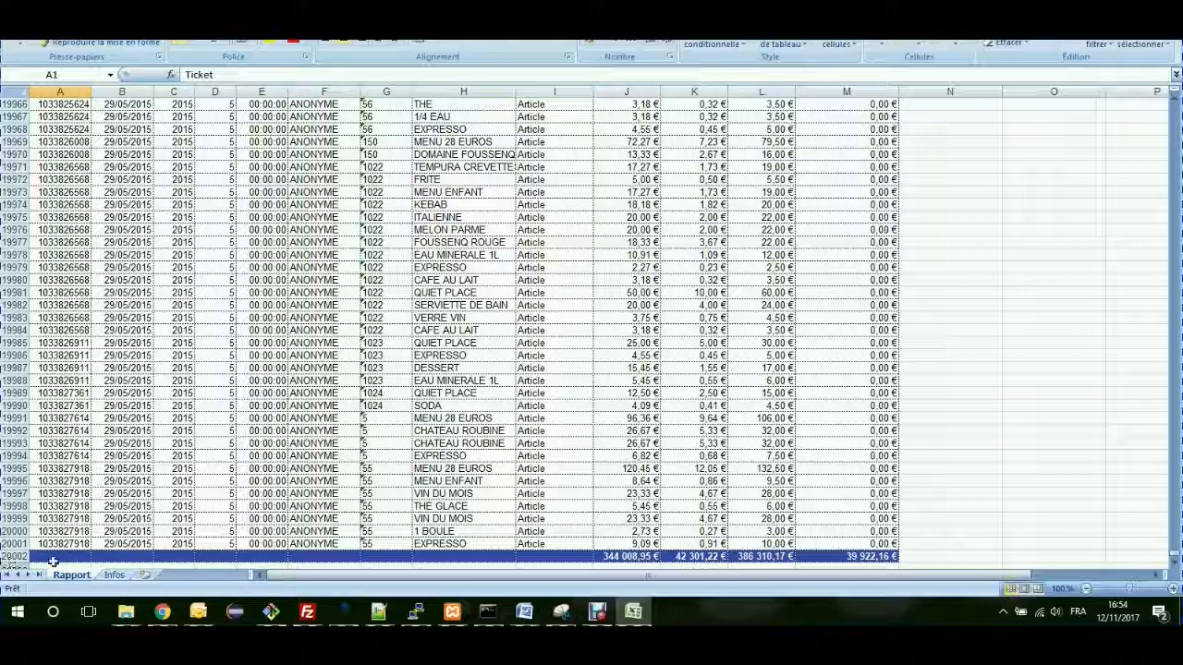
click(871, 555)
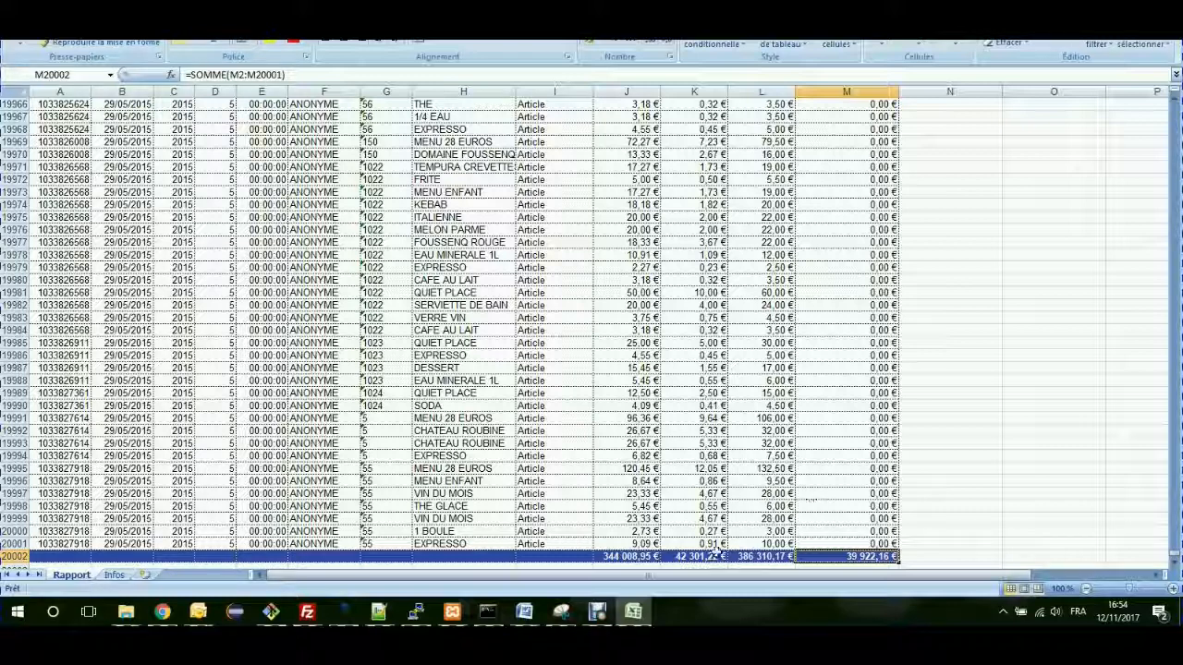
click(626, 558)
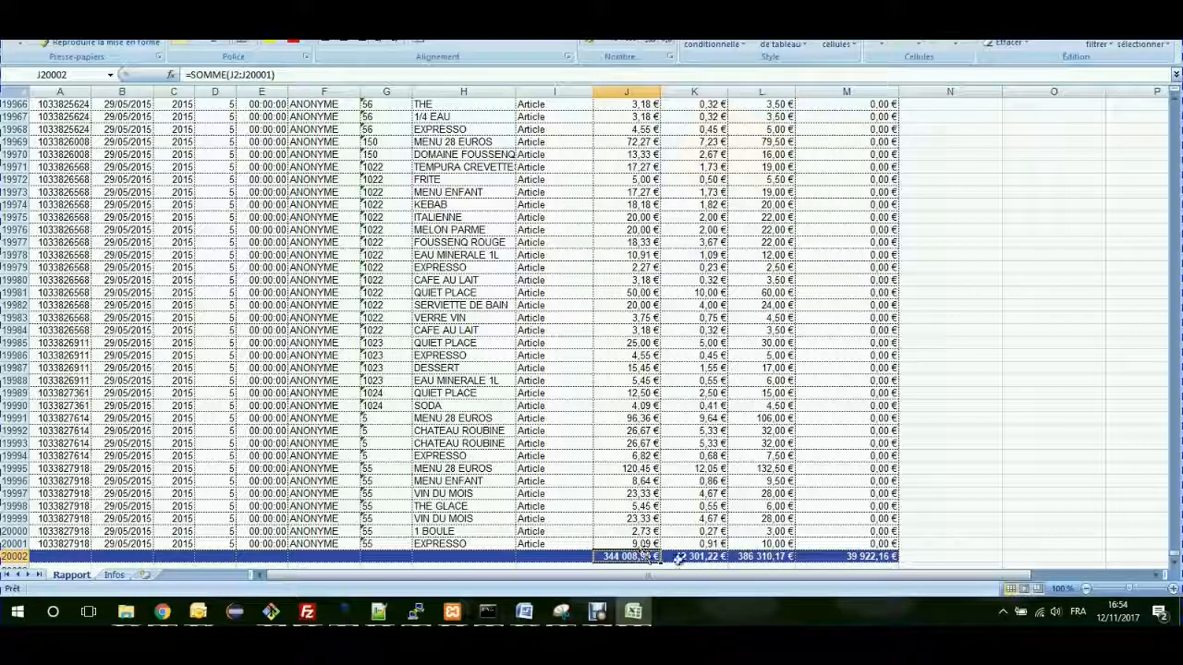
drag(1173, 547, 1170, 218)
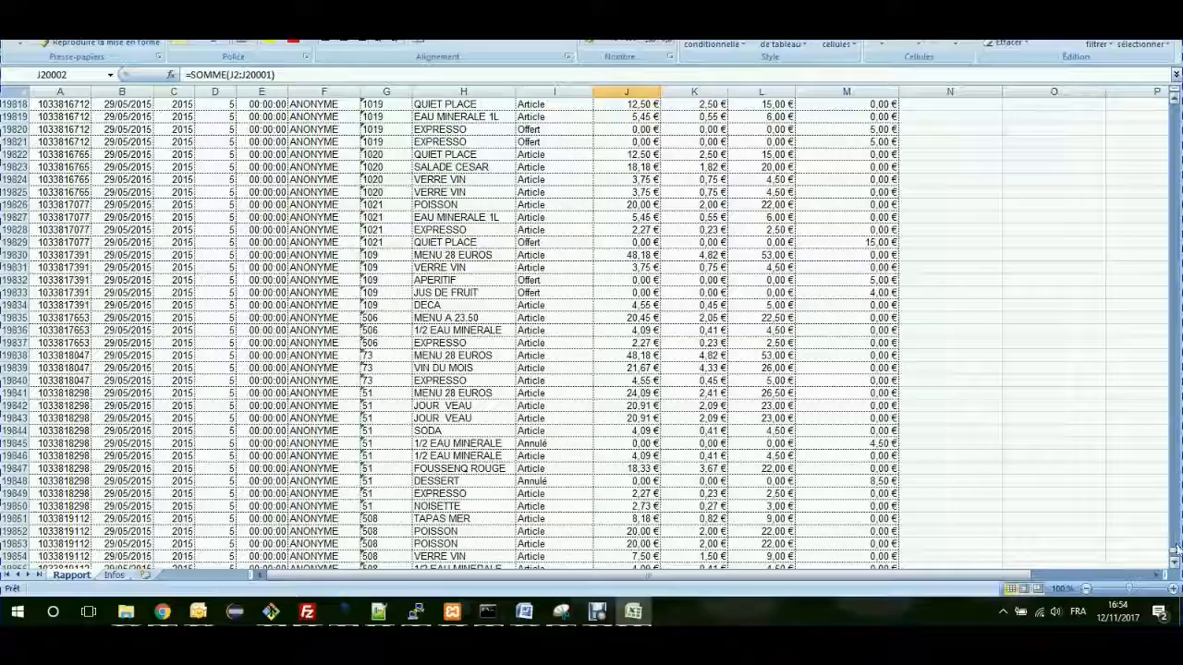
drag(1176, 547, 1173, 100)
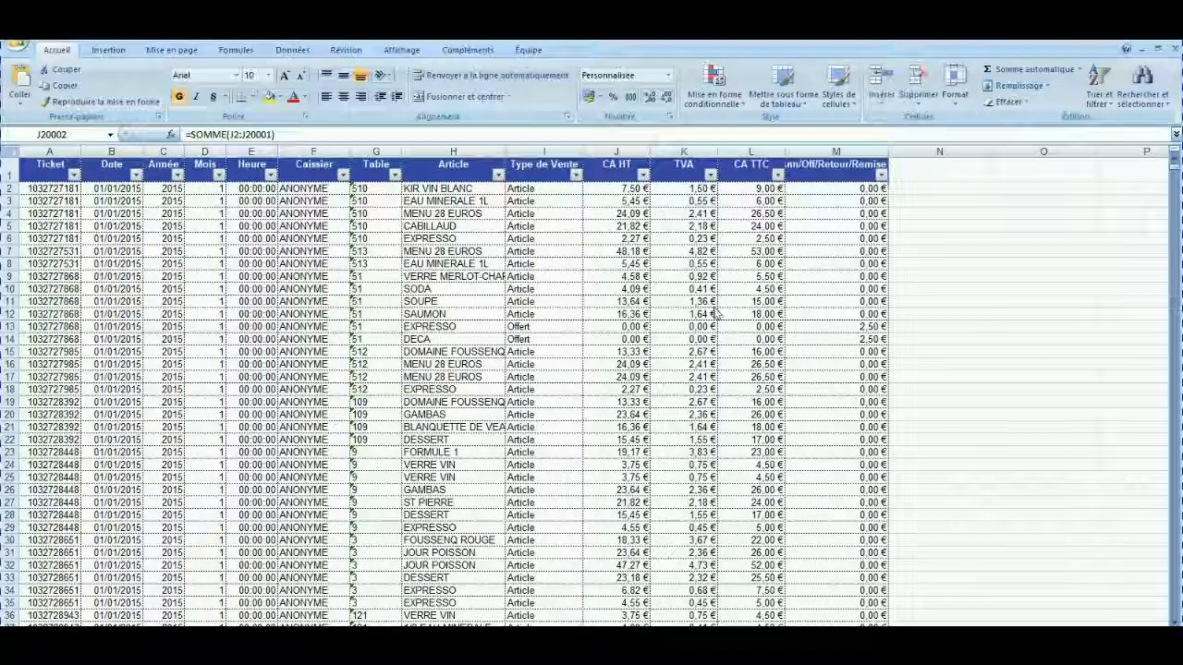
Switch to Caisse.Live, turn off the help tooltips, and return to the exported workbook in Excel.
key(alt+Tab)
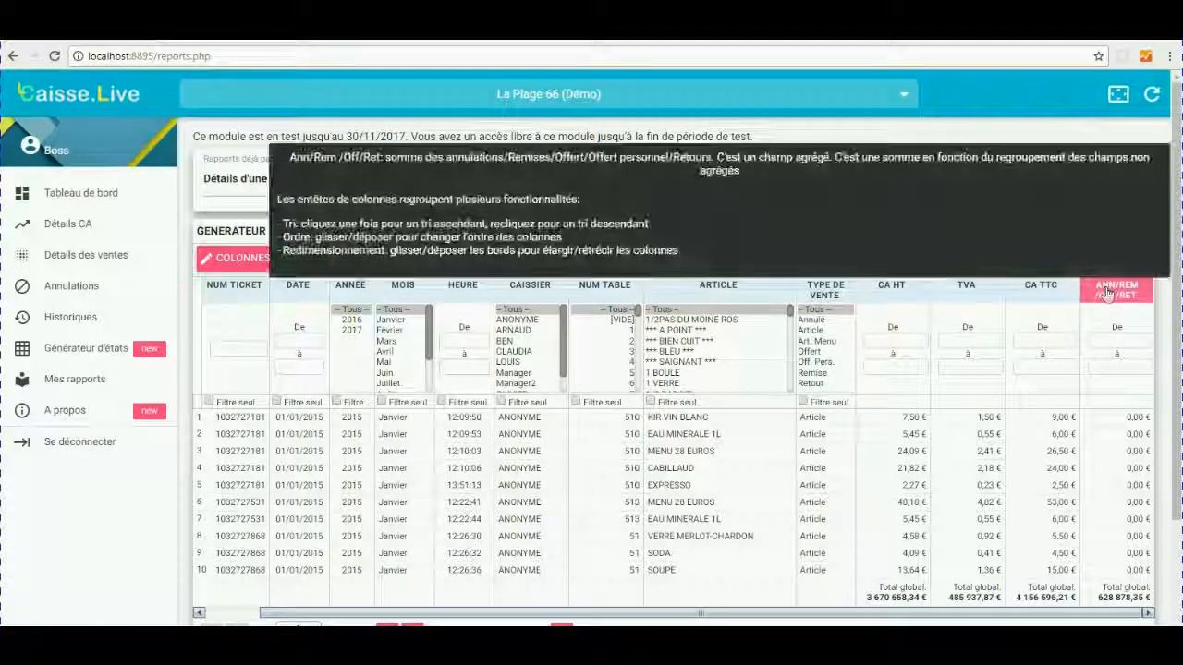
click(1114, 257)
key(alt+Tab)
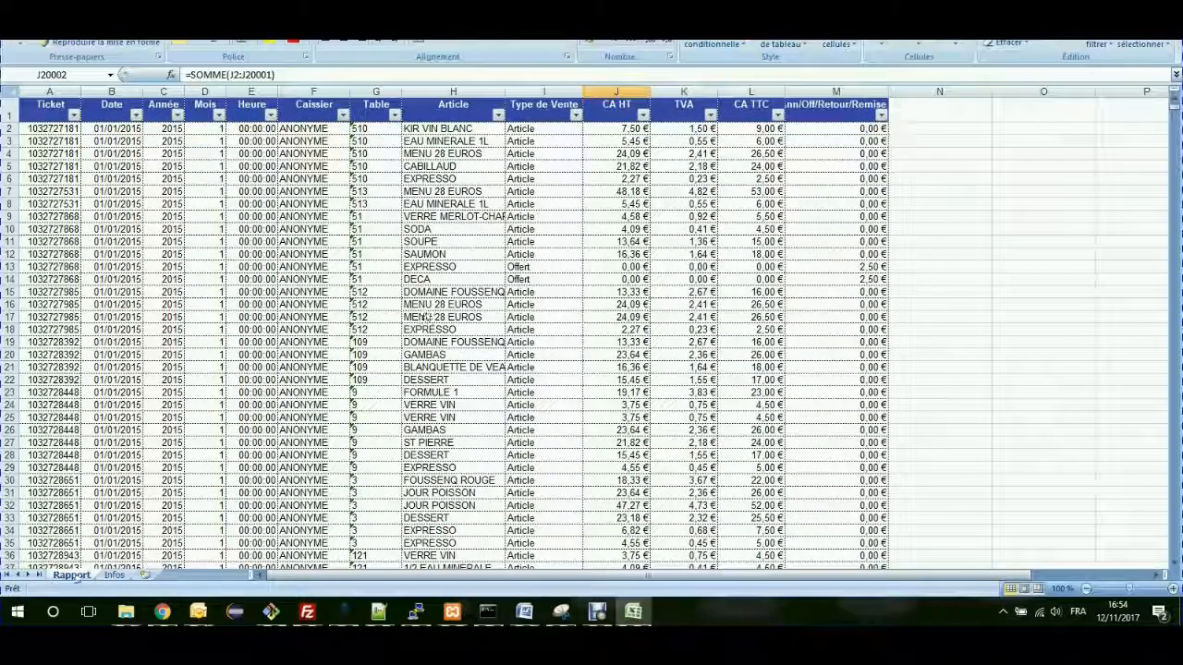
Open the workbook's Infos sheet and examine the establishment, generation date and applied filters cells.
click(115, 575)
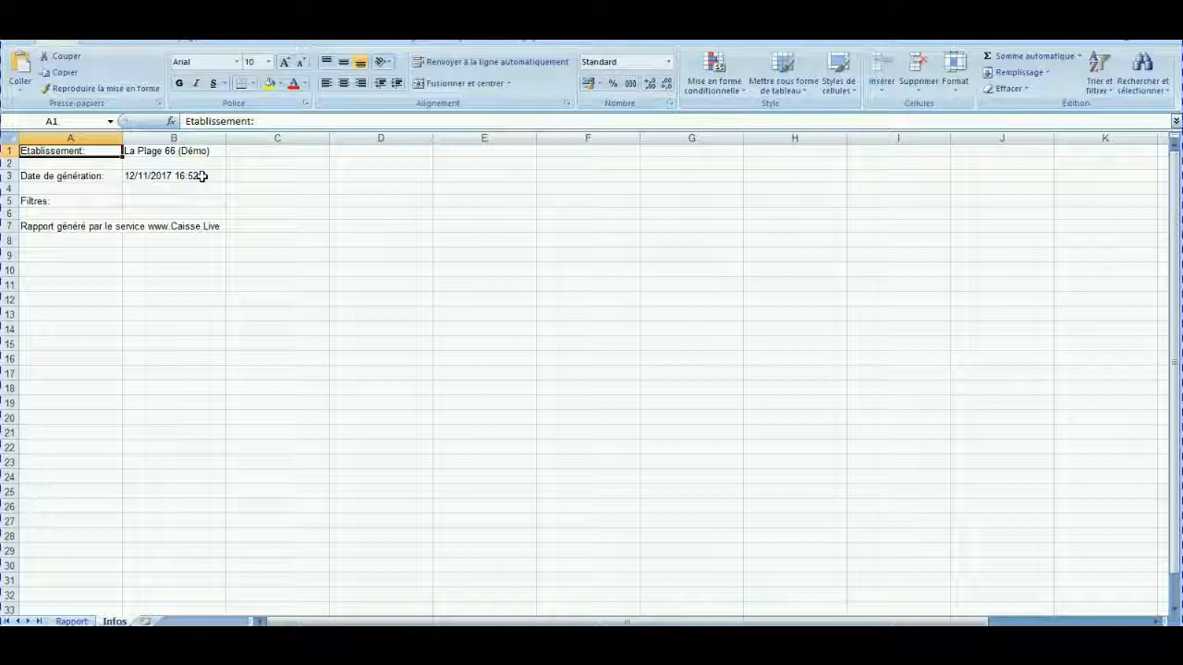
click(190, 152)
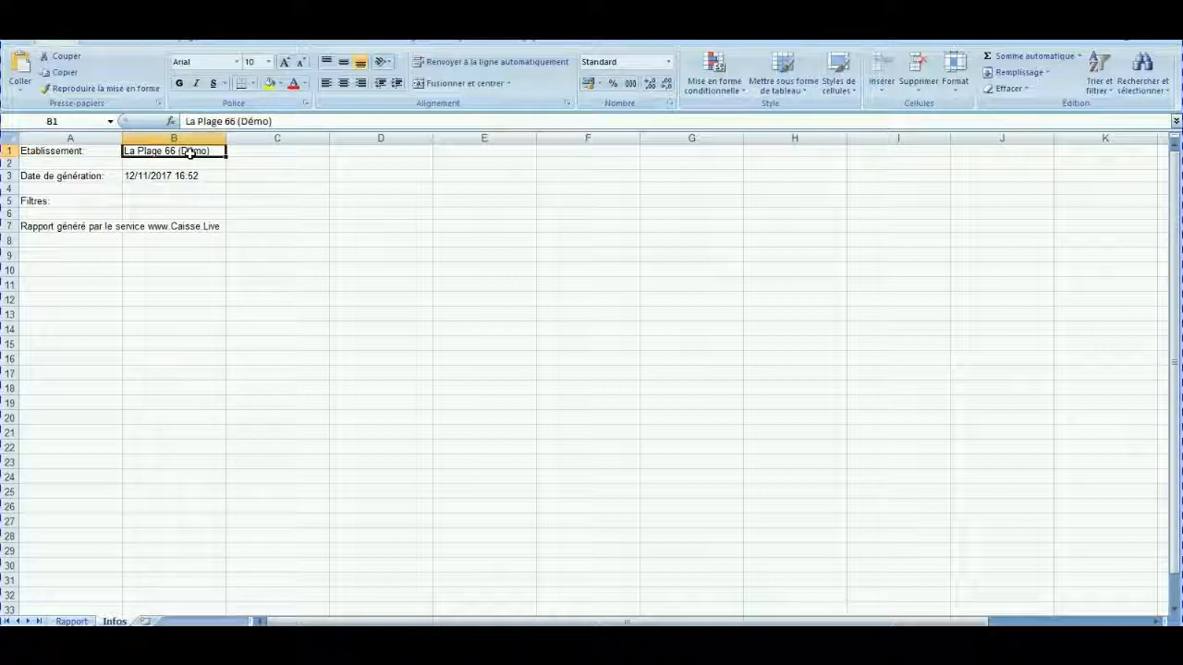
click(186, 176)
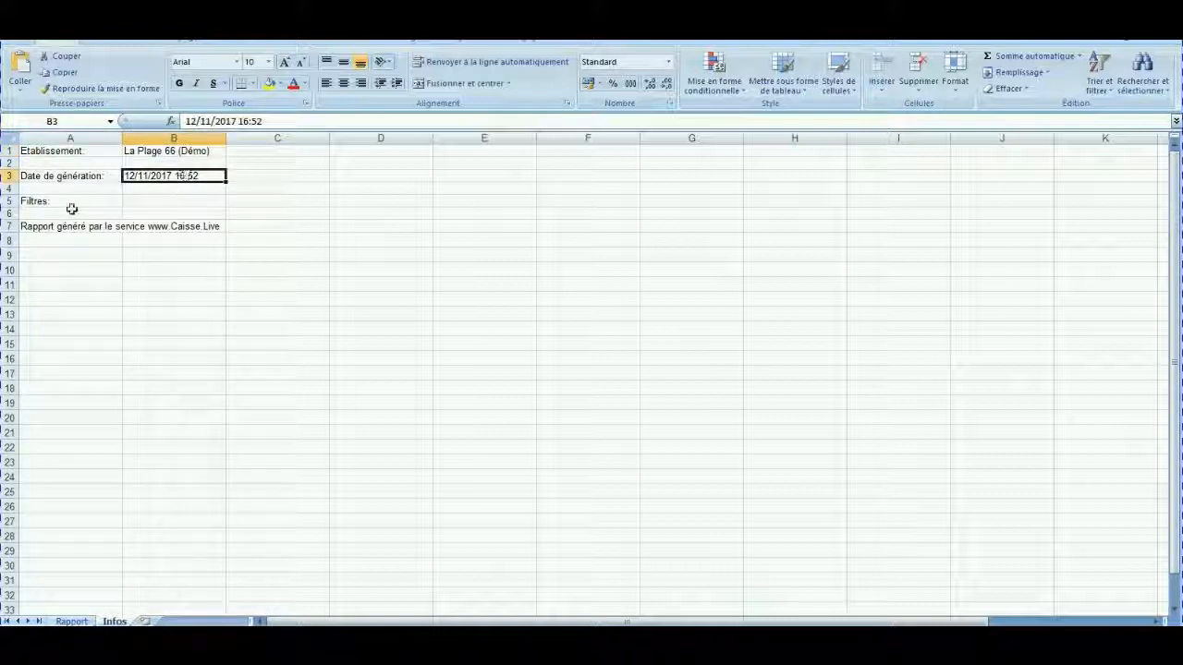
click(148, 200)
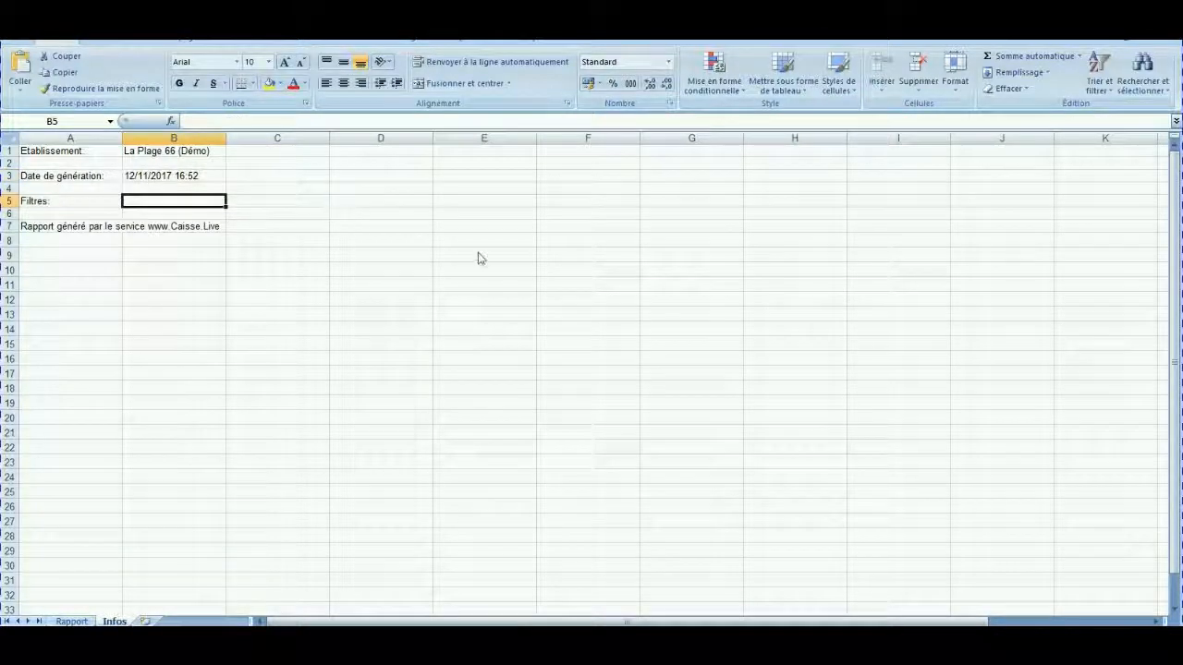
Close the exported workbook without saving changes and return to the report generator in Caisse.Live.
key(alt+Tab)
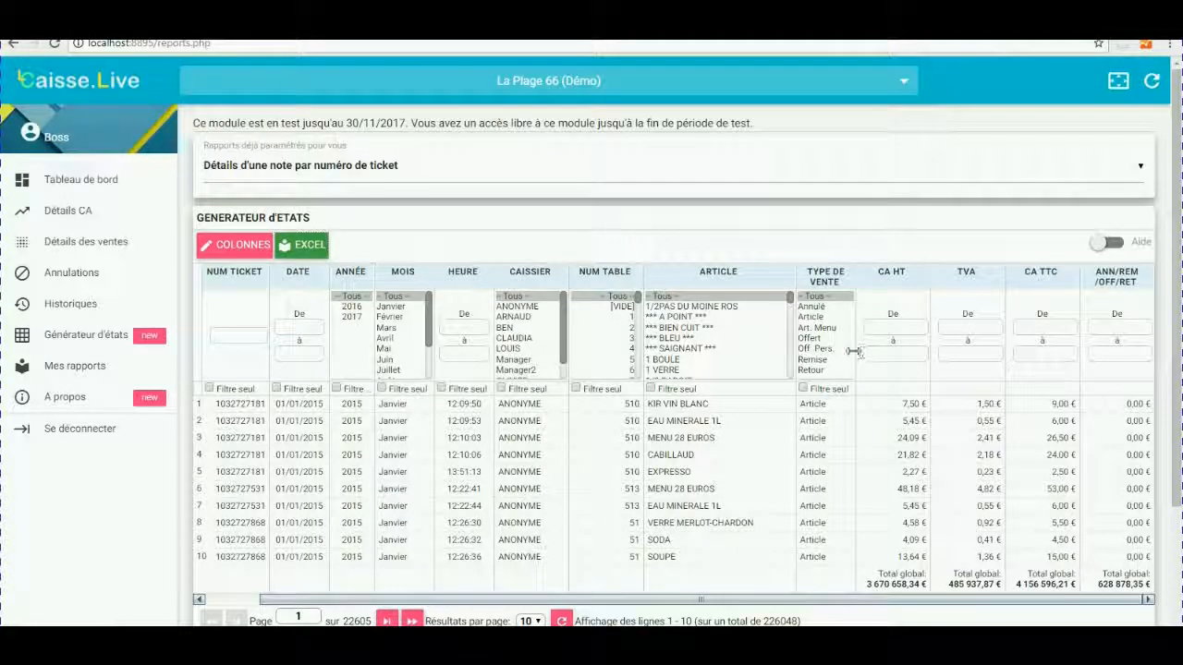
key(alt+Tab)
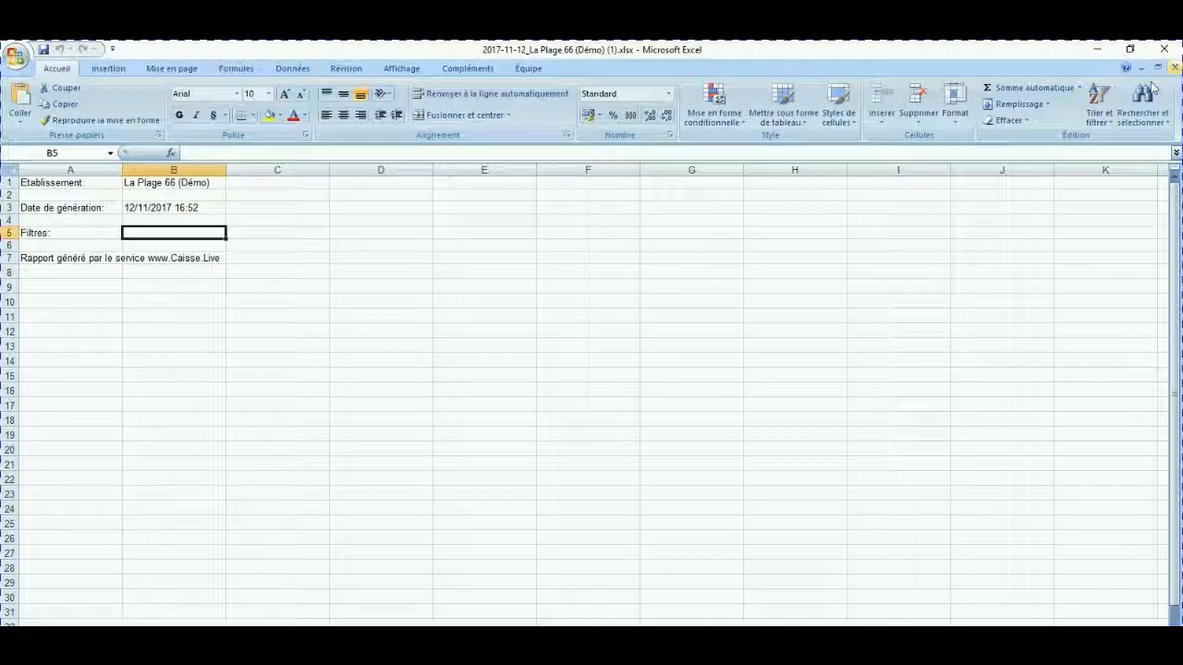
click(1169, 48)
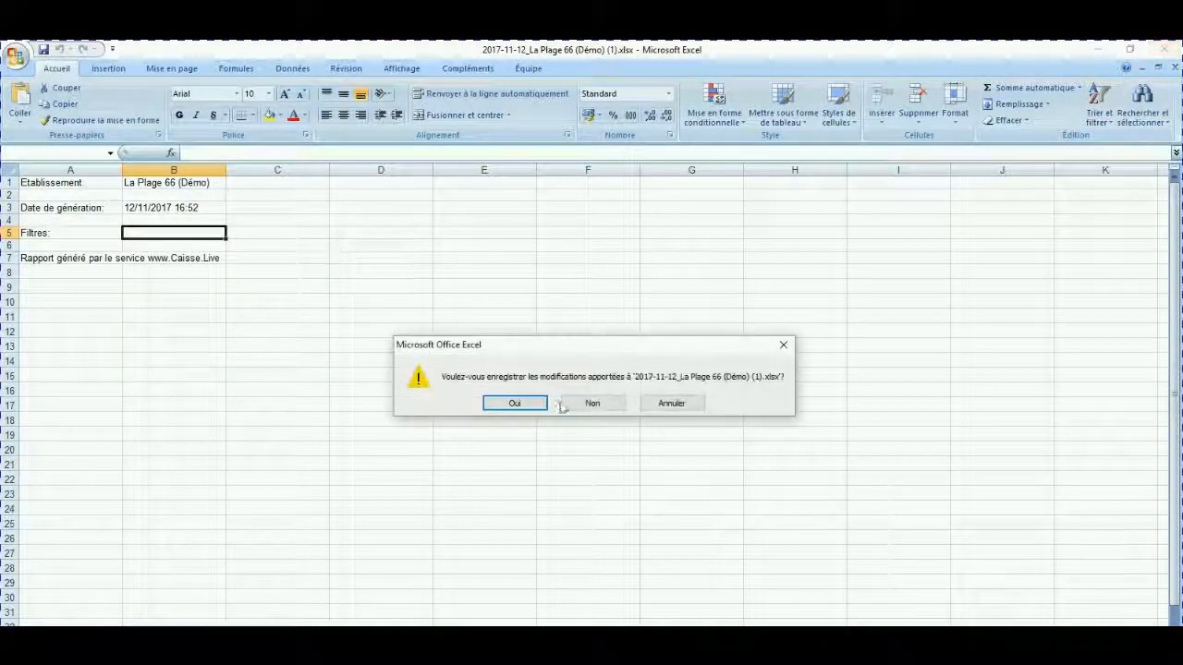
click(596, 404)
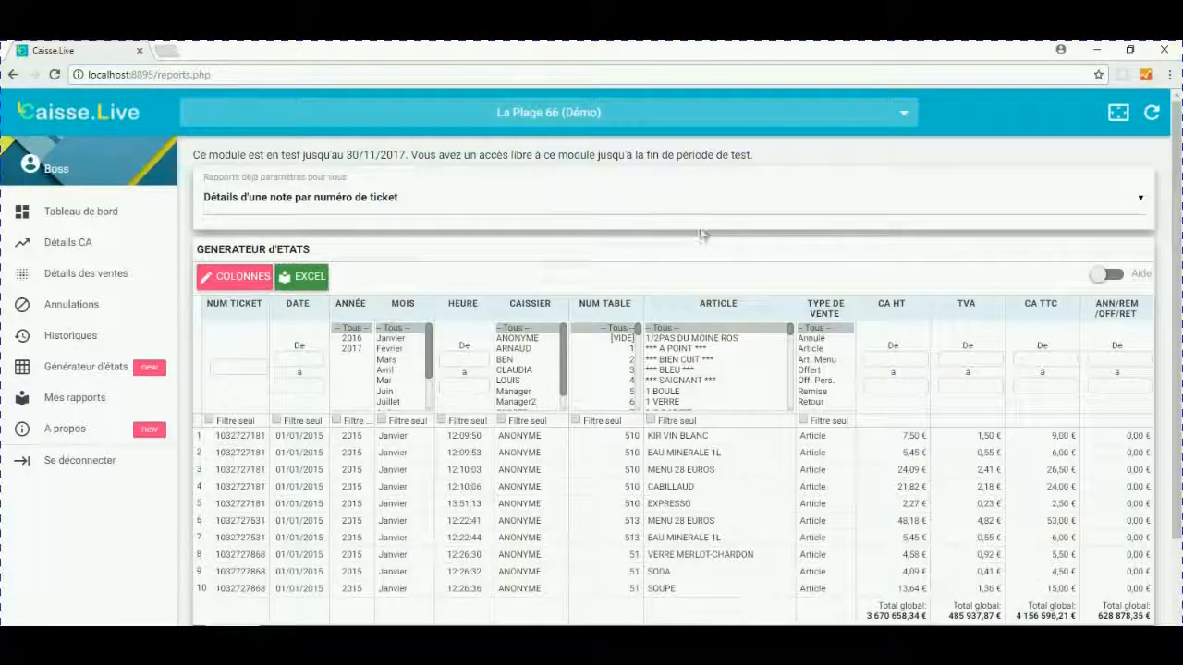
Filter the ANNÉE column on 2017 and the MOIS column on Juin, trying Février first.
click(350, 349)
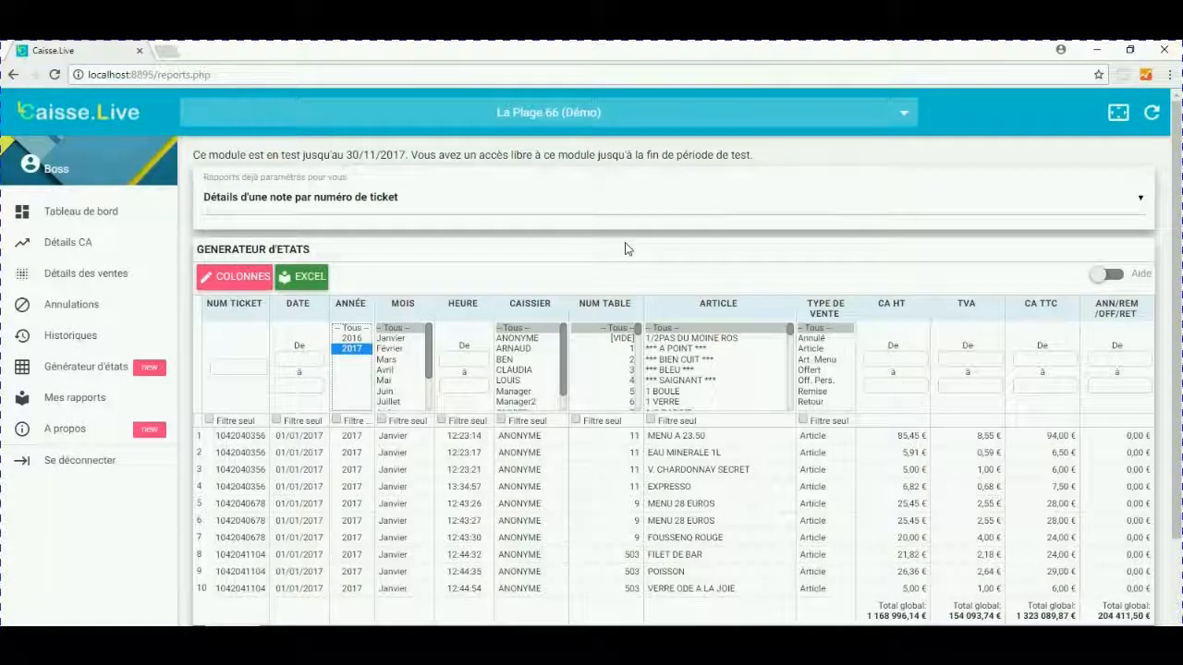
click(390, 348)
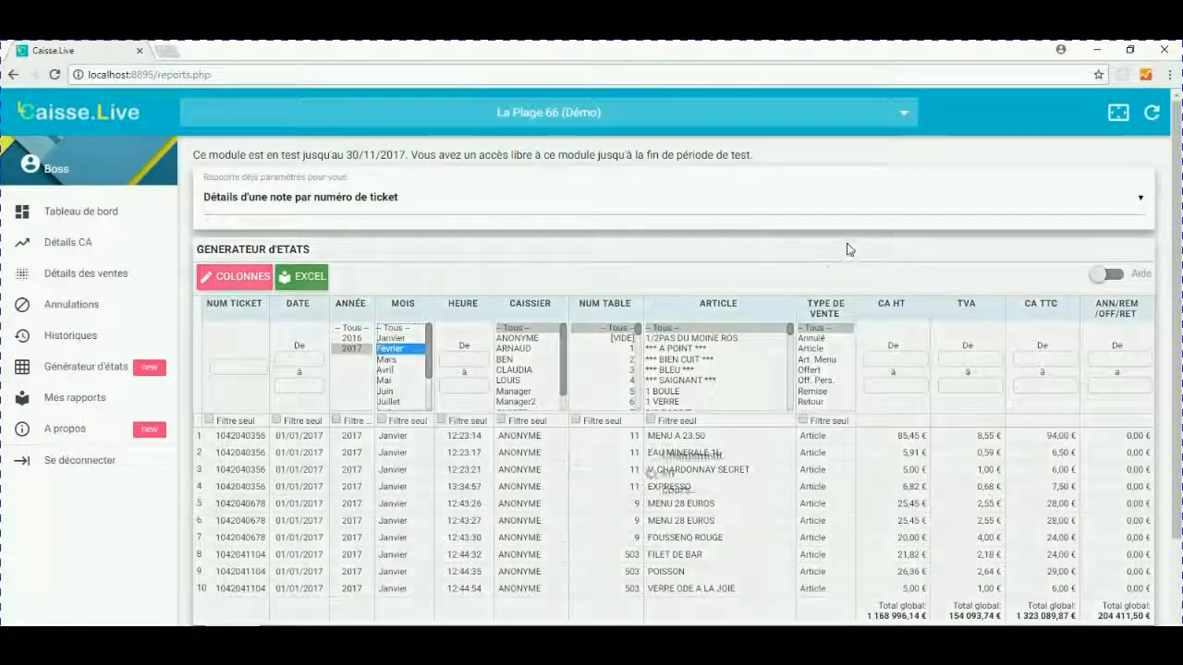
click(385, 391)
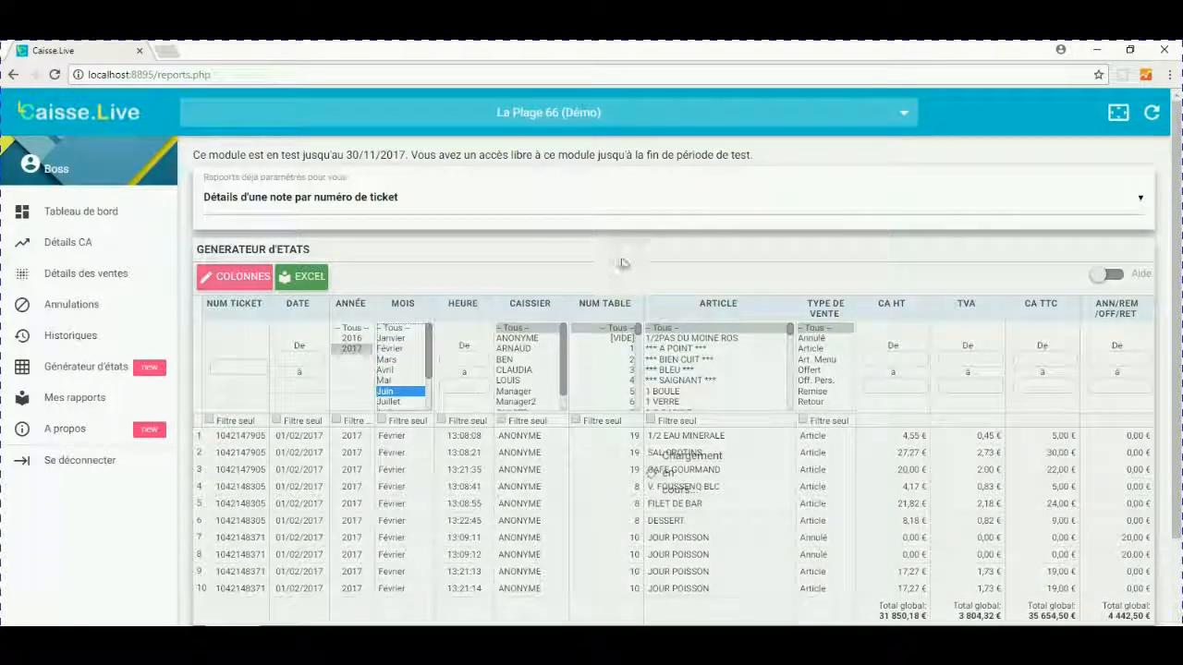
Filter the TYPE DE VENTE column on Annulé, Offert, Off. Pers., Remise and Retour together.
click(817, 338)
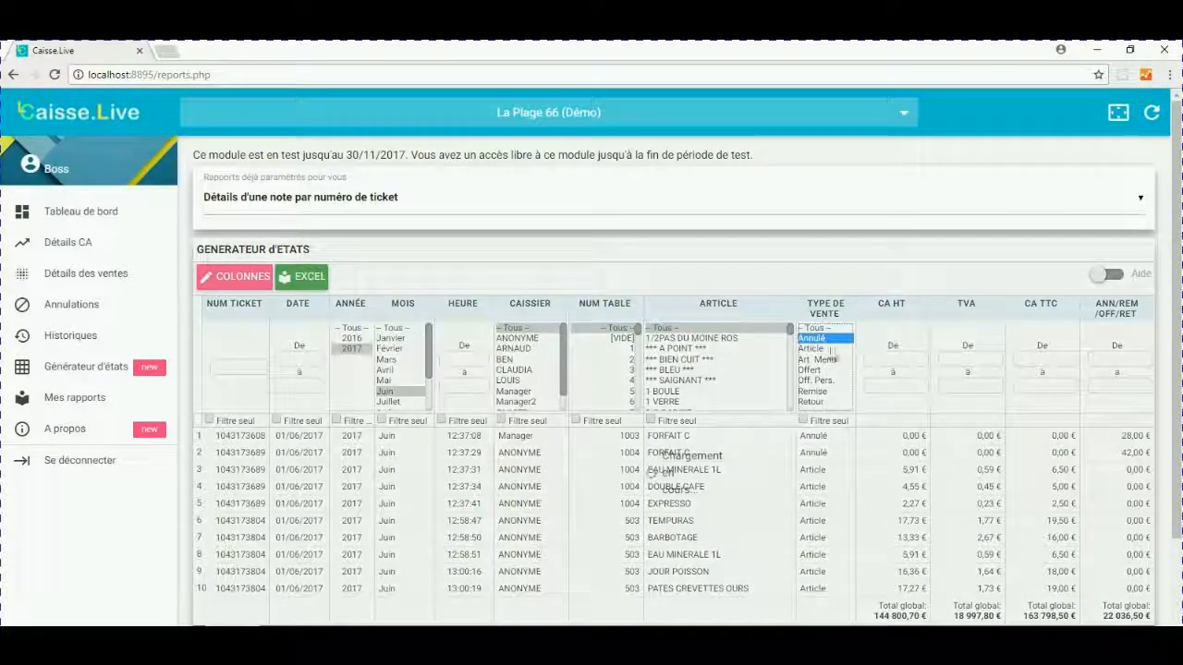
ctrl+click(811, 370)
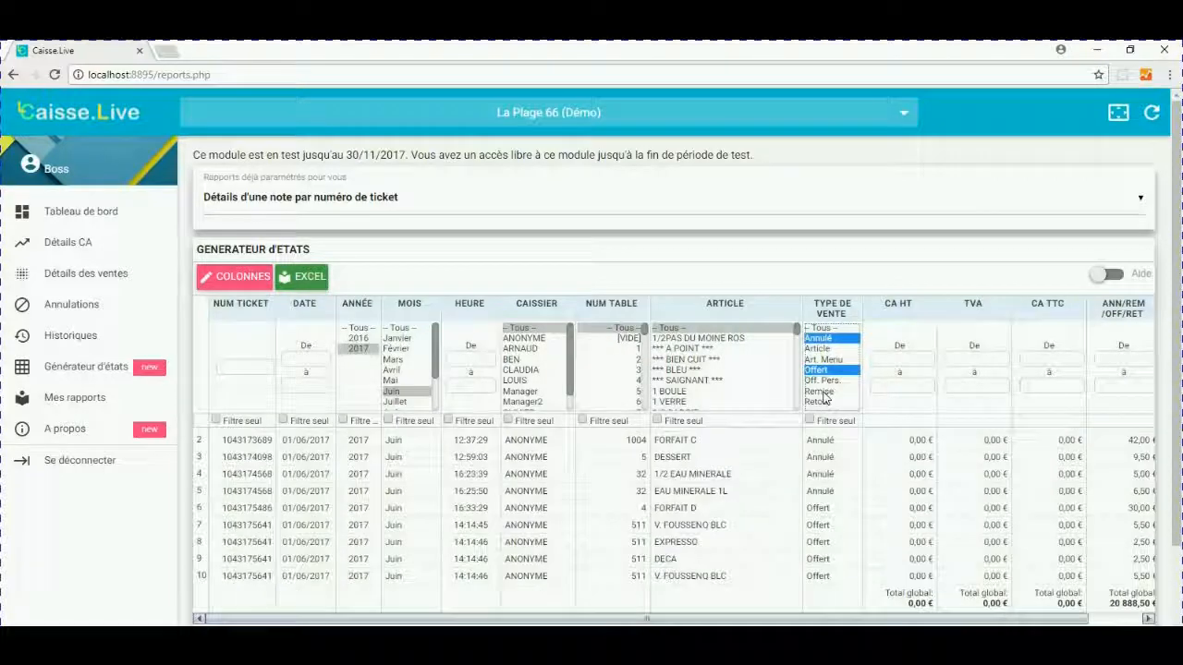
ctrl+click(816, 402)
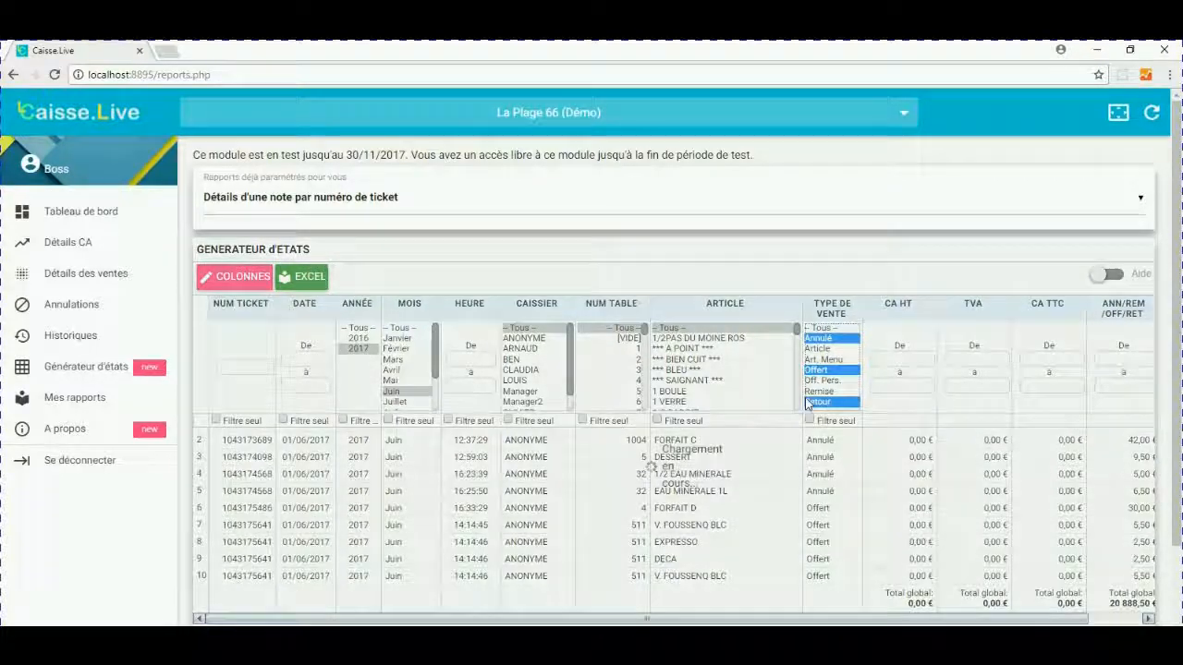
ctrl+click(819, 392)
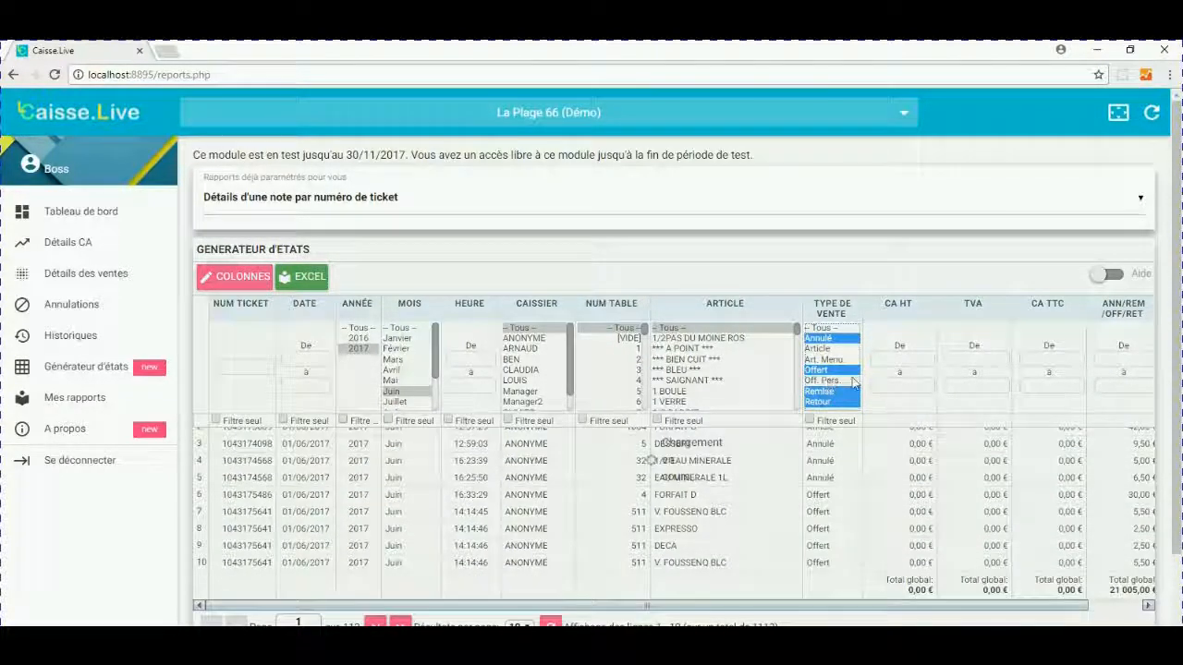
ctrl+click(826, 381)
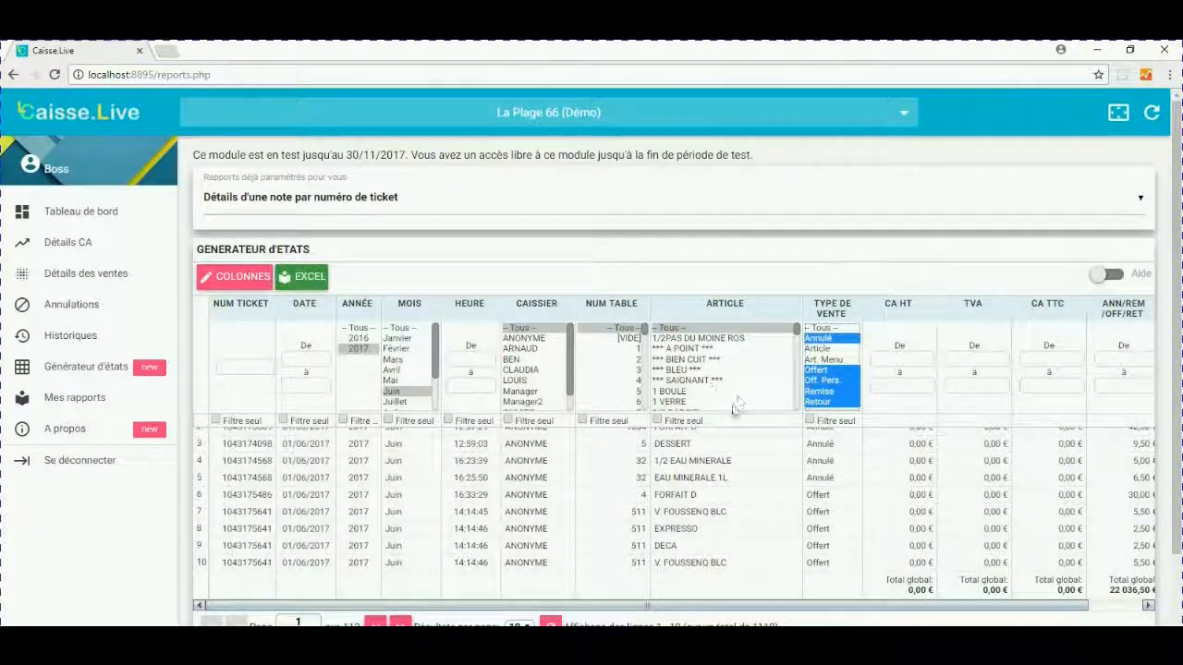
Export the filtered ticket details table to Excel and open the downloaded 2017-11-12 La Plage 66 (Démo) workbook.
scroll(738, 402, down, 1)
scroll(887, 448, up, 1)
scroll(1179, 338, down, 2)
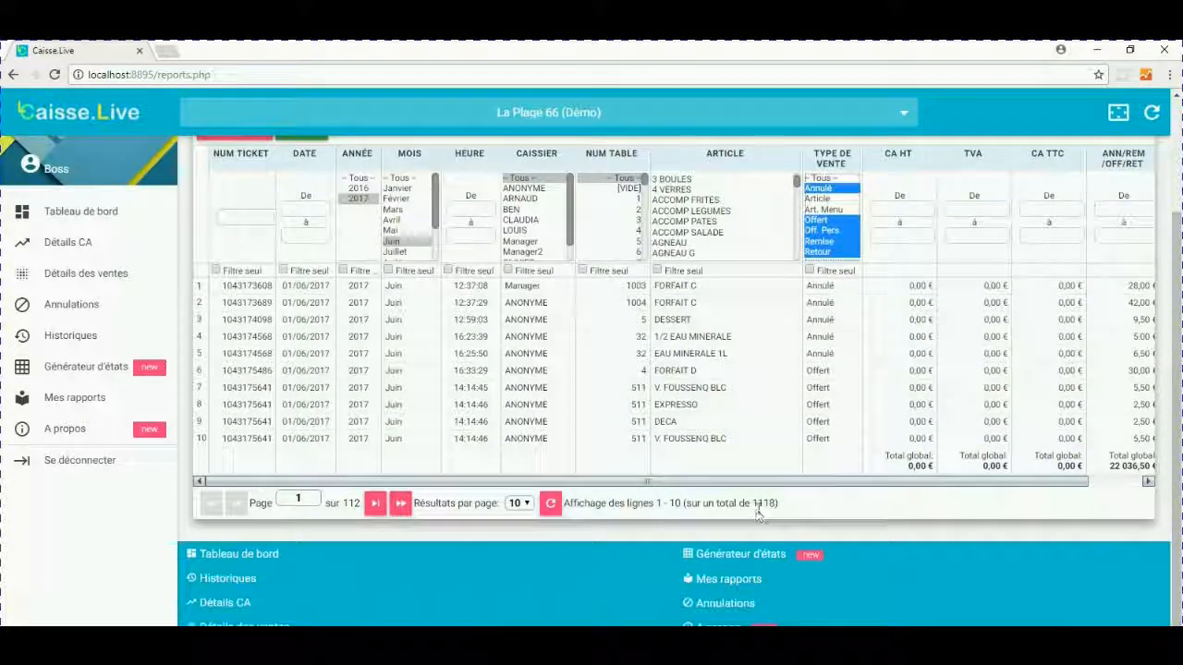
scroll(839, 459, up, 2)
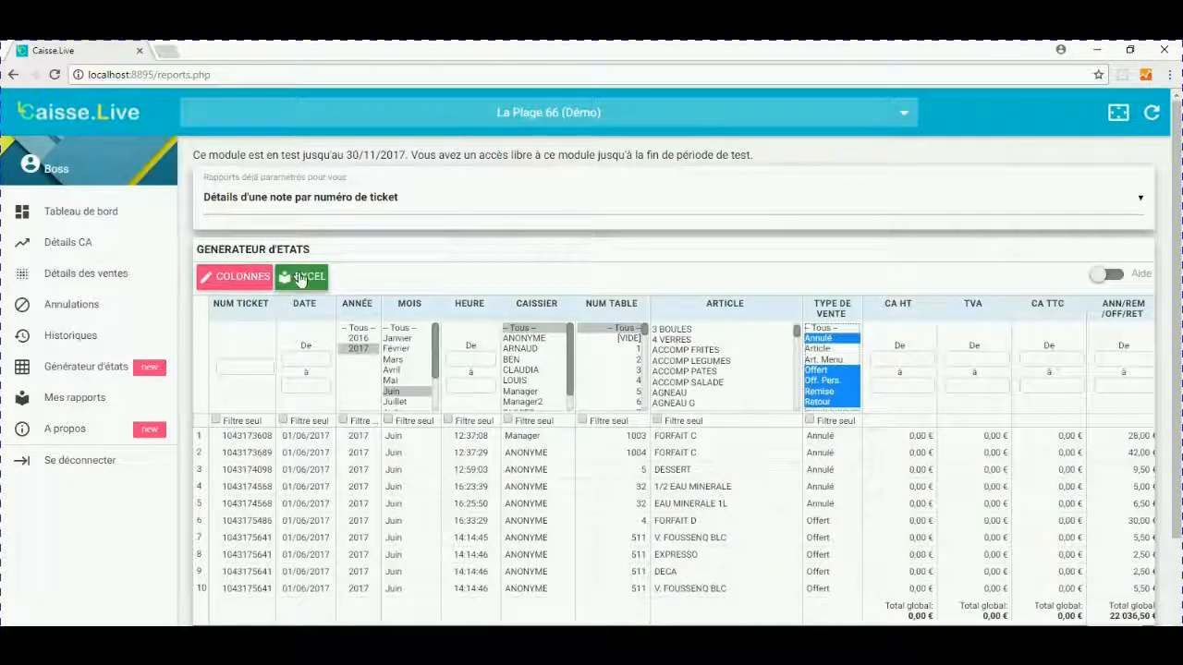
click(300, 279)
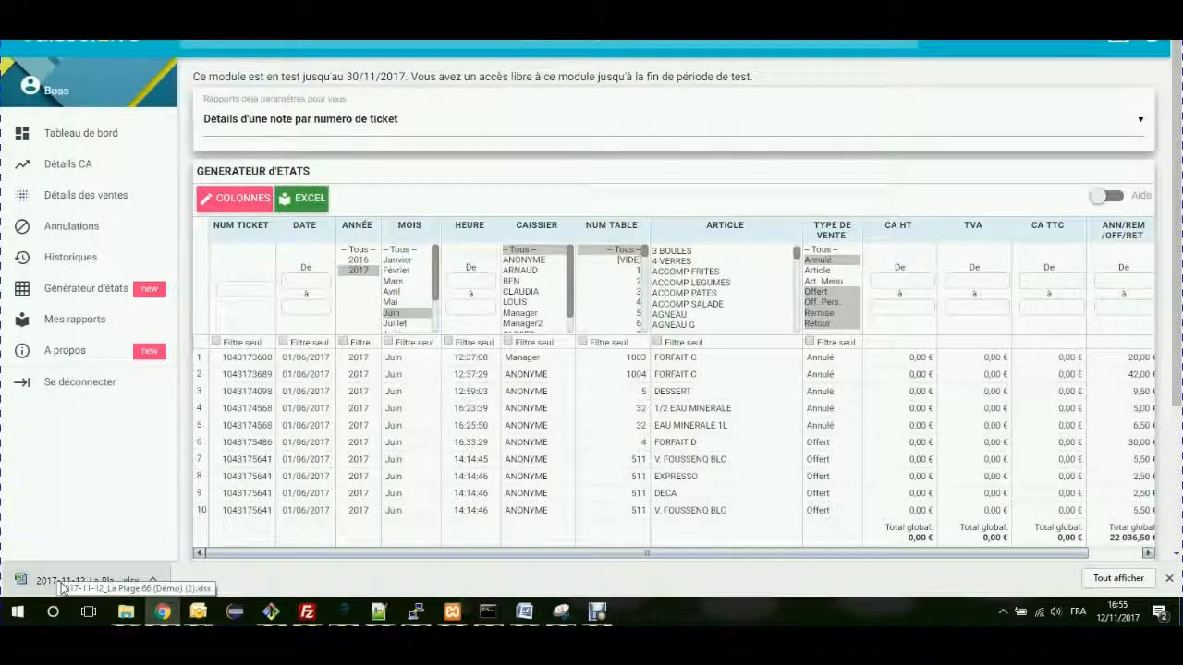
click(63, 660)
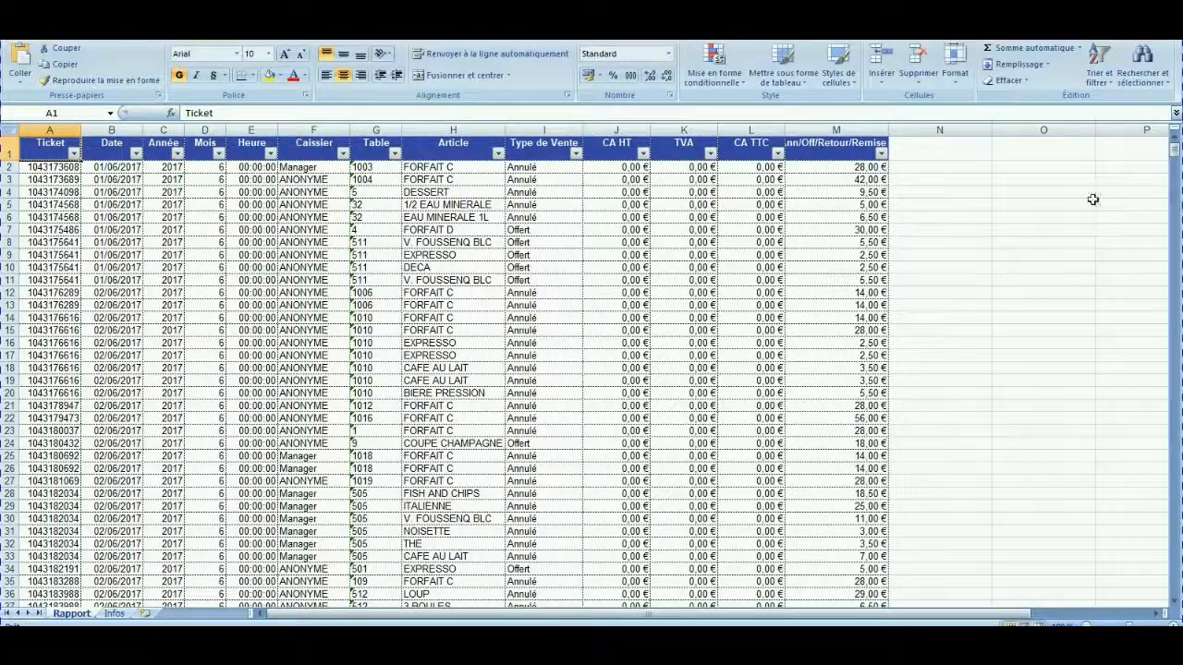
Examine the Rapport sheet down to its total row and the year and month filters on the Infos sheet, ending on Rapport.
drag(1174, 149, 1174, 588)
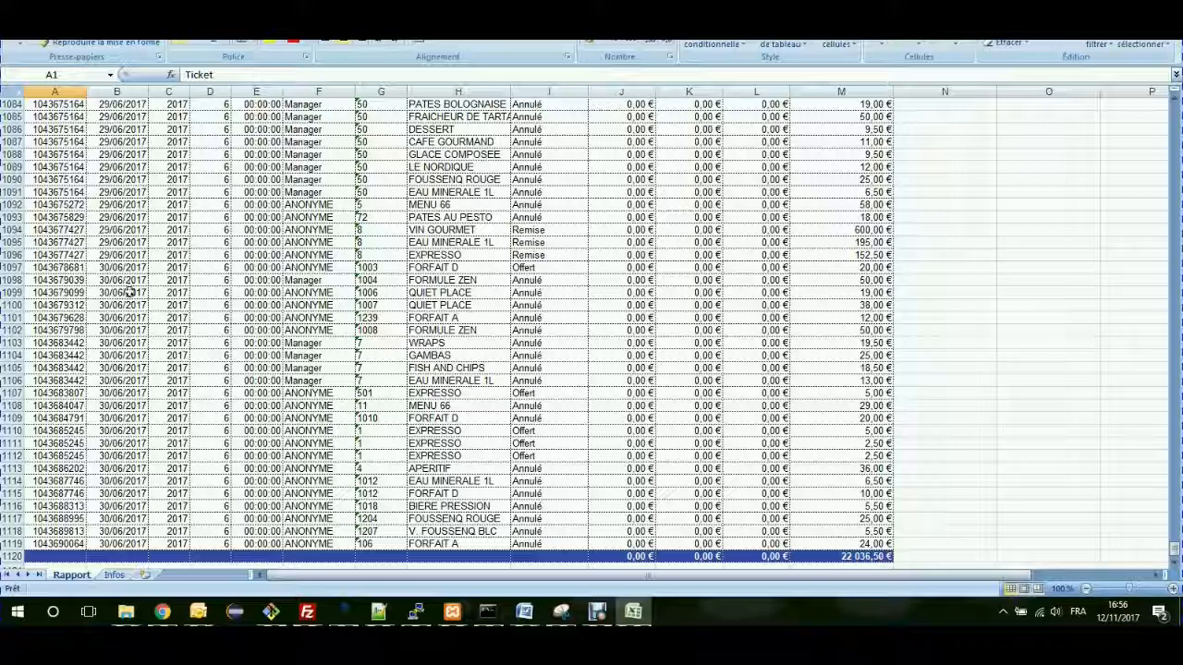
click(114, 575)
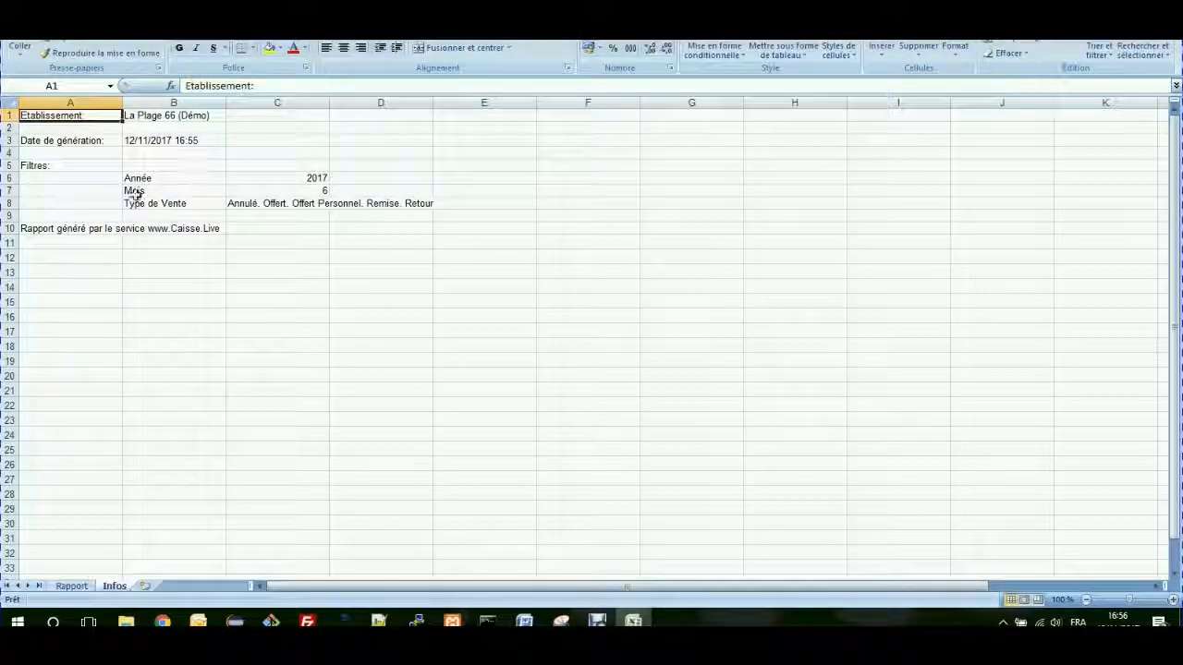
click(319, 180)
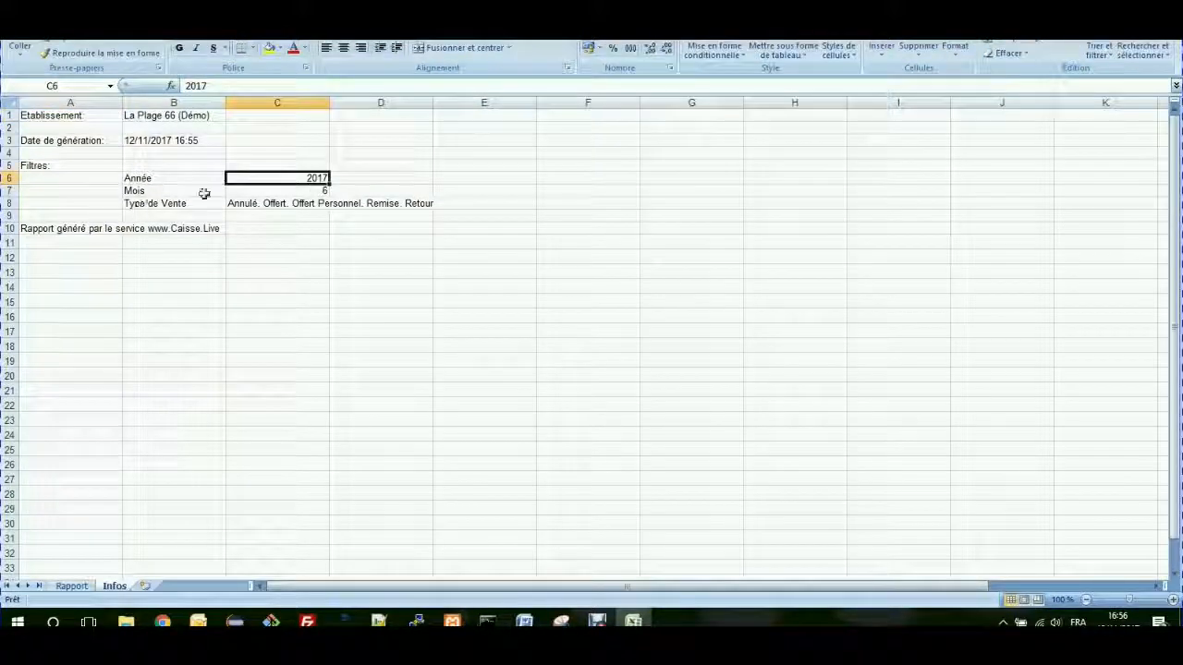
click(319, 190)
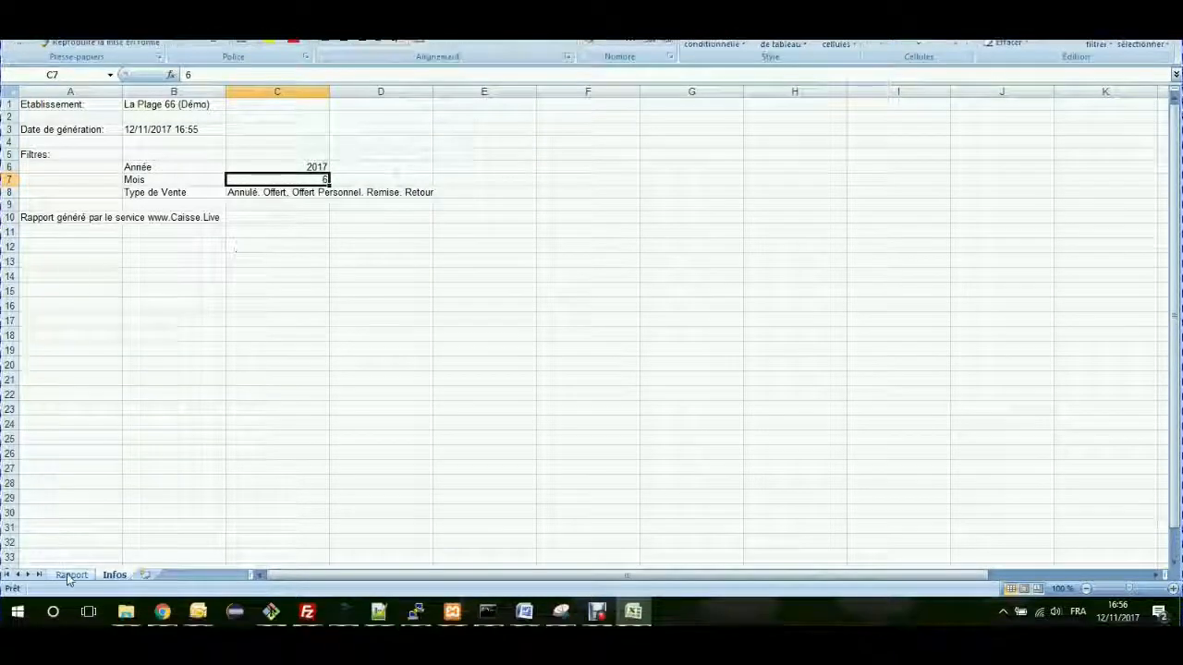
click(71, 586)
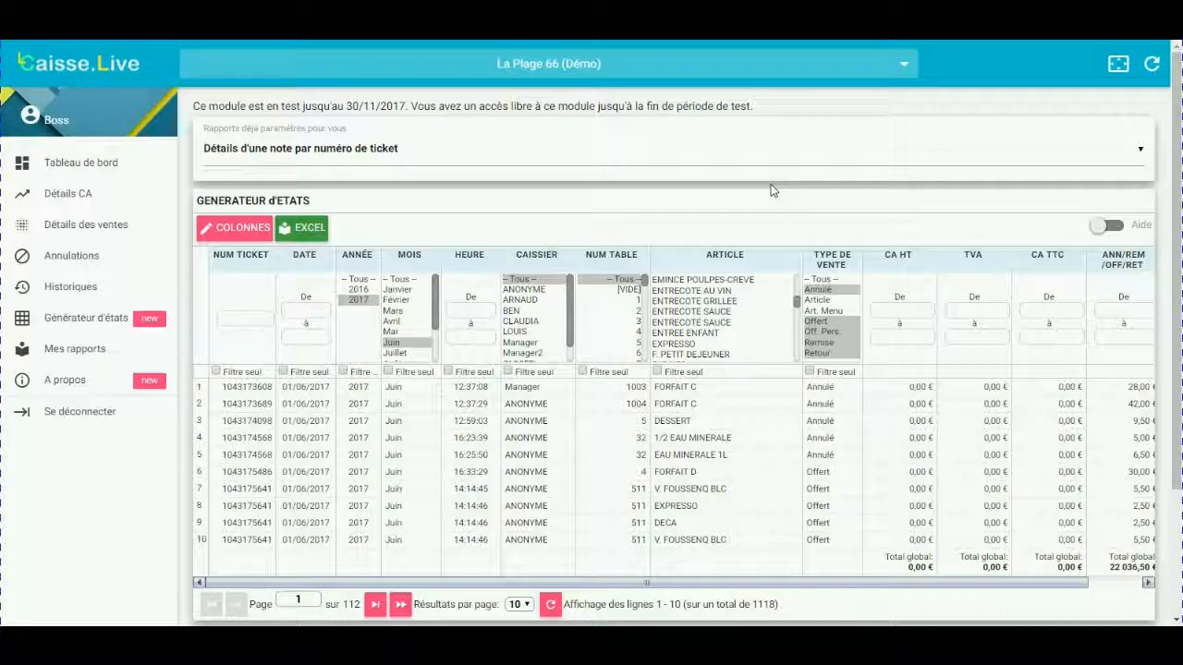
Back in Caisse.Live, hide the Num Ticket, Date and Heure columns and show the Tranche Horaire column.
key(F11)
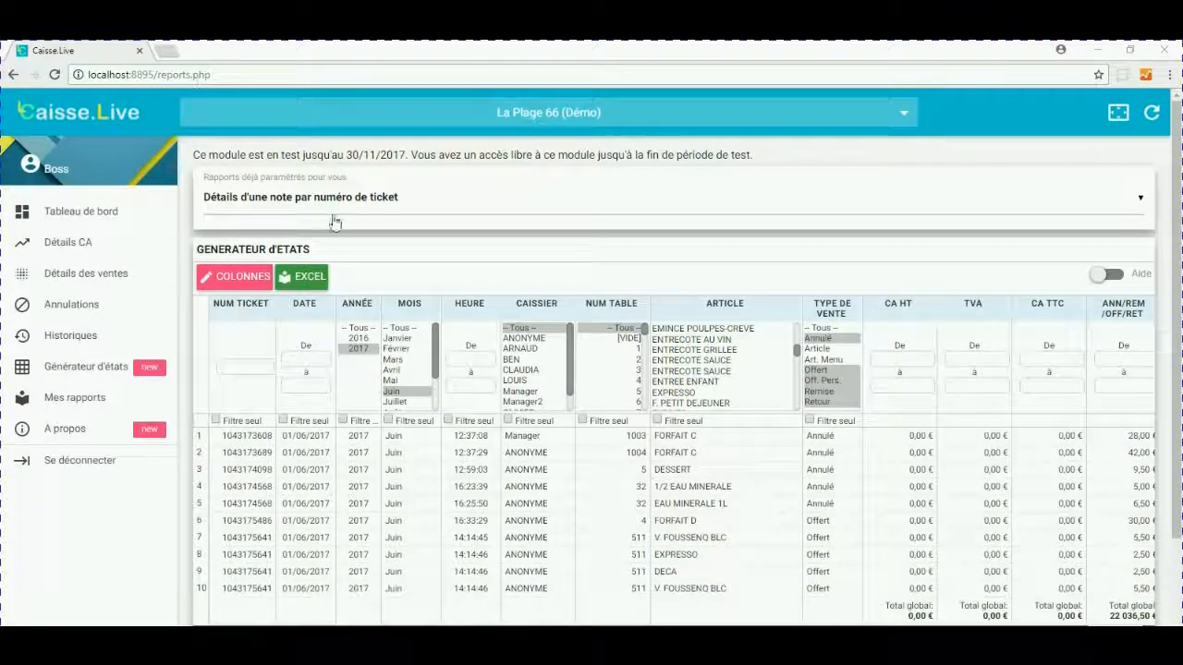
click(236, 276)
click(207, 326)
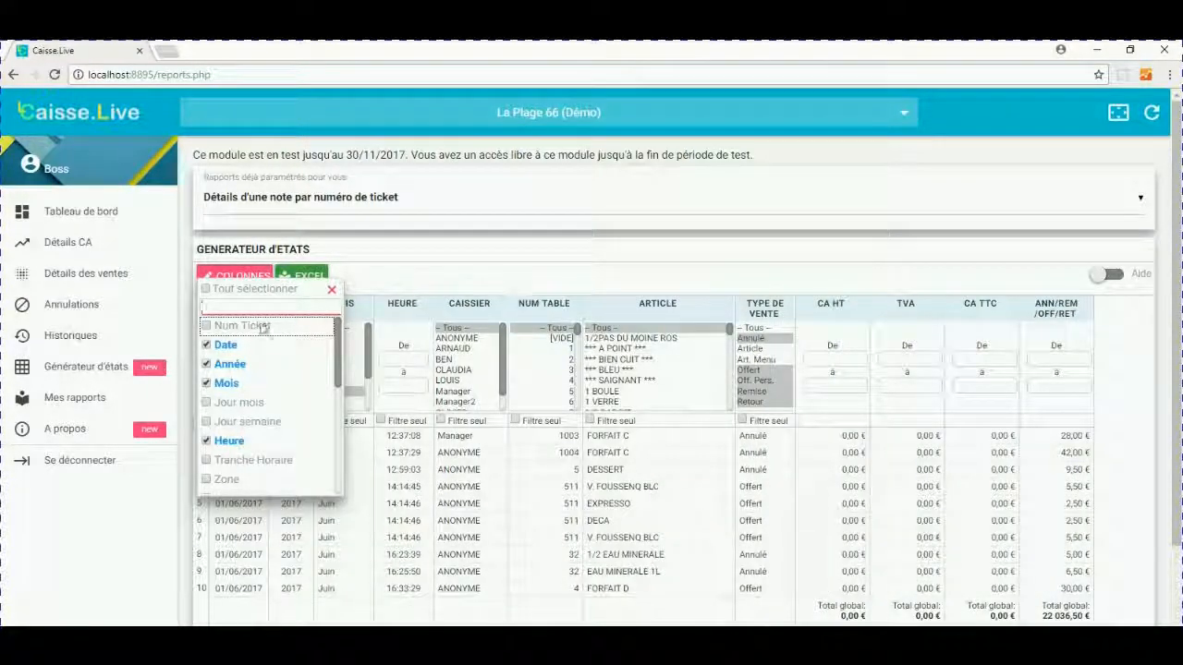
click(207, 346)
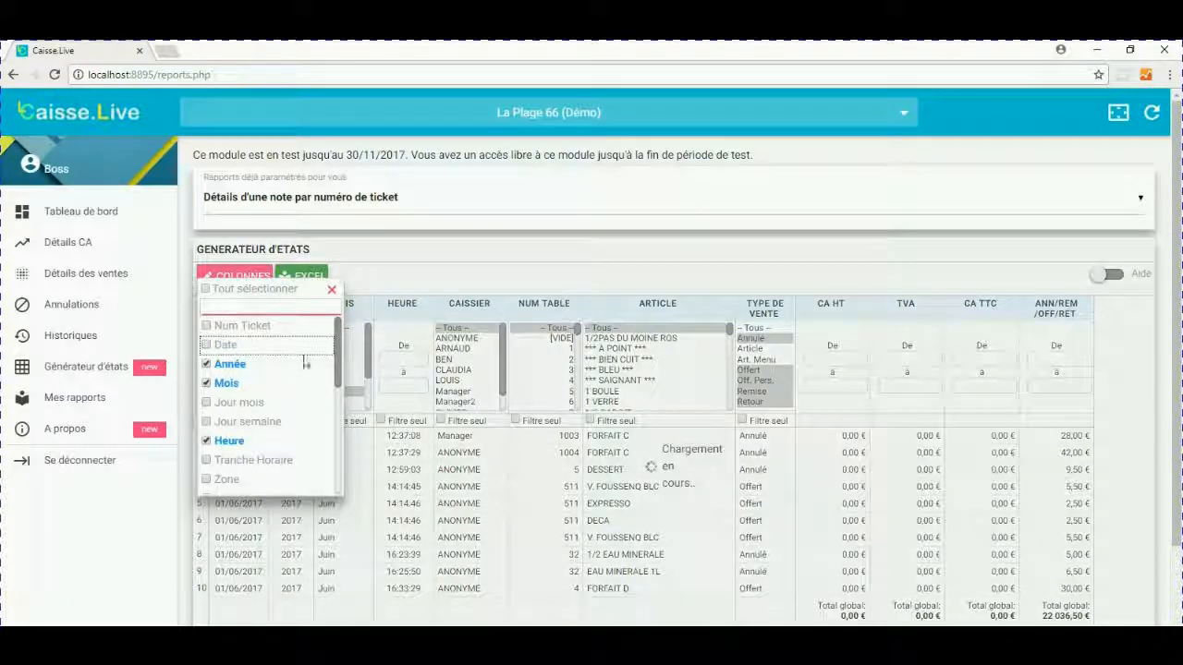
click(207, 442)
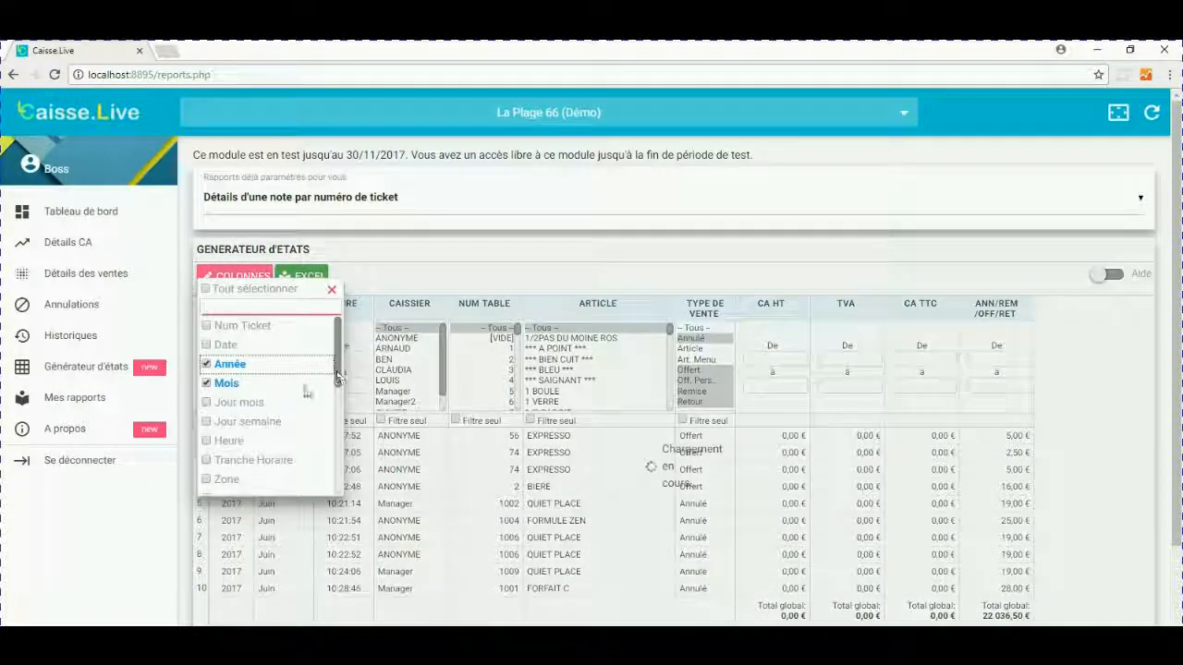
click(207, 462)
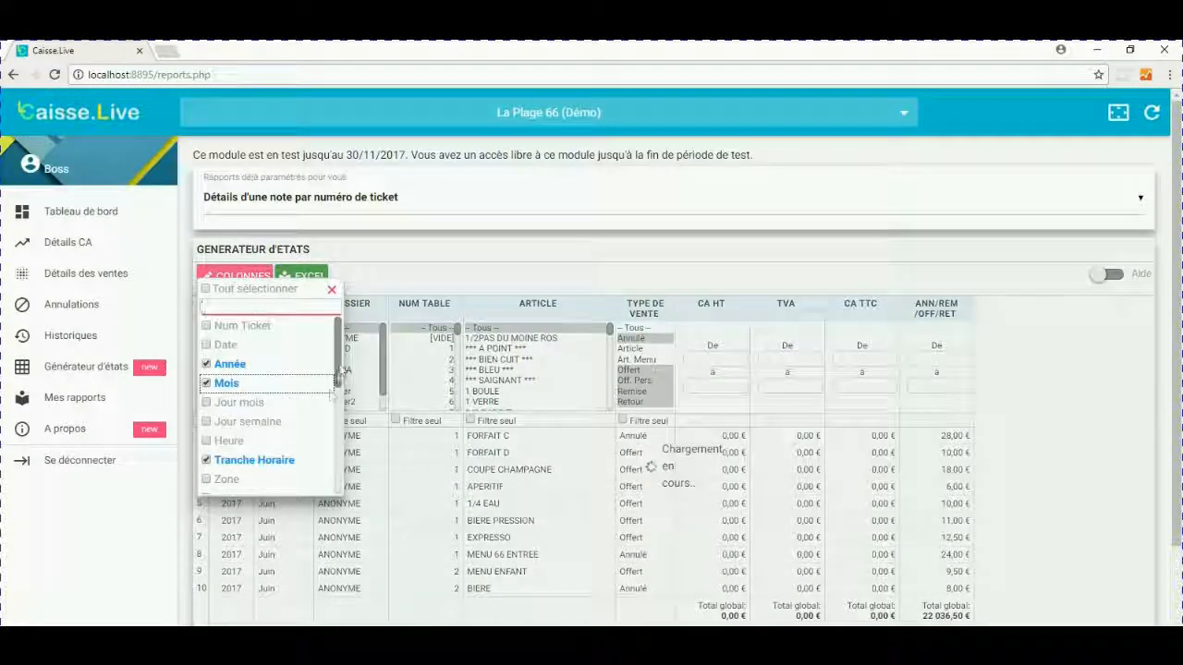
Hide the Caissier, Num Table and Type de vente columns, show Quantité, and close the column chooser.
drag(337, 361, 339, 392)
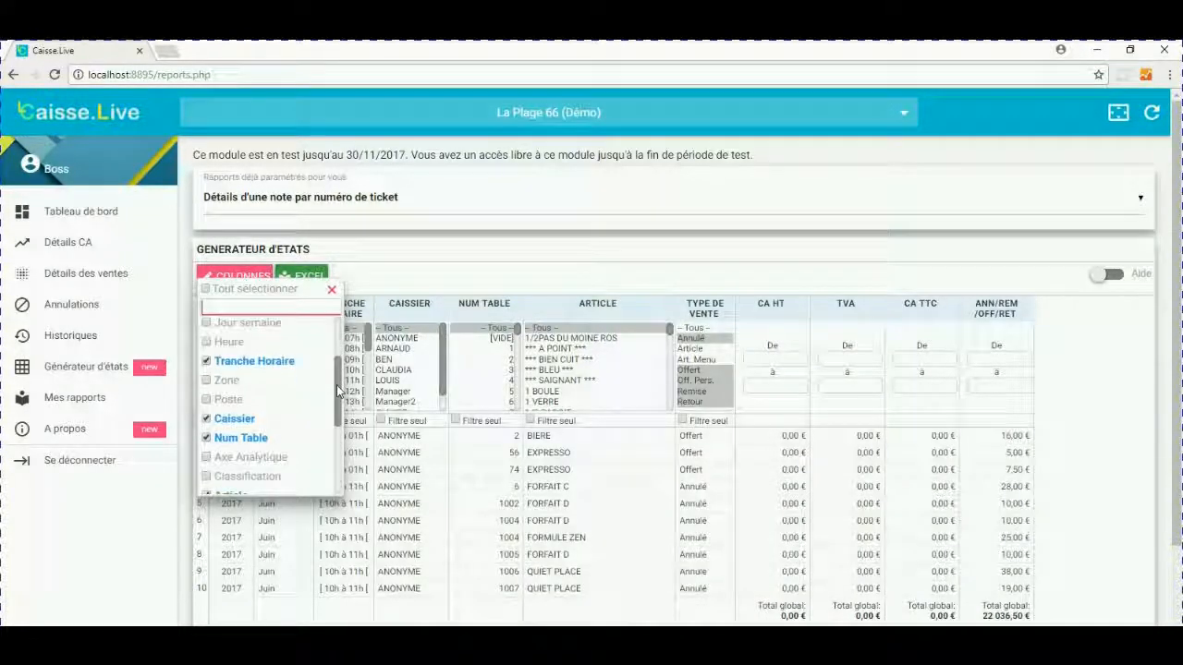
click(206, 419)
click(207, 440)
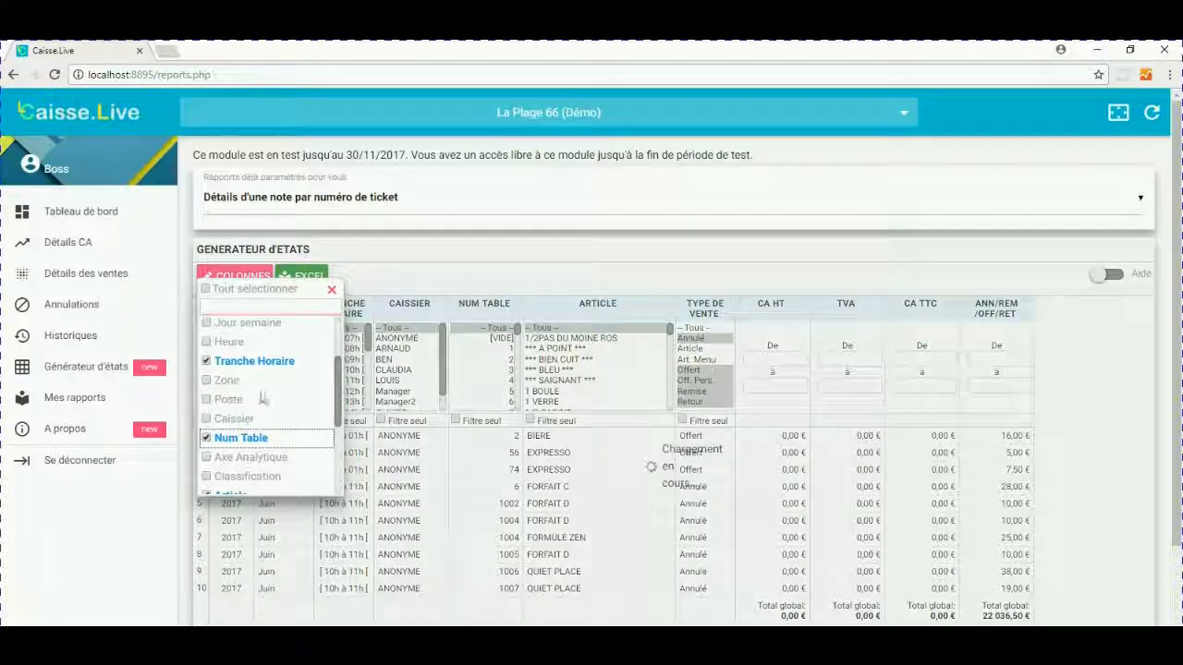
drag(333, 396, 339, 451)
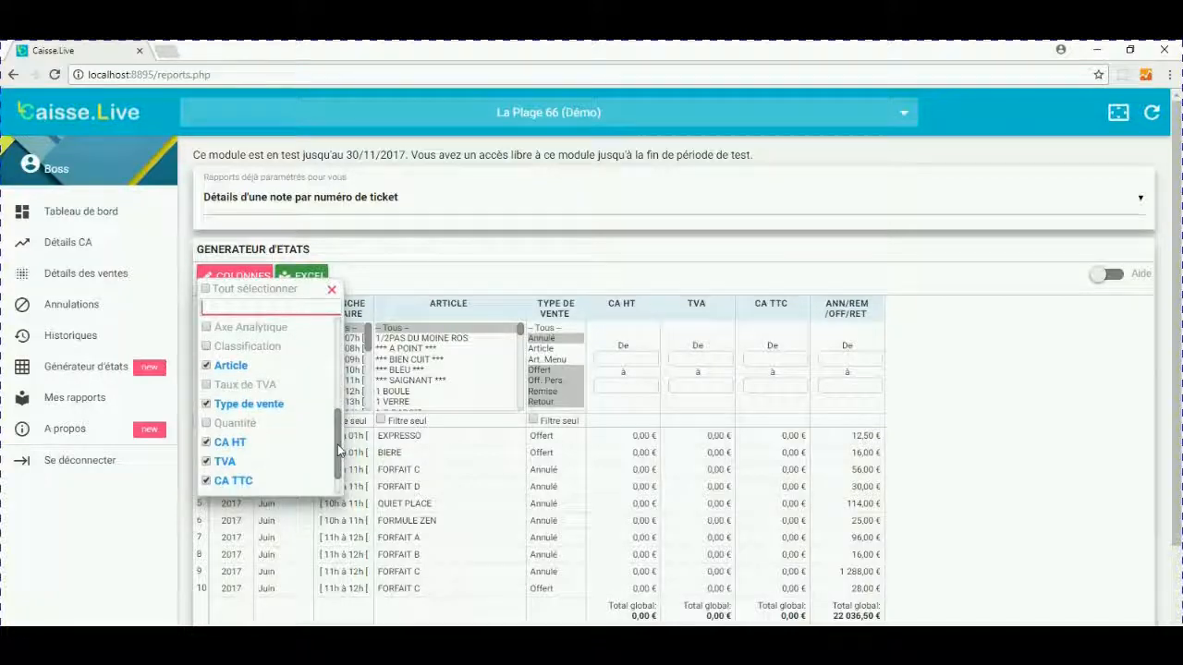
click(208, 404)
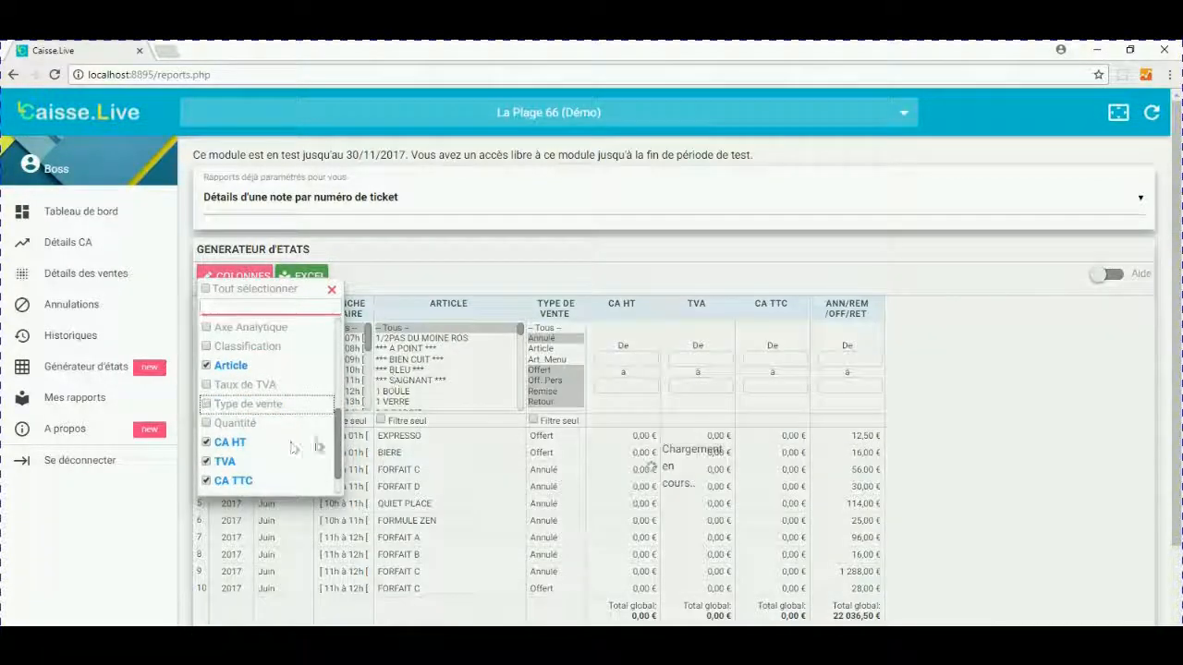
click(230, 423)
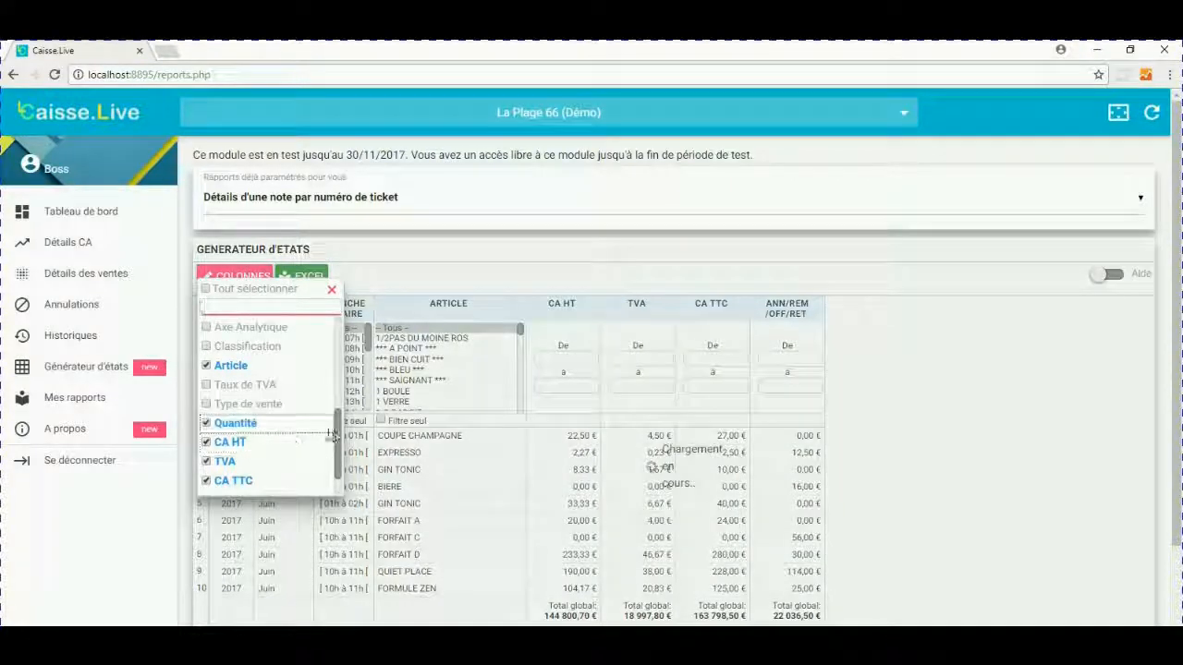
drag(334, 435, 335, 451)
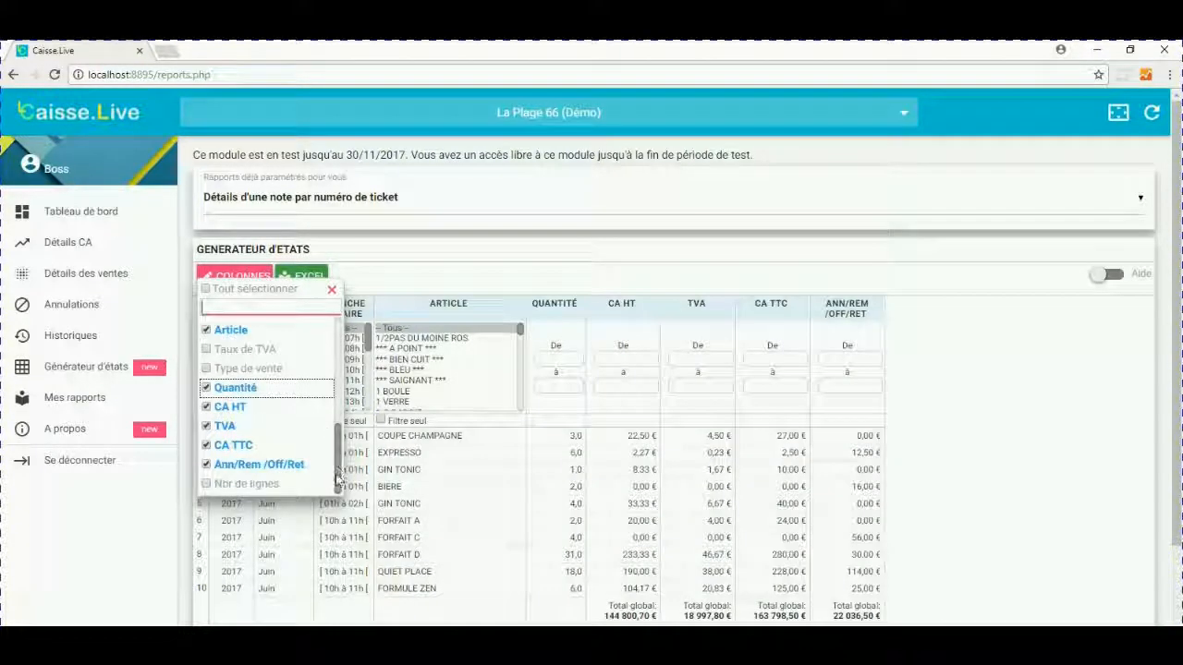
click(331, 290)
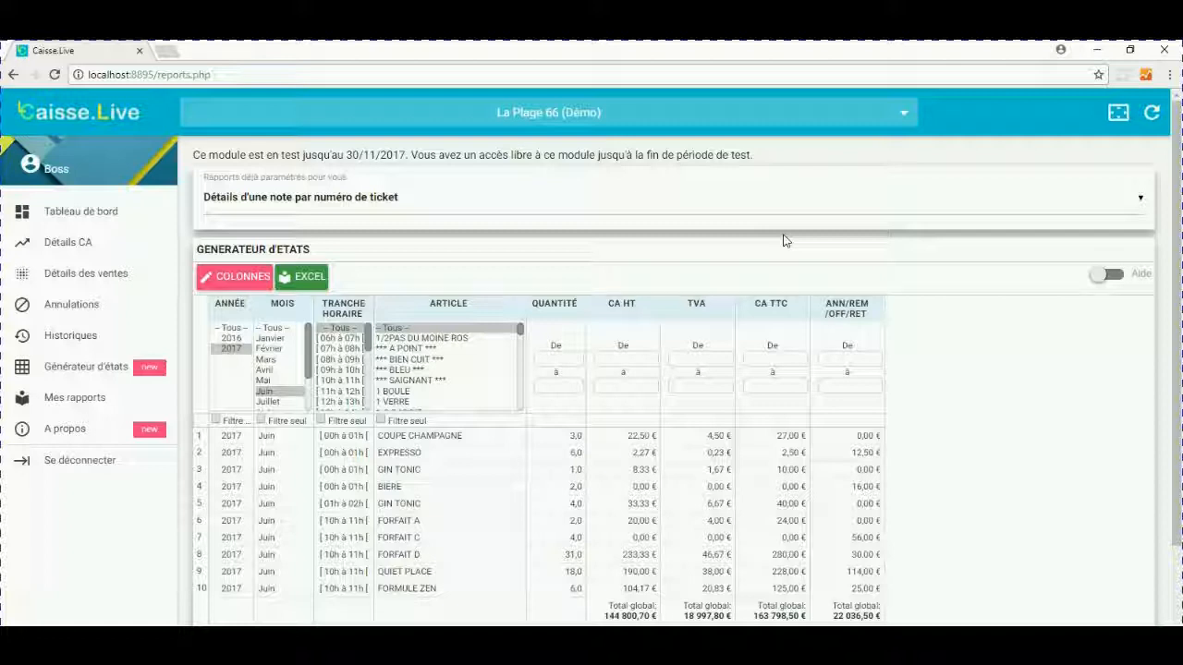
Filter the table on ANNÉE 2017, MOIS Juin and the article EXPRESSO.
click(230, 351)
click(266, 392)
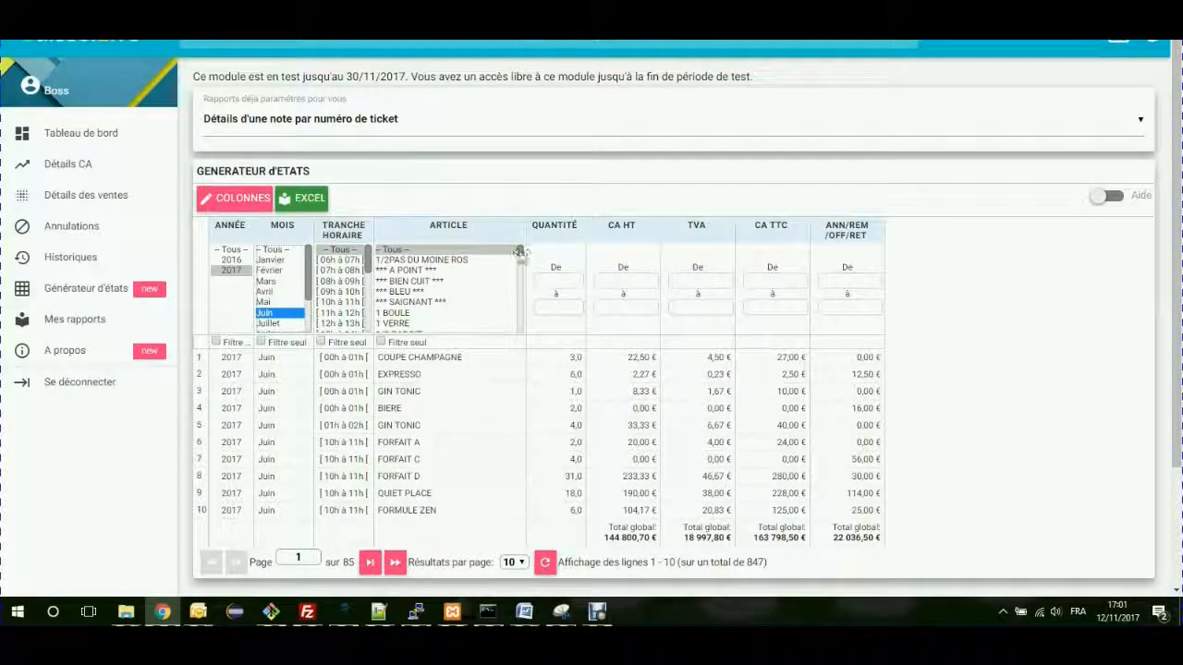
drag(519, 256, 523, 274)
scroll(441, 308, down, 4)
scroll(442, 308, up, 3)
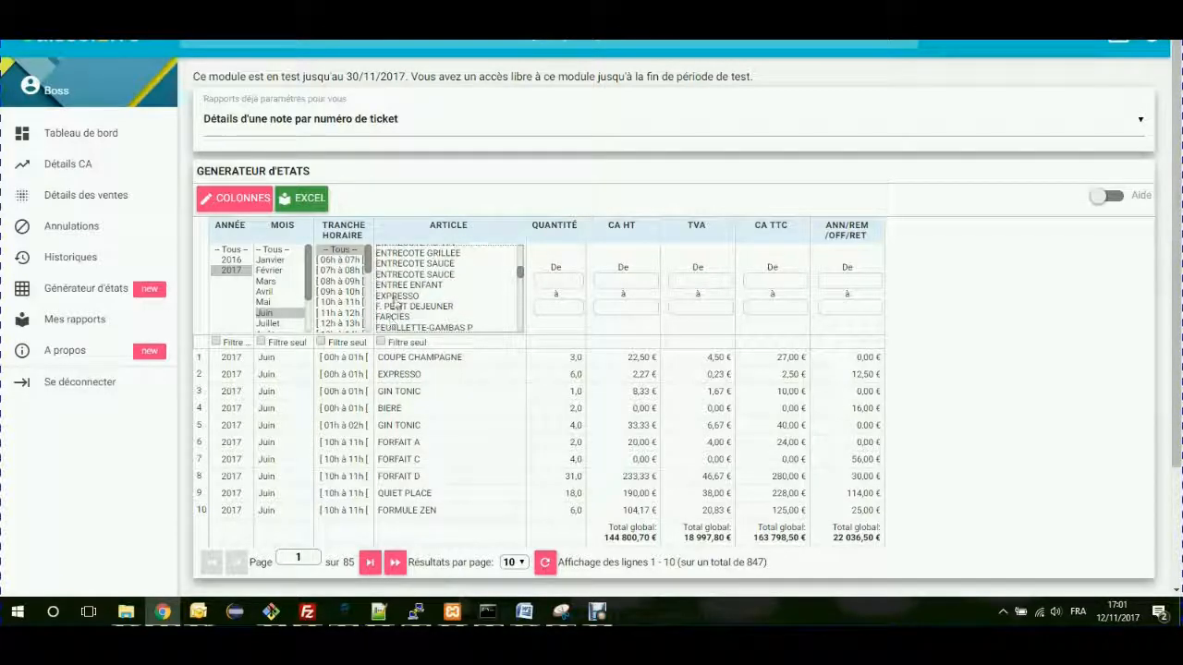
click(399, 296)
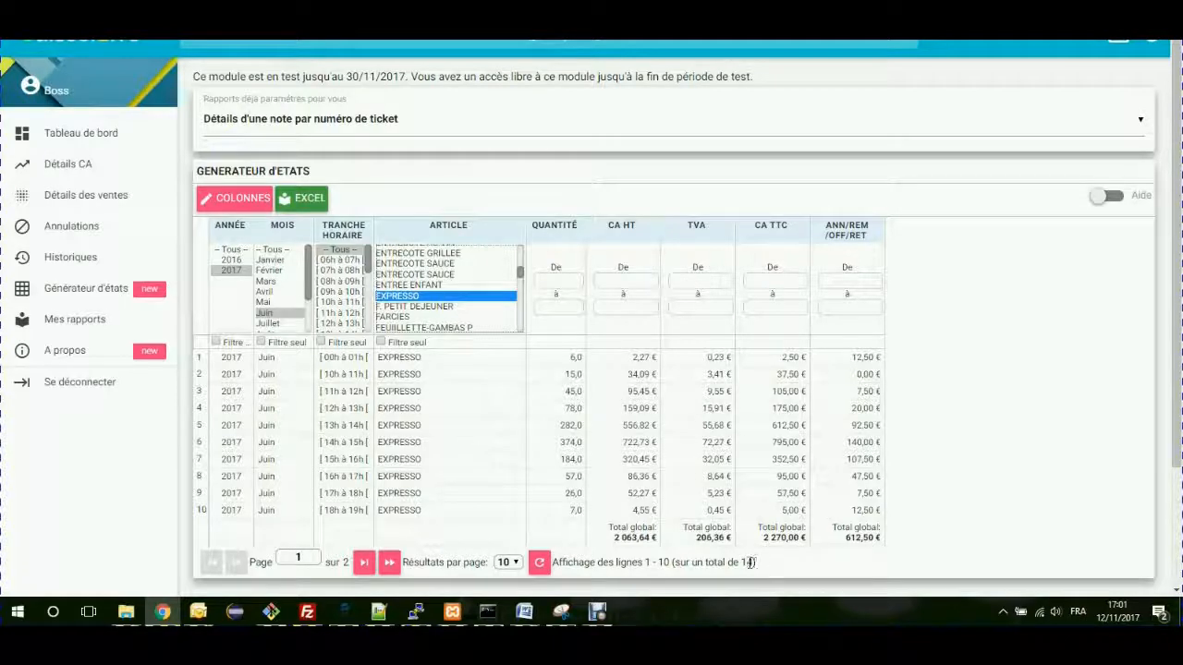
Show 20 results per page and sort the table by QUANTITÉ in descending order.
click(506, 562)
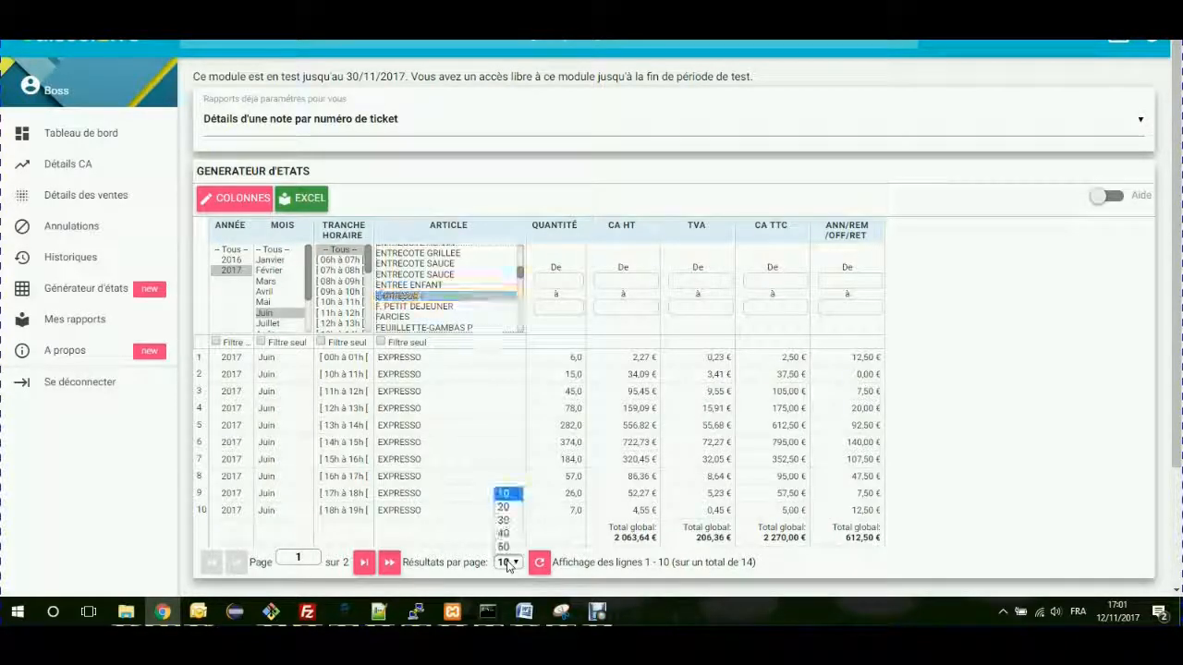
click(504, 508)
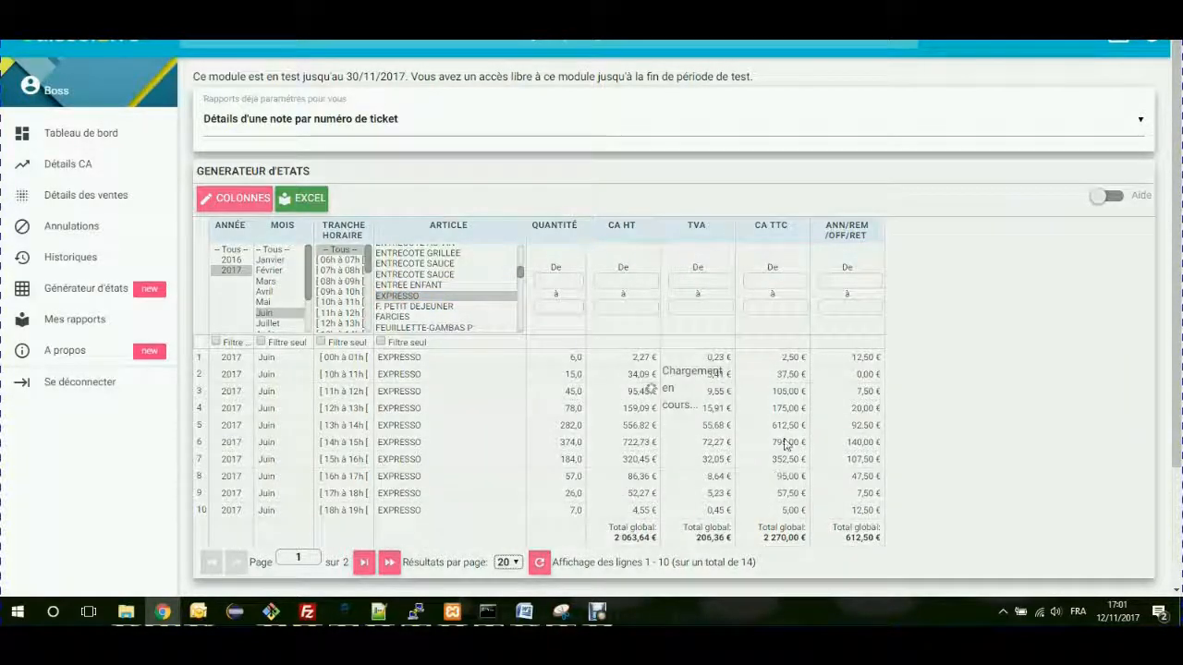
scroll(969, 355, down, 2)
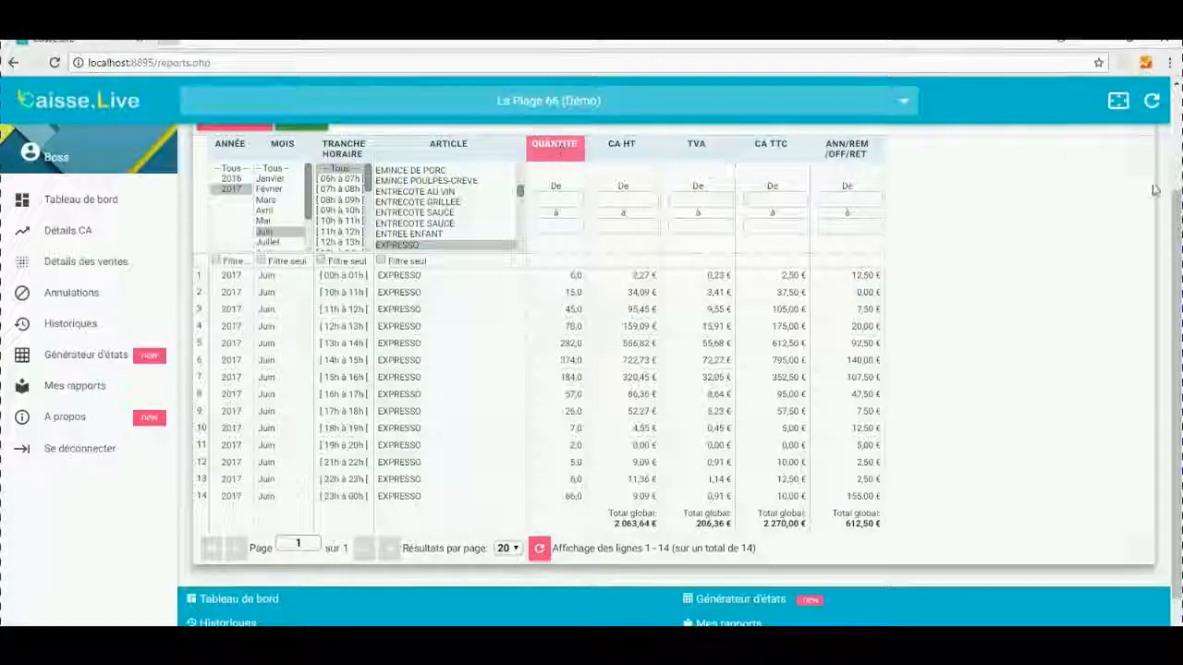
click(554, 93)
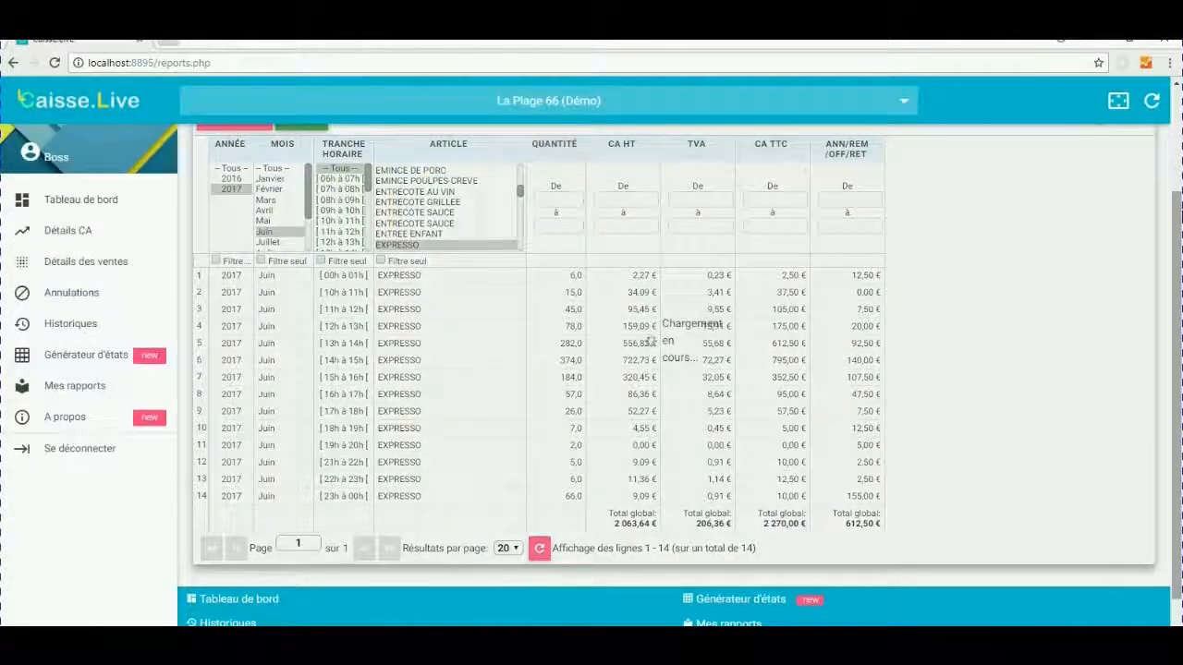
click(633, 160)
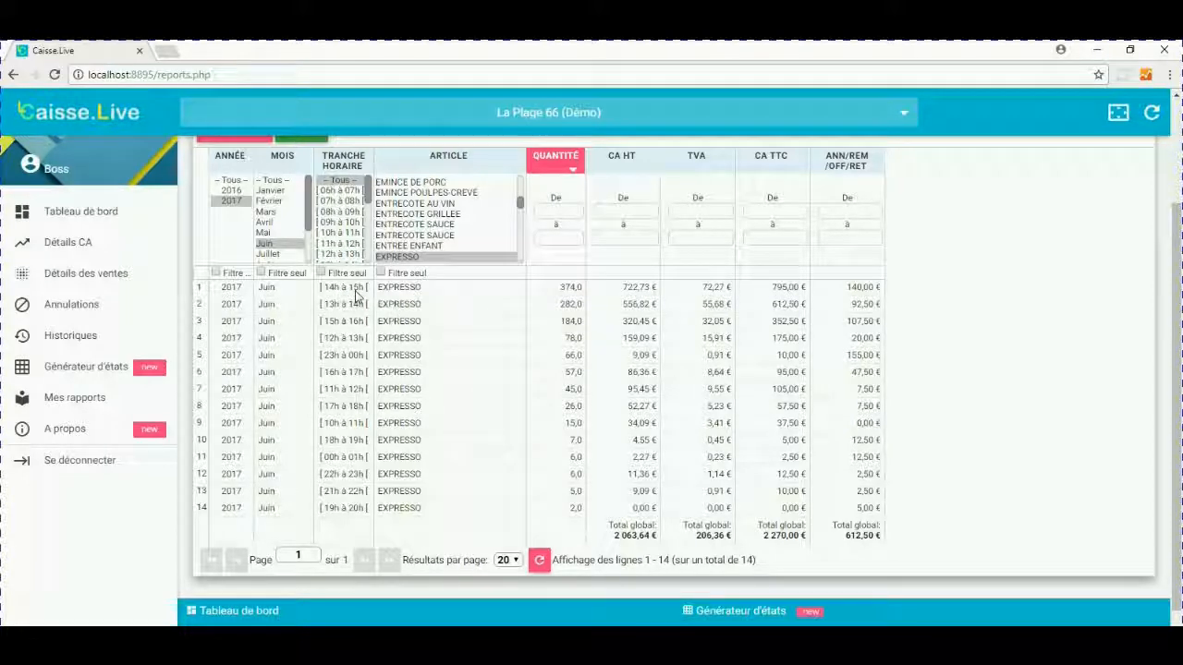
Switch the establishment to Bar By Night (Démo) and filter the ANNÉE column on 2017.
key(F11)
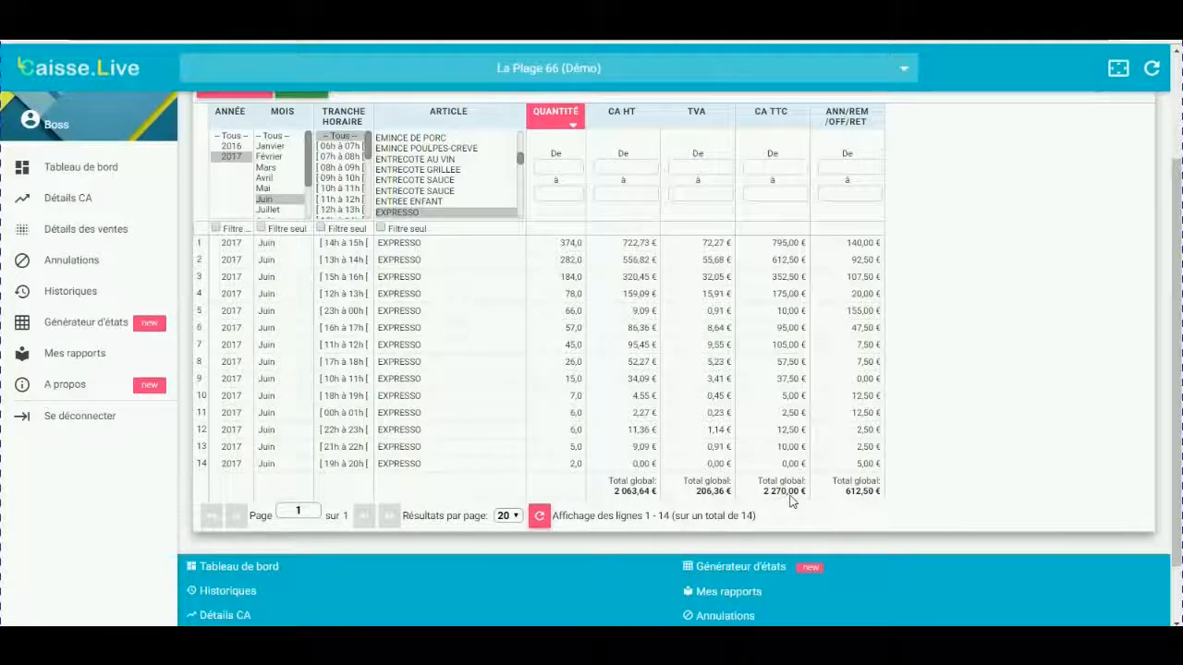
scroll(792, 498, down, 1)
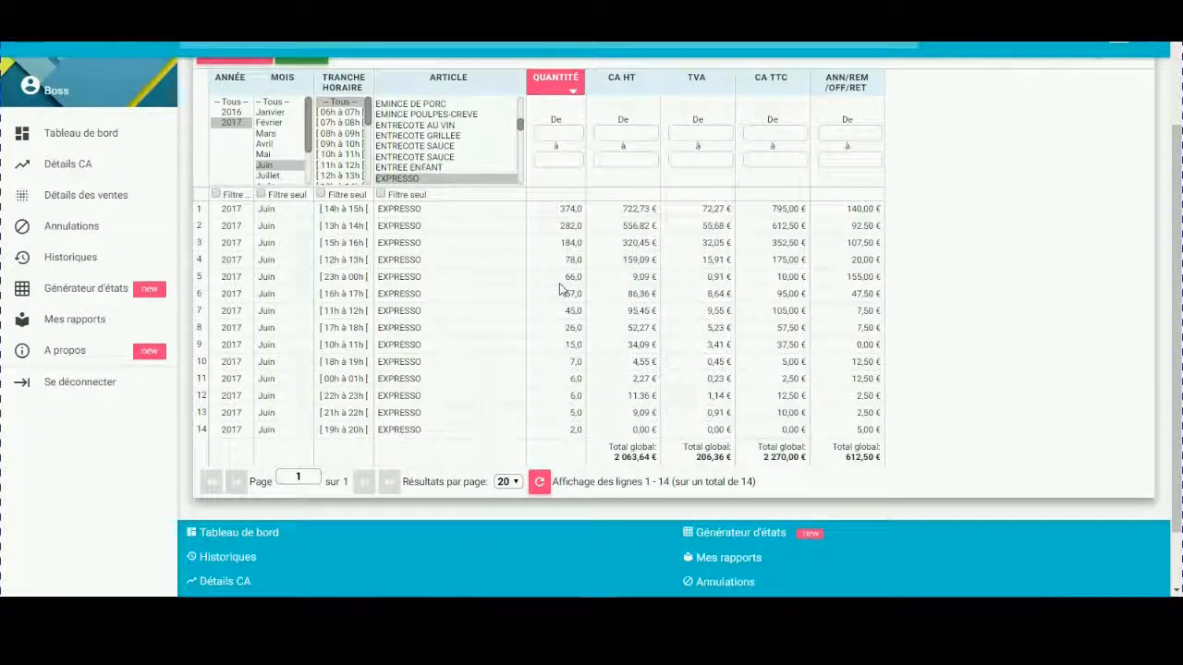
scroll(559, 290, up, 3)
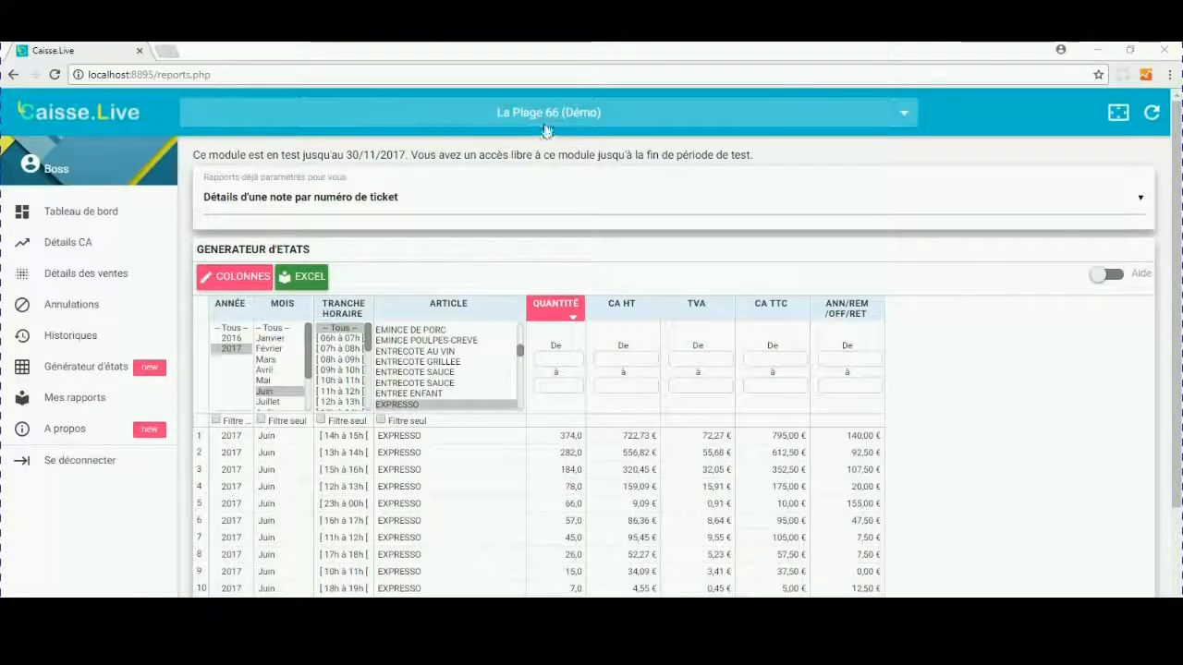
click(550, 117)
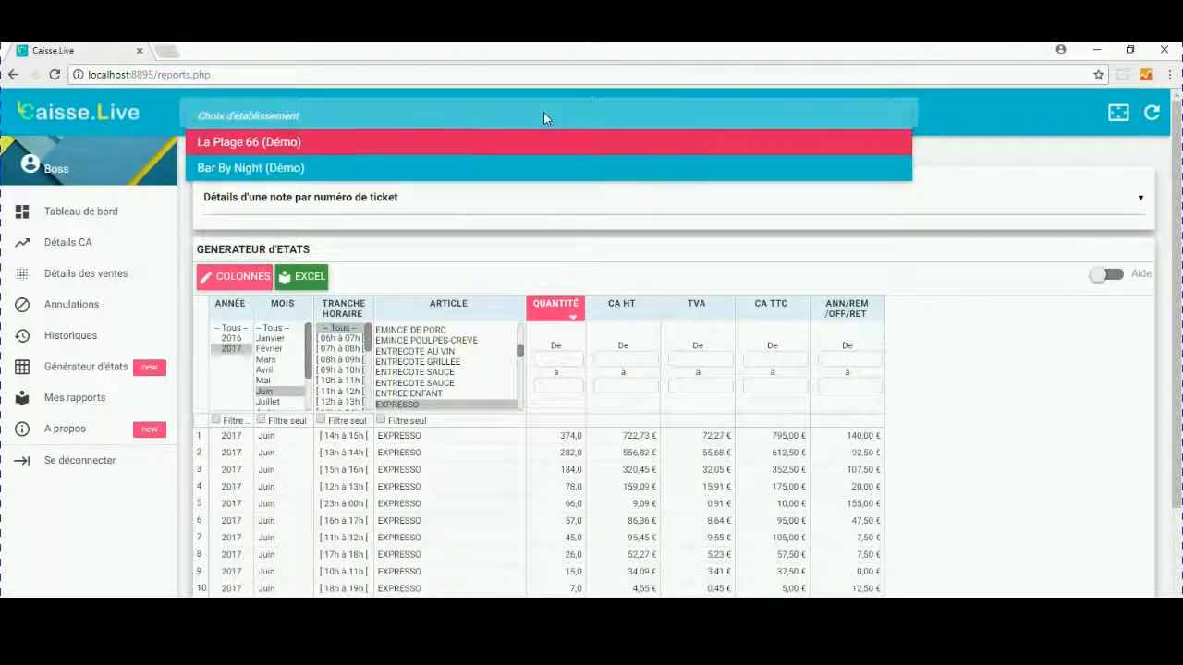
click(239, 169)
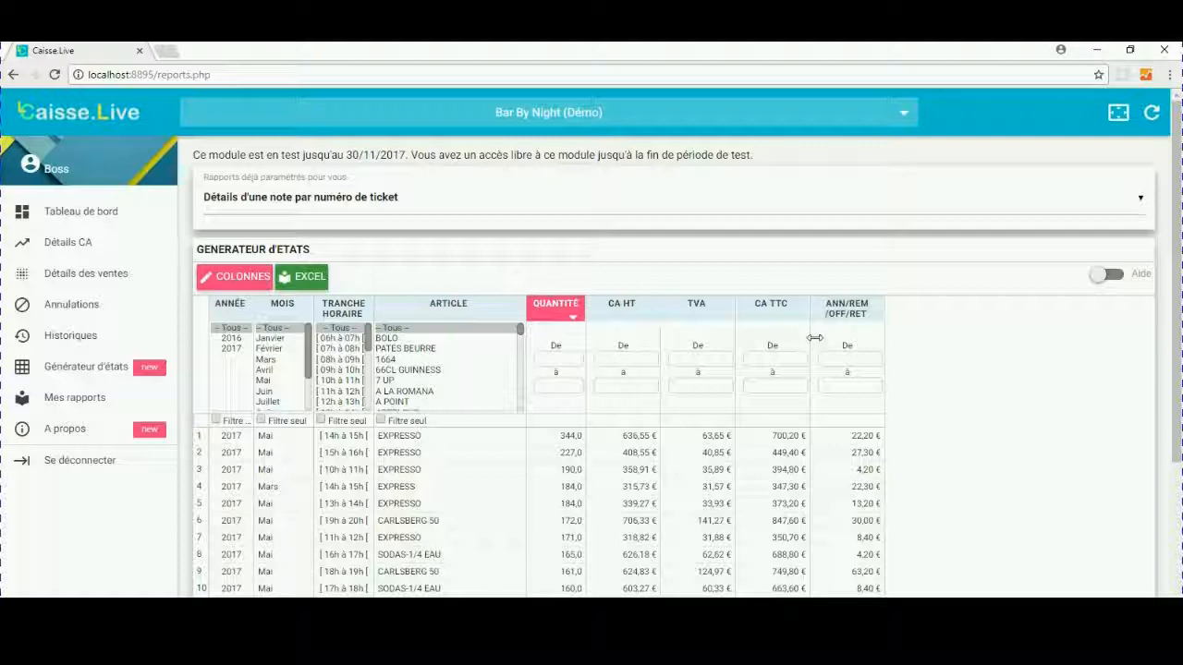
click(231, 348)
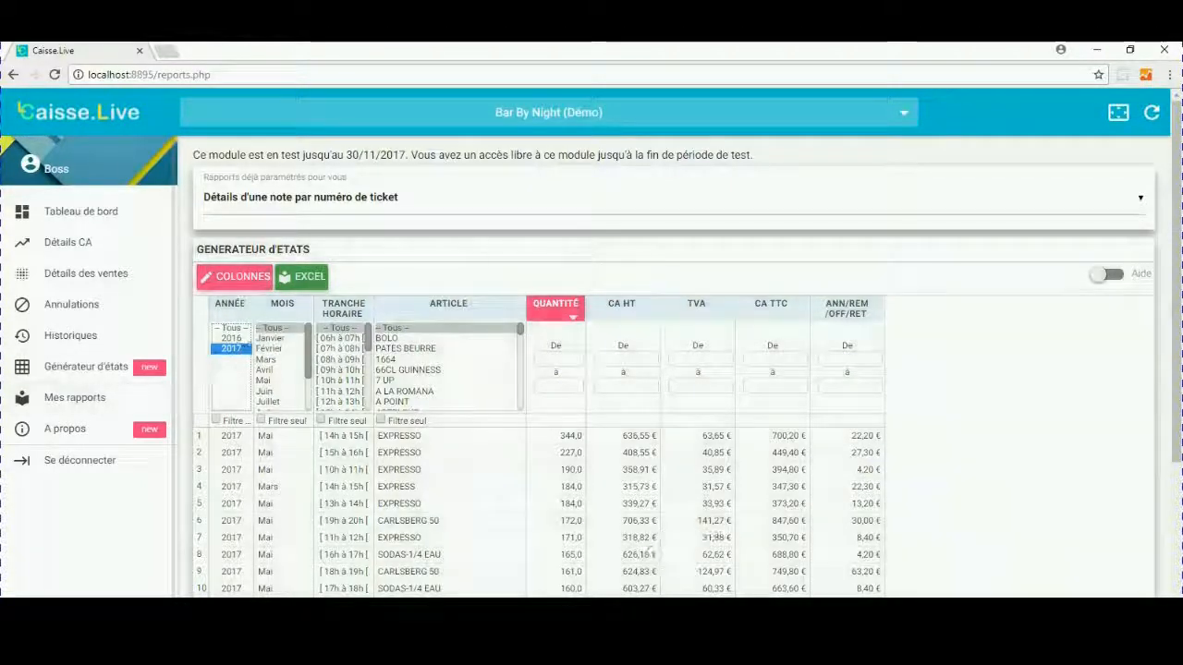
Filter the Bar By Night (Démo) table on MOIS Juin and the article EXPRESSO, and review the matching rows.
click(266, 391)
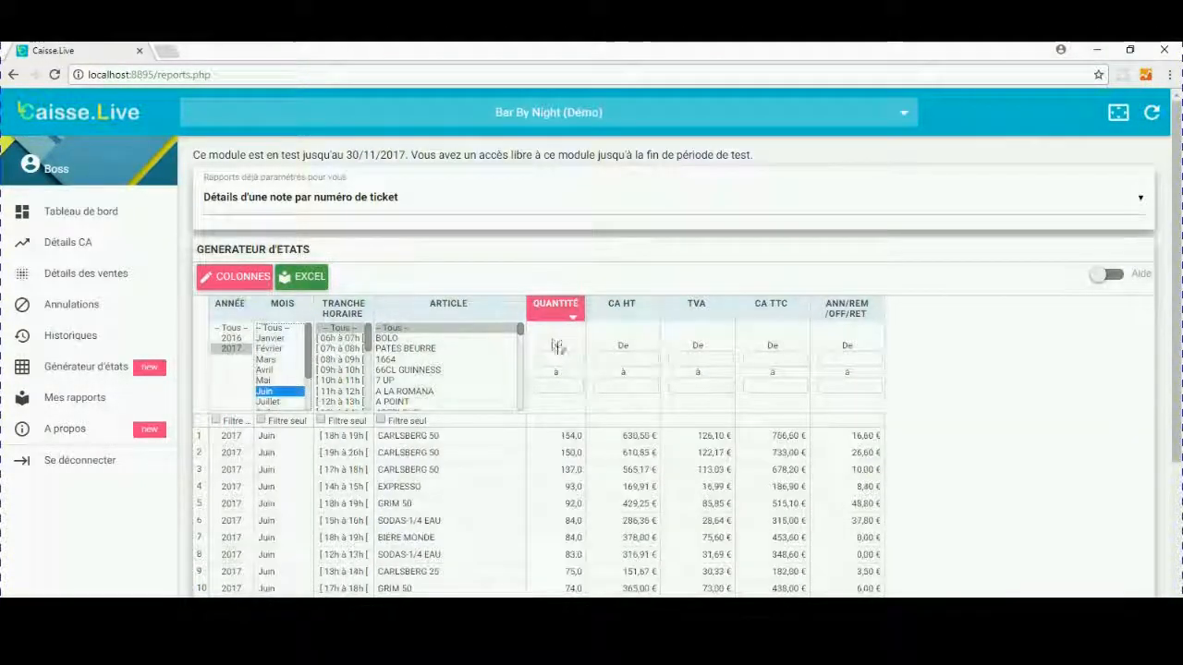
drag(520, 338, 520, 363)
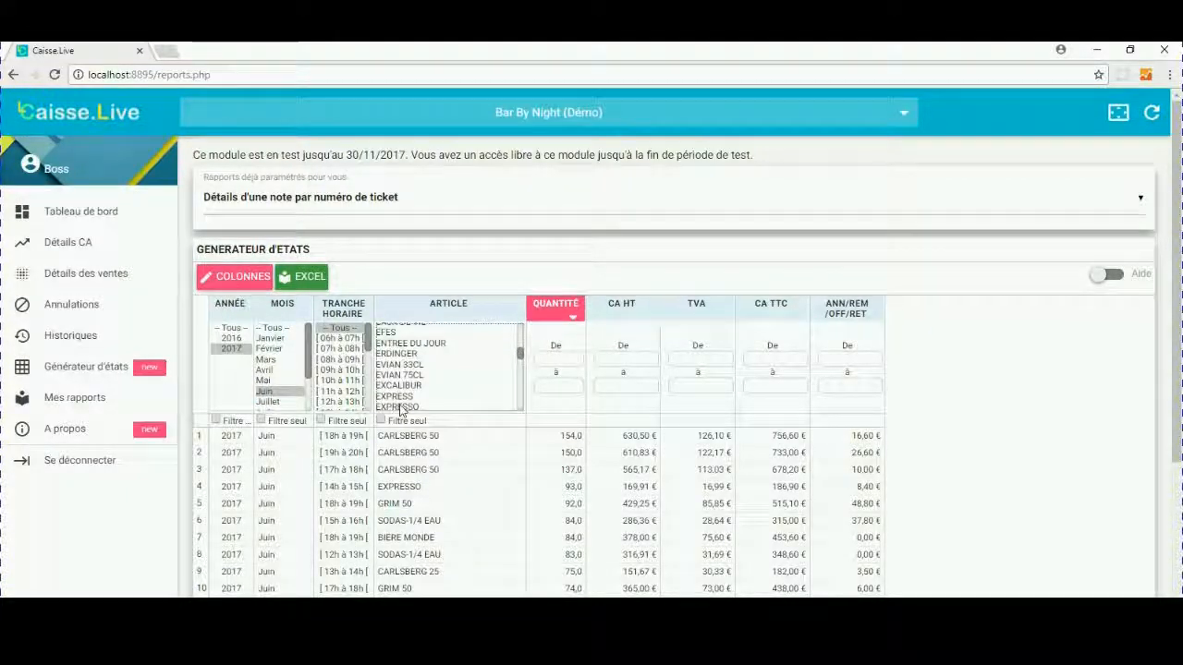
click(407, 386)
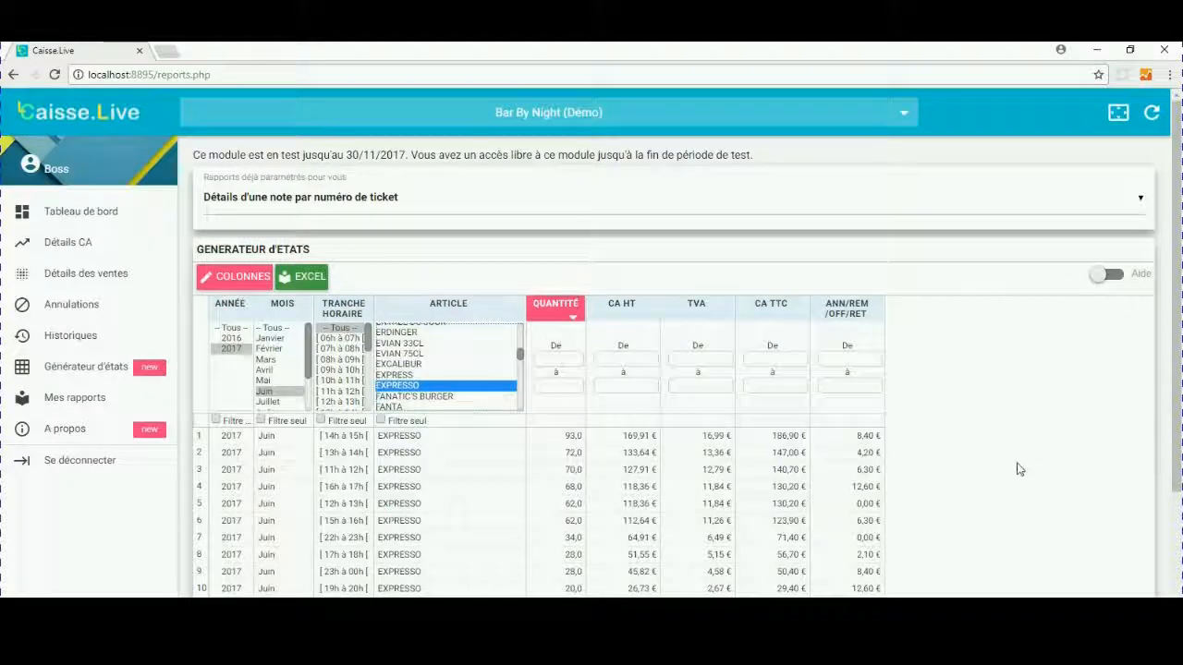
scroll(1020, 457, down, 2)
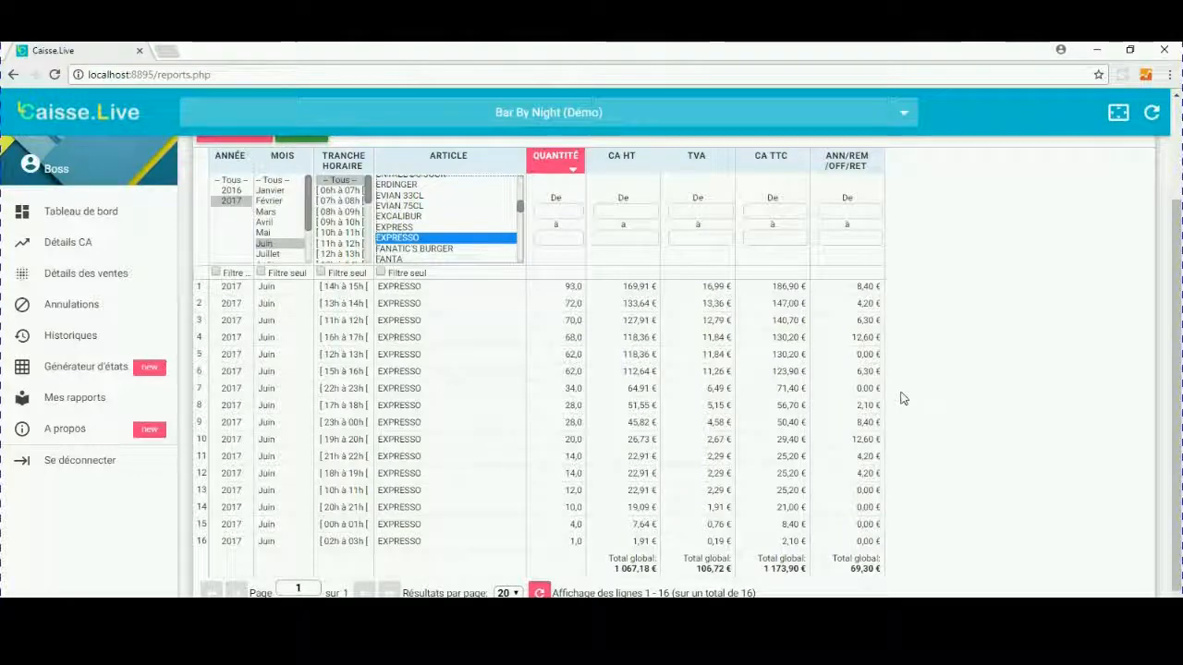
Show all available columns in the table, close the column chooser and clear the NUM TICKET filter.
scroll(951, 382, up, 3)
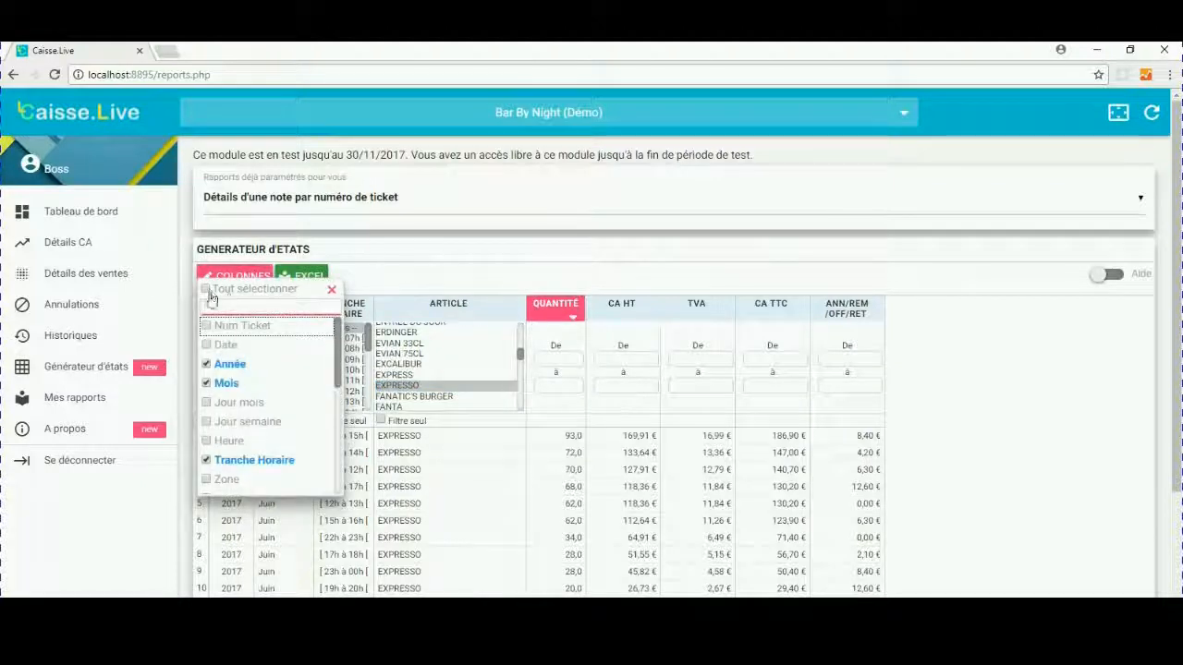
click(205, 291)
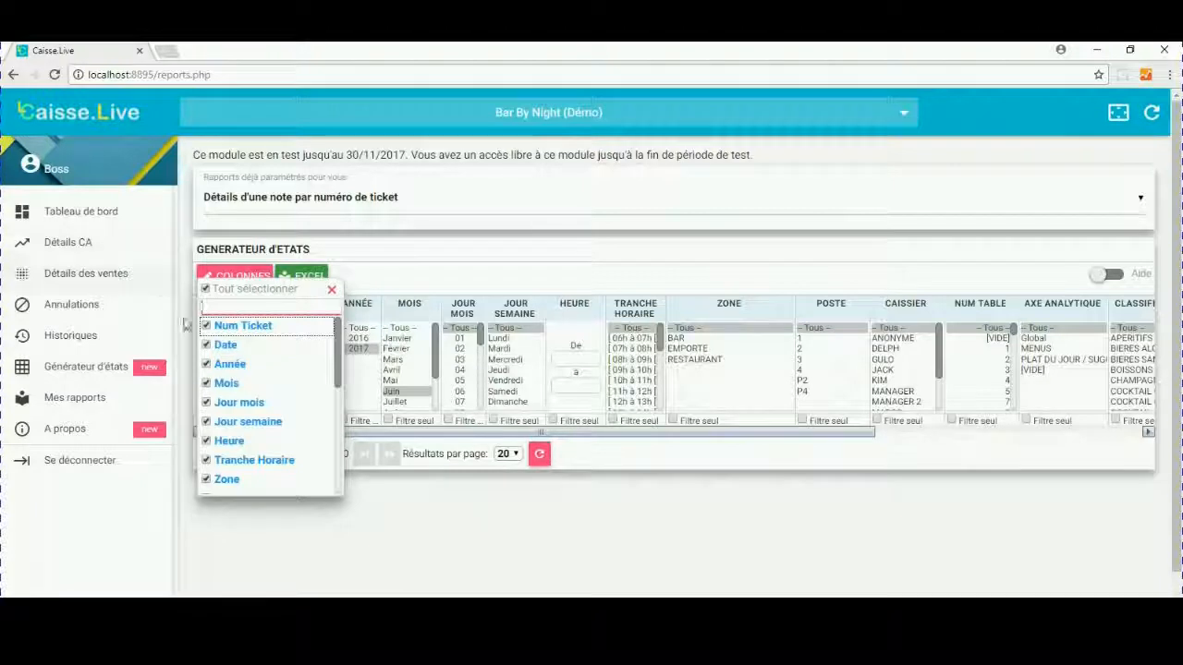
click(332, 292)
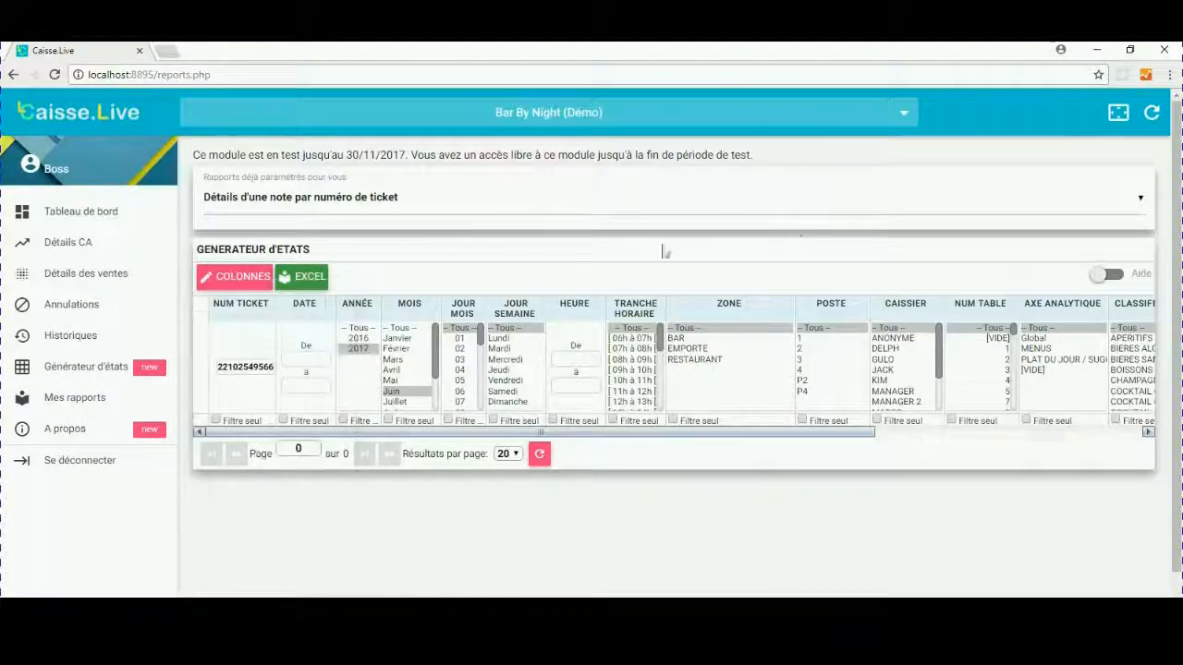
double_click(248, 368)
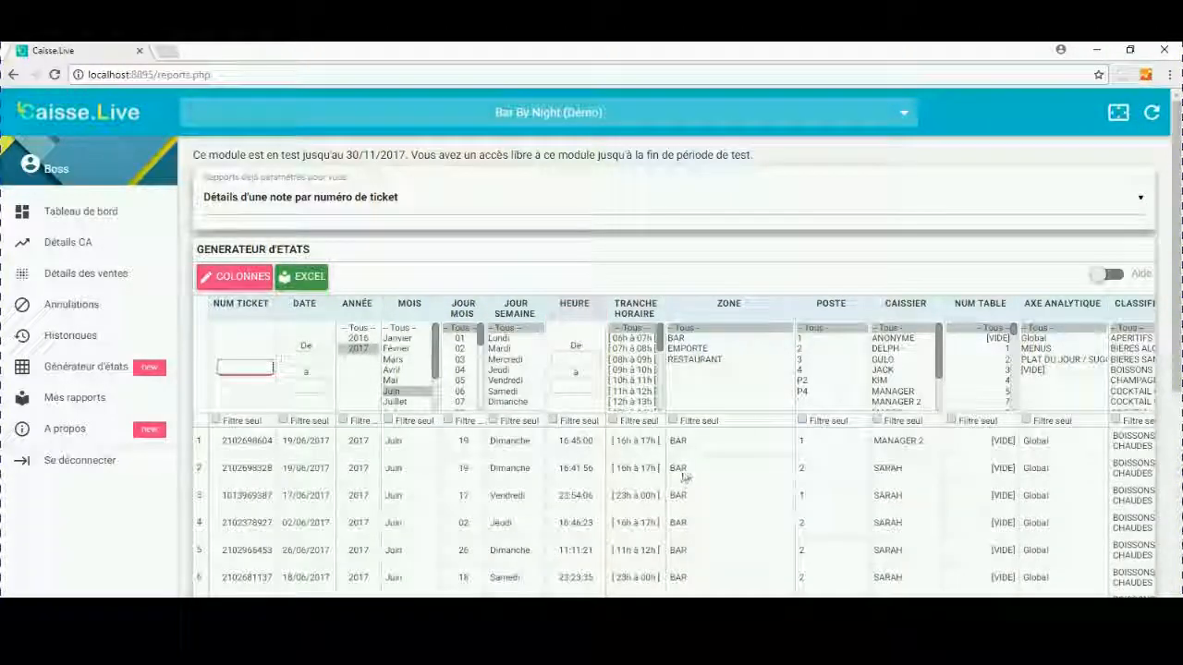
Examine the ticket rows and all the columns of the unfolded table across its full width.
scroll(647, 370, down, 3)
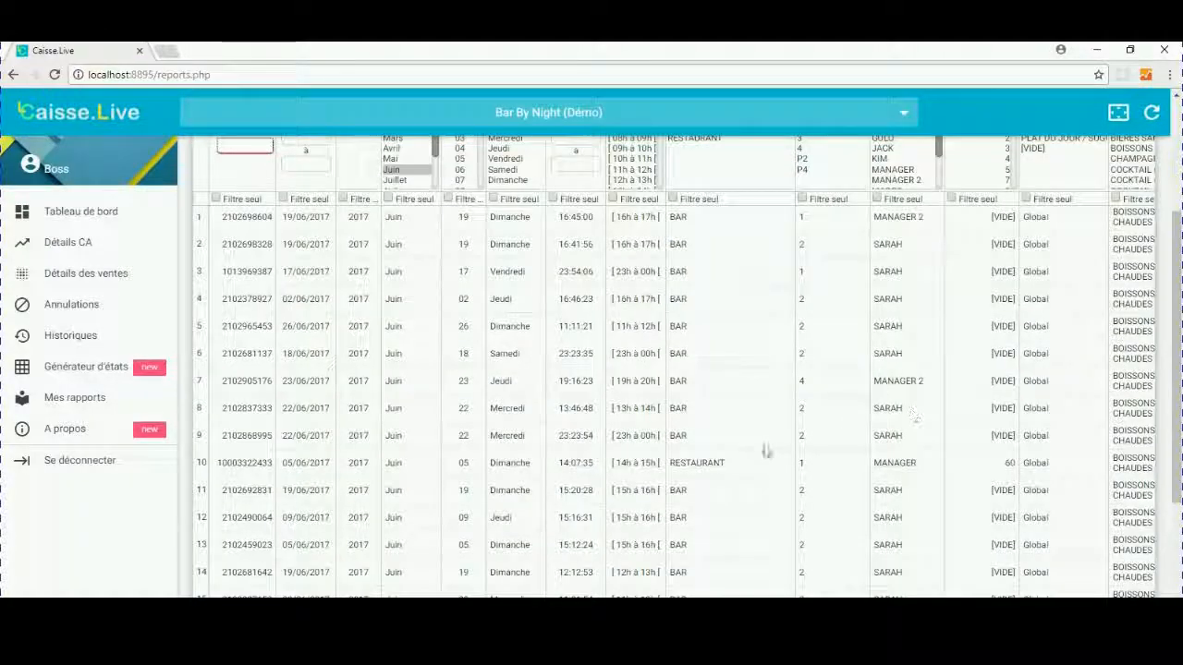
scroll(952, 349, up, 3)
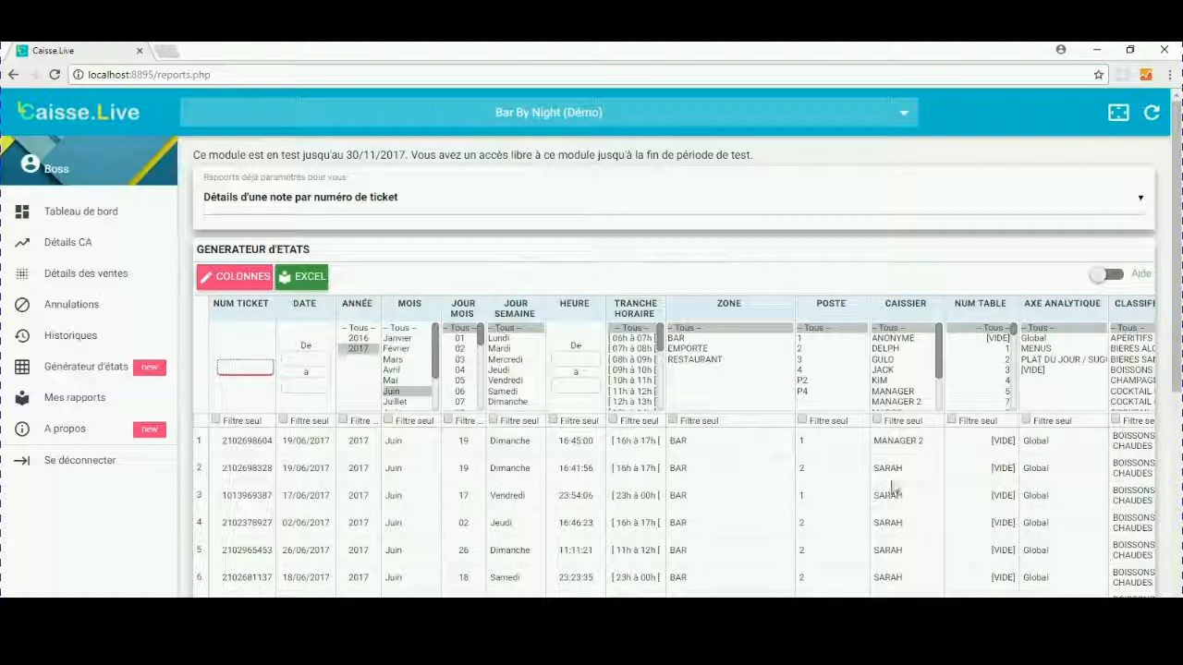
scroll(892, 489, down, 6)
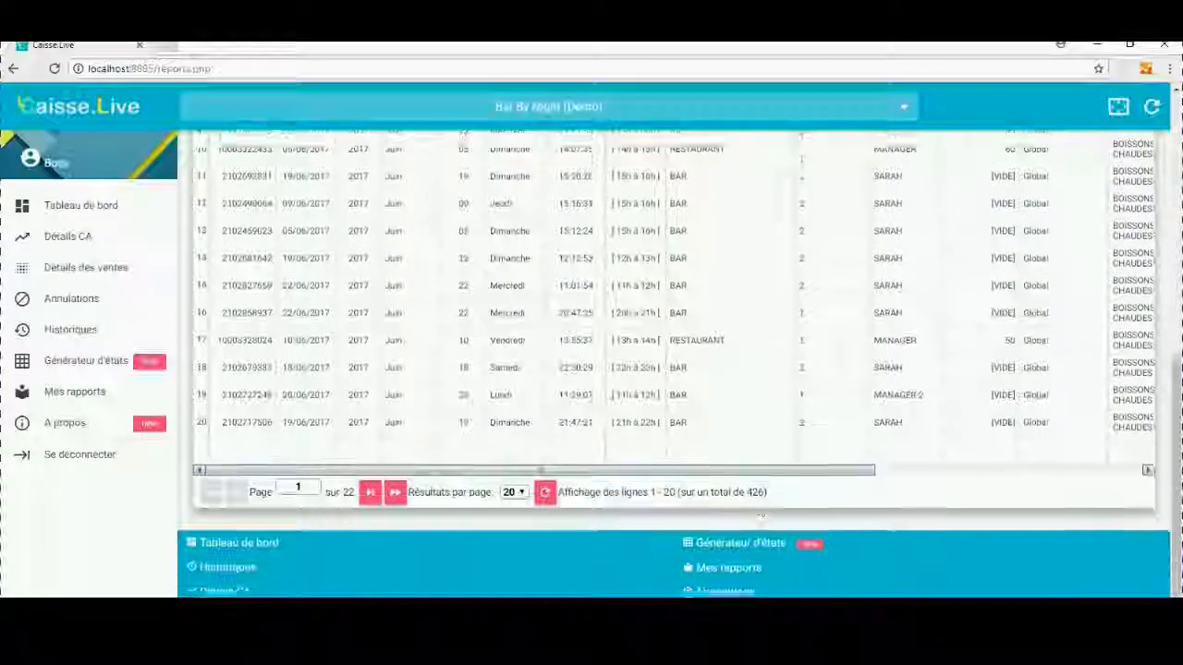
drag(864, 462, 1131, 466)
drag(748, 462, 401, 463)
scroll(782, 362, up, 5)
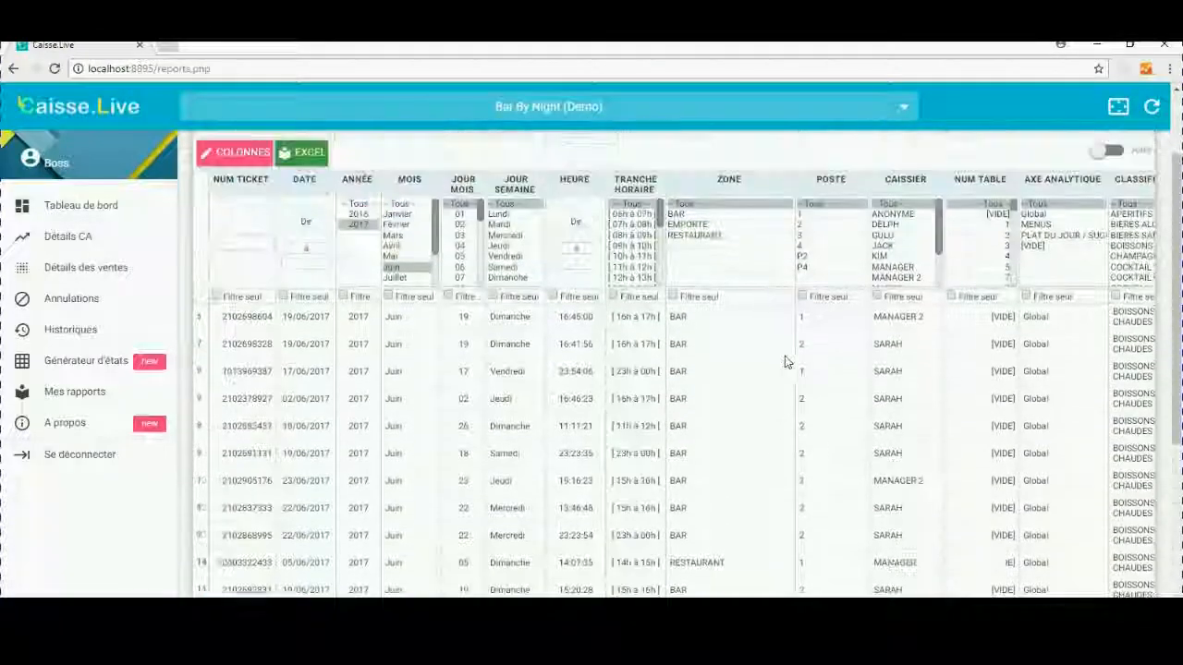
scroll(785, 362, up, 1)
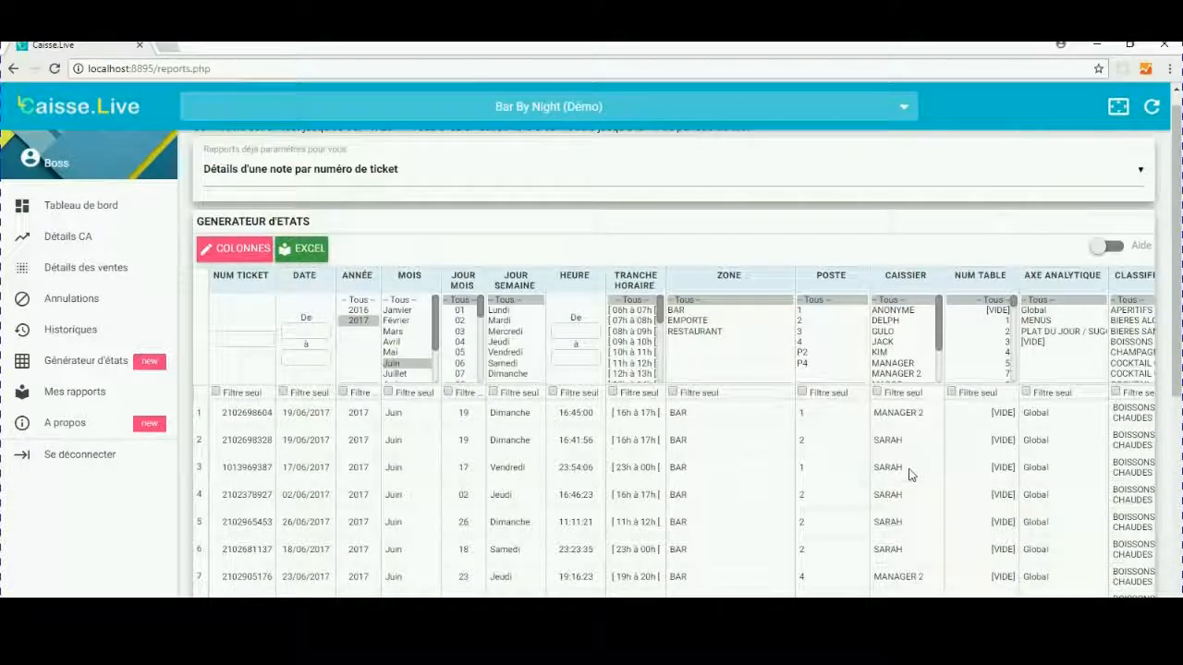